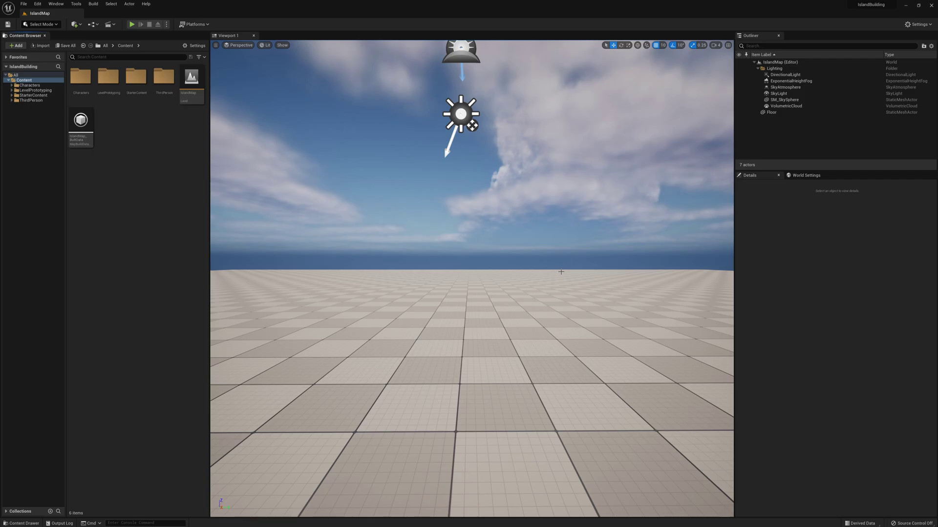
# Step: Open the project's plugin list and search it for "geometry sc"
pyautogui.click(38, 4)
pyautogui.click(61, 104)
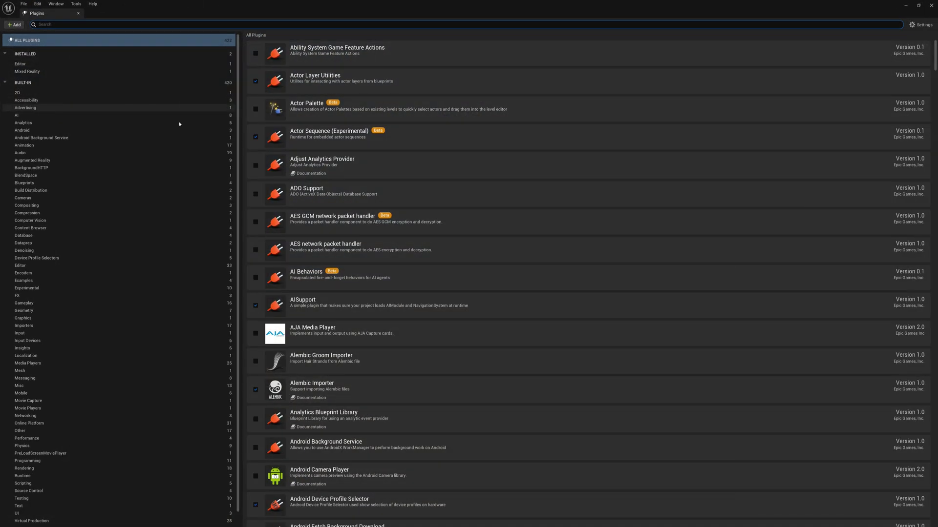
pyautogui.write('geometry sc')
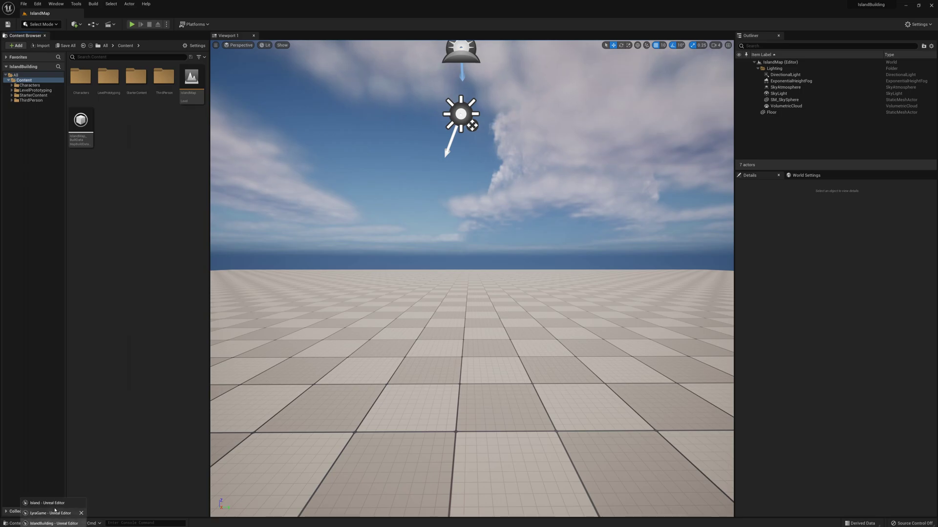
# Step: Switch to the LyraGame editor and migrate the BakedGeneratedMeshSystem, Materials and PanelPieces folders from Tools to the IslandBuilding project
pyautogui.click(50, 513)
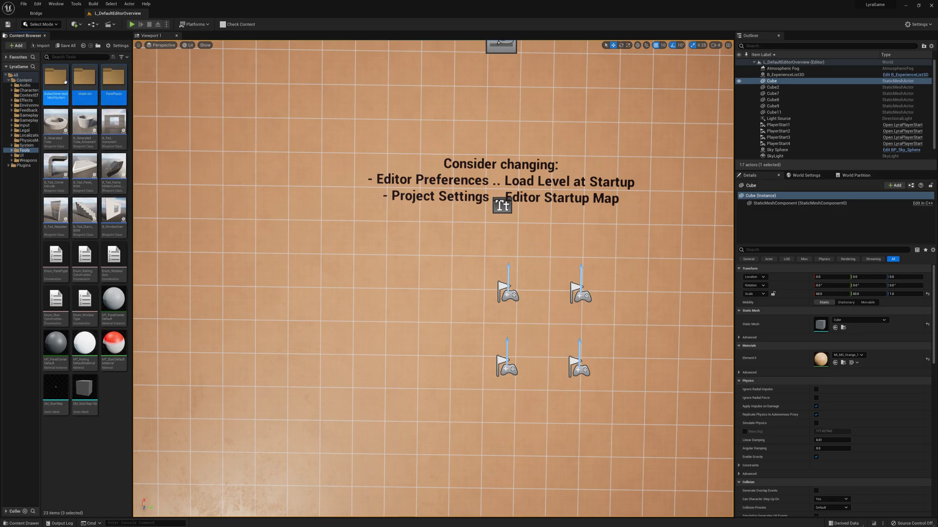
pyautogui.rightClick(121, 82)
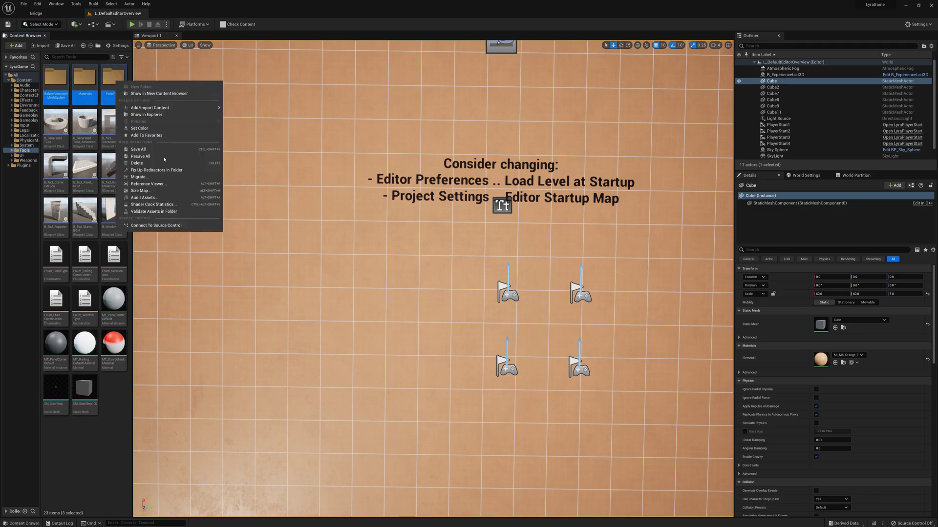
pyautogui.click(146, 177)
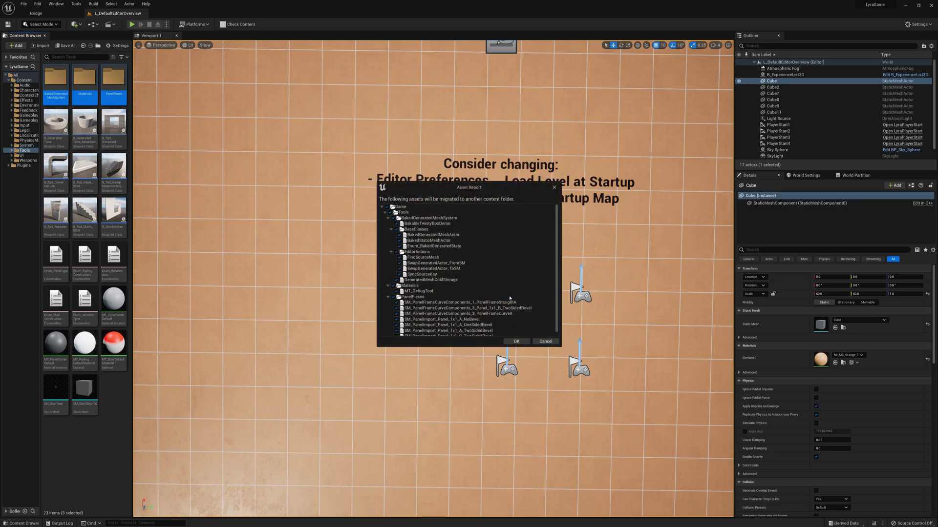
pyautogui.click(516, 341)
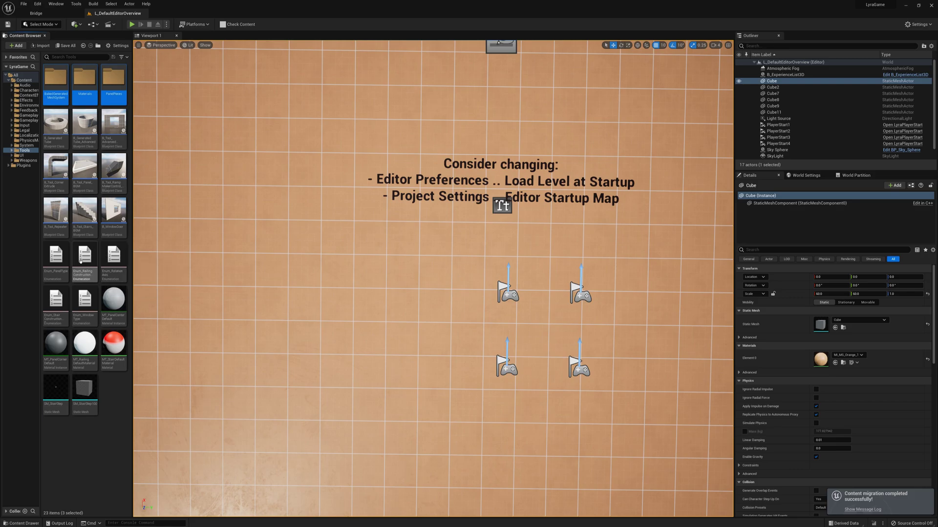
# Step: Migrate the enumerations, materials and stair-step static meshes, from Enum_PanelType through SM_StairStep100, out of the Tools folder
pyautogui.click(56, 258)
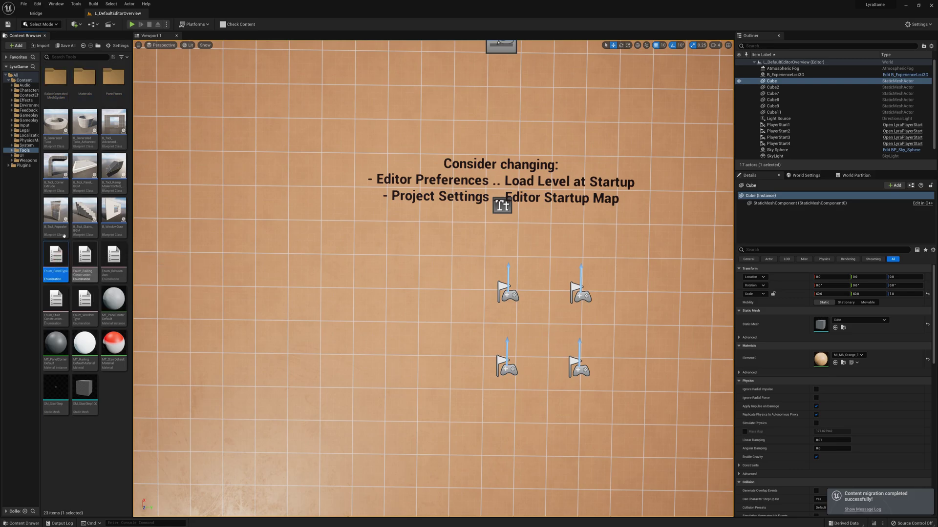
pyautogui.keyDown('shift'); pyautogui.click(85, 391); pyautogui.keyUp('shift')
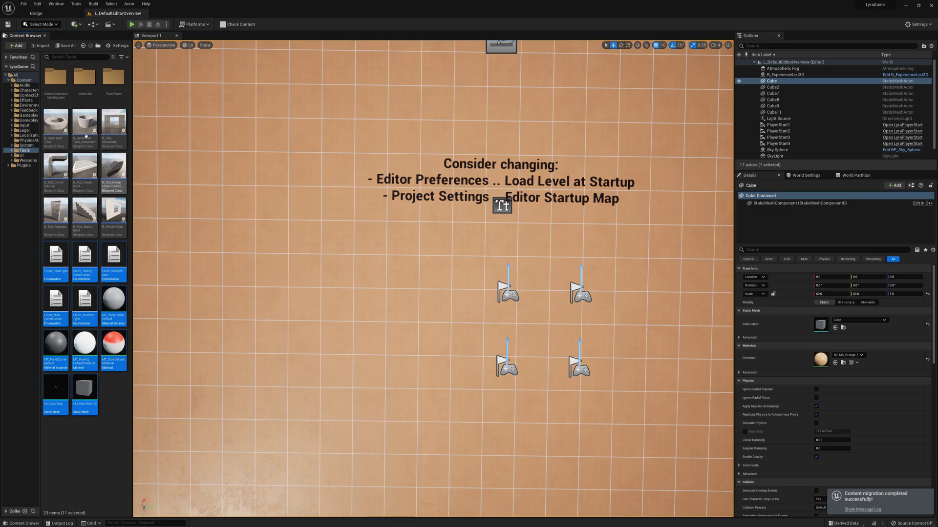
pyautogui.rightClick(119, 265)
pyautogui.moveTo(180, 309)
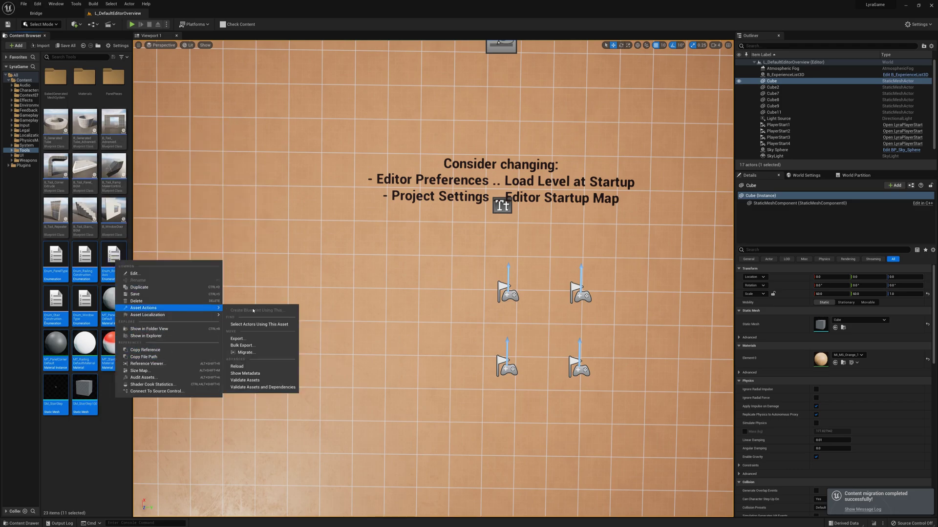
pyautogui.click(246, 353)
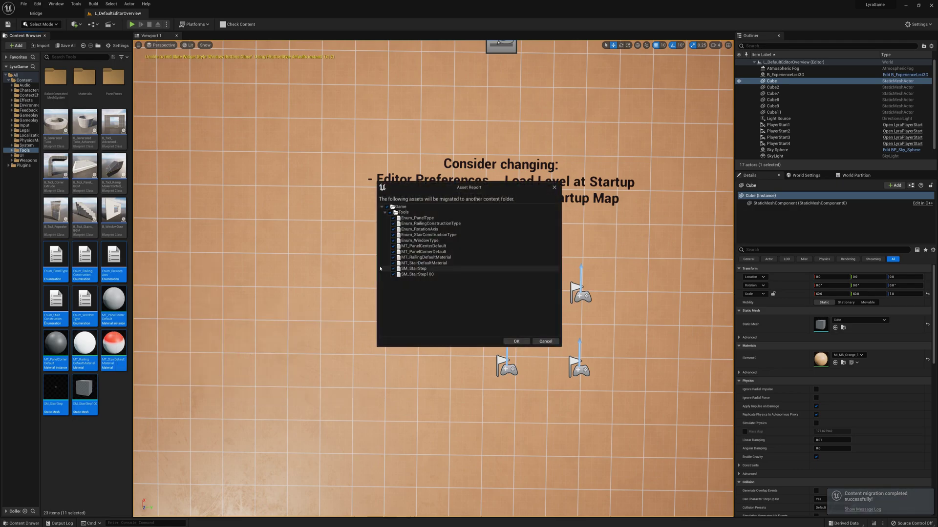
pyautogui.click(516, 341)
# Step: Migrate the Blueprint classes from B_GeneratedTube through B_WindowDoor, consolidating them into a new folder named MigratedTools
pyautogui.click(55, 122)
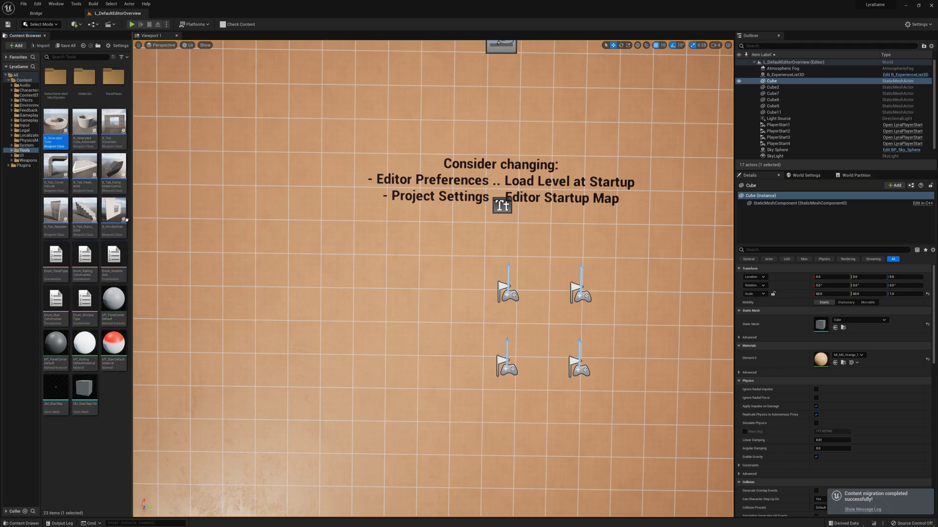
pyautogui.keyDown('shift'); pyautogui.click(121, 218); pyautogui.keyUp('shift')
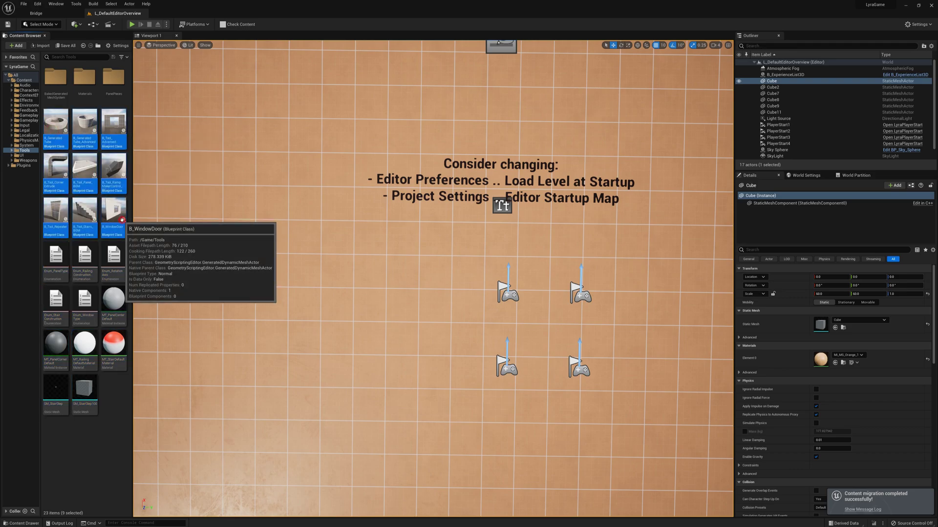
pyautogui.rightClick(111, 125)
pyautogui.moveTo(156, 186)
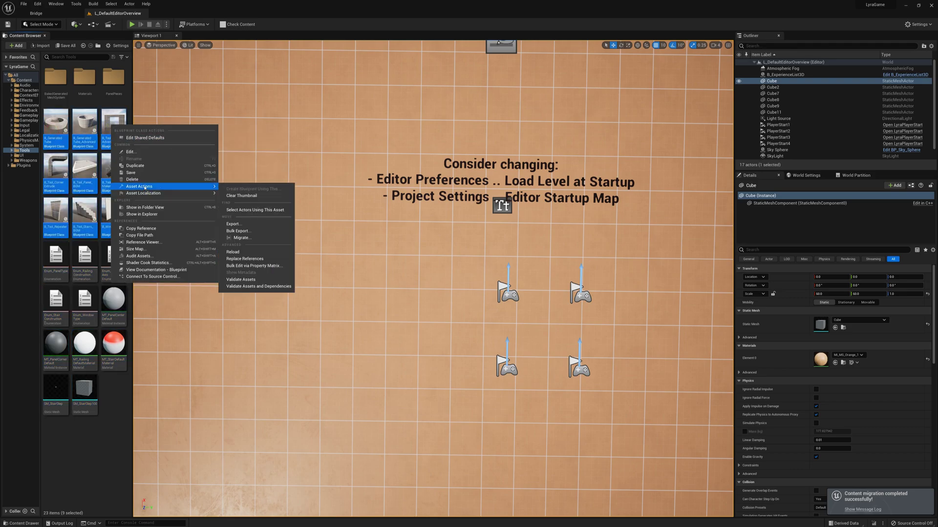
pyautogui.click(280, 238)
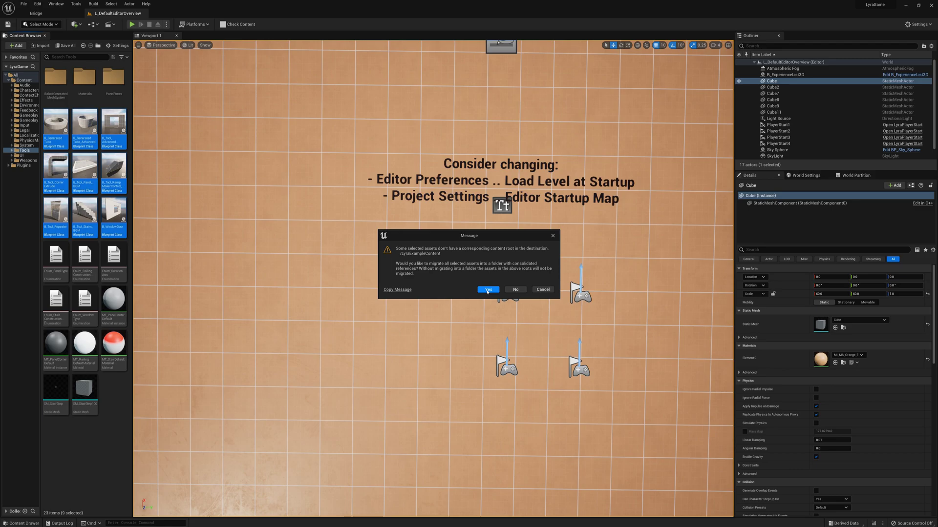
pyautogui.click(487, 290)
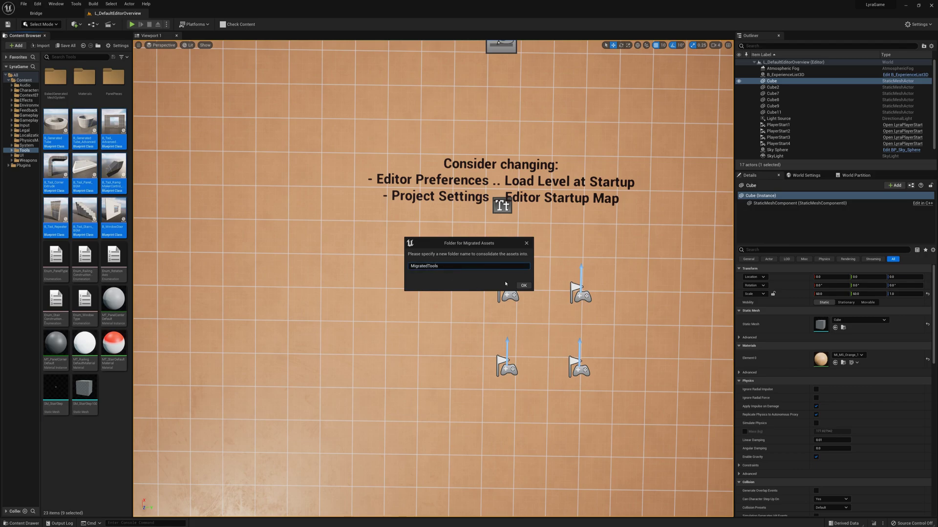
pyautogui.click(524, 285)
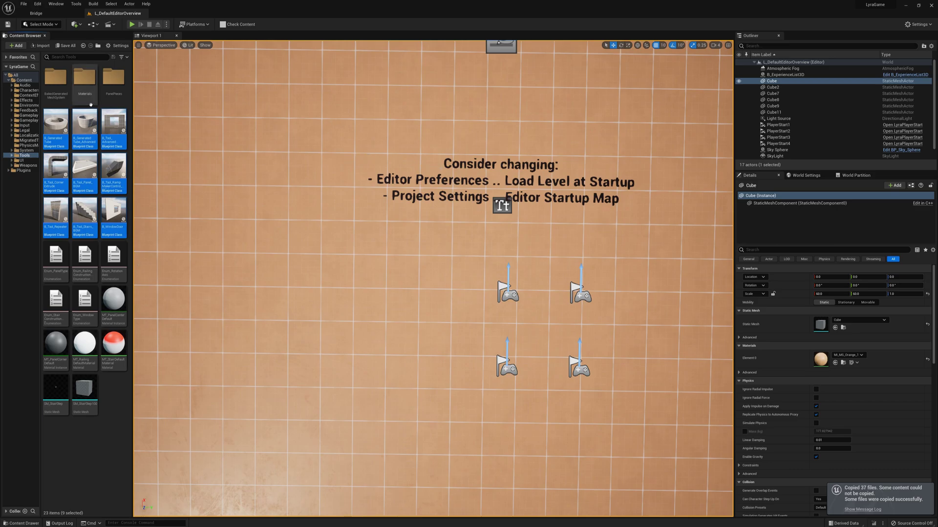
# Step: Switch to the IslandBuilding editor and open its migrated Tools folder
pyautogui.moveTo(41, 521)
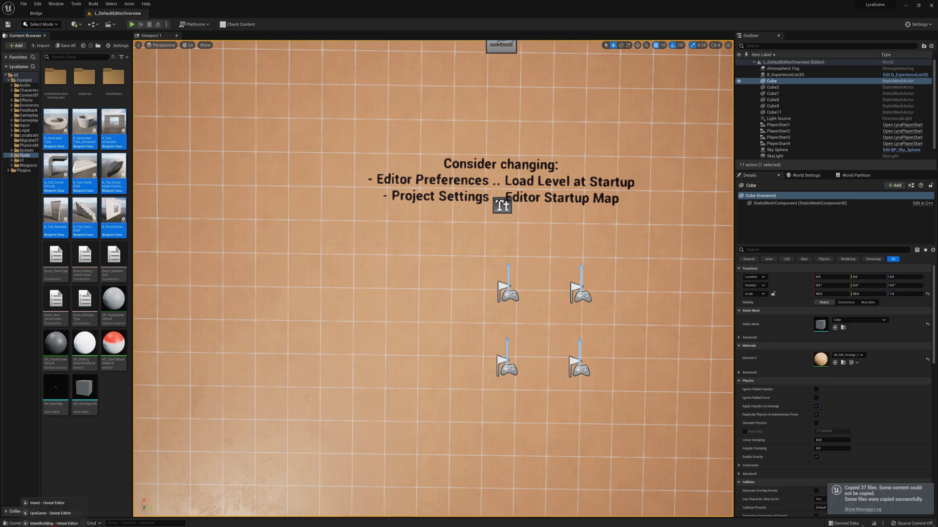
pyautogui.click(41, 522)
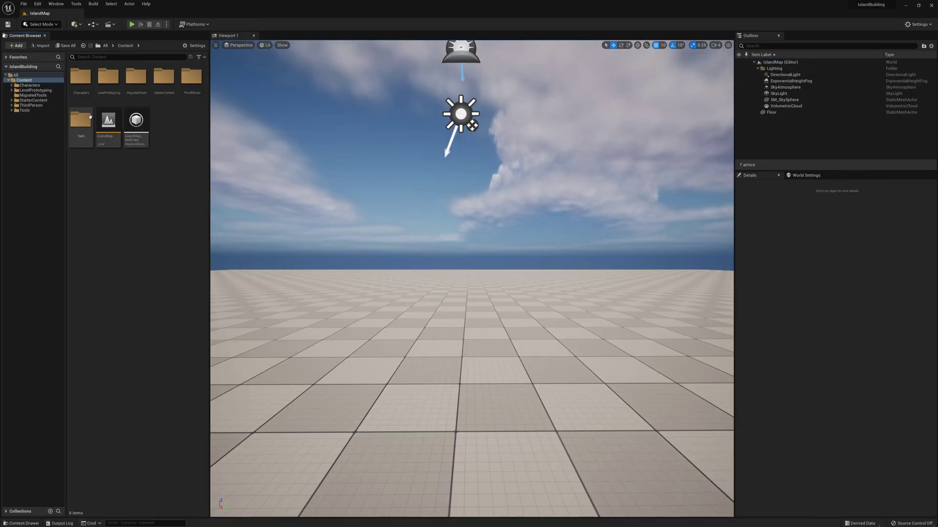
pyautogui.doubleClick(81, 130)
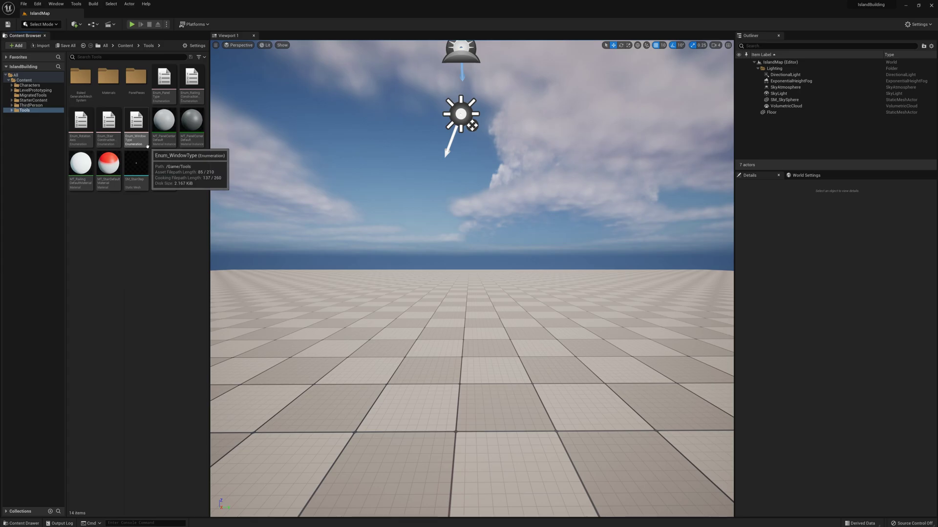
# Step: Move the ten Blueprint classes from the MigratedTools folder into the Tools folder
pyautogui.click(27, 96)
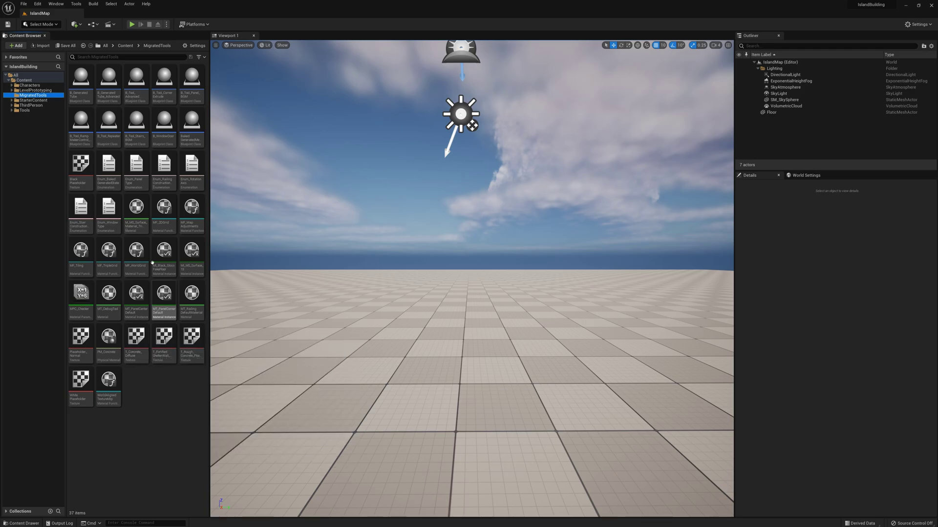
pyautogui.click(129, 128)
pyautogui.click(136, 81)
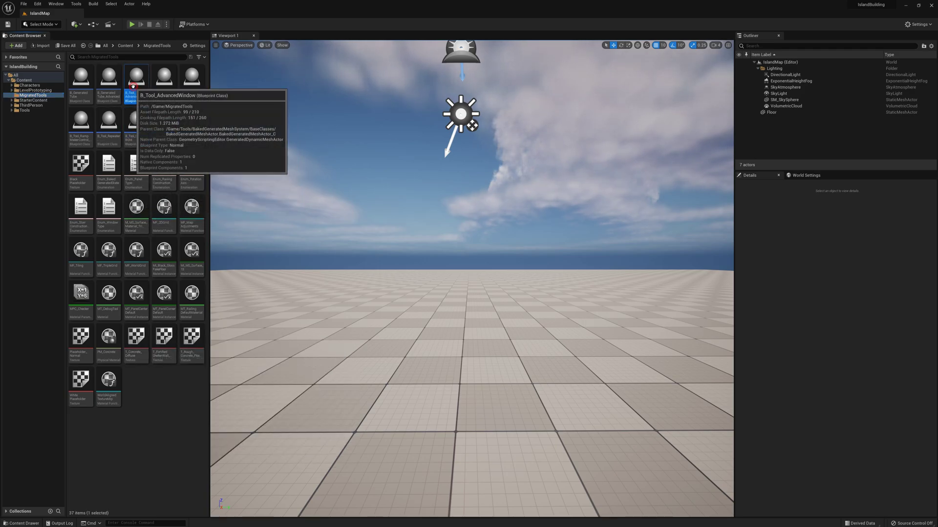
pyautogui.click(172, 81)
pyautogui.click(192, 79)
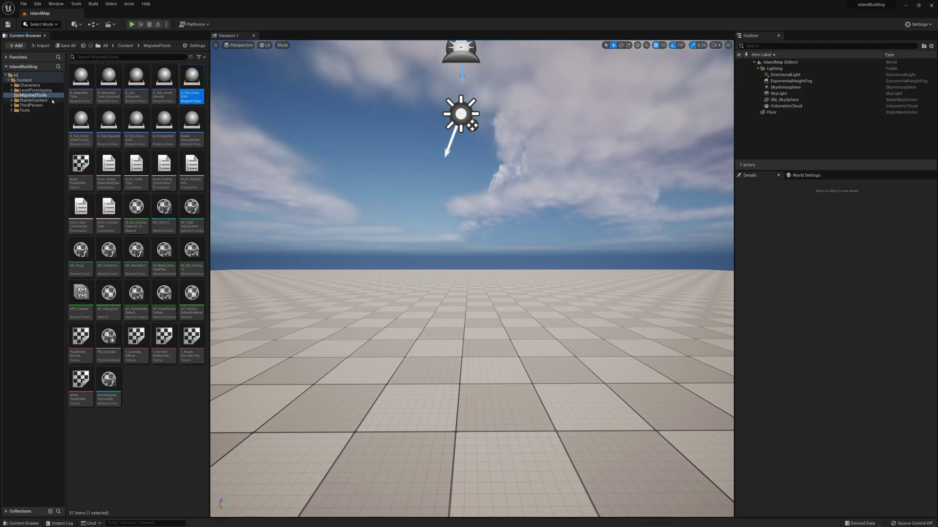
pyautogui.click(88, 84)
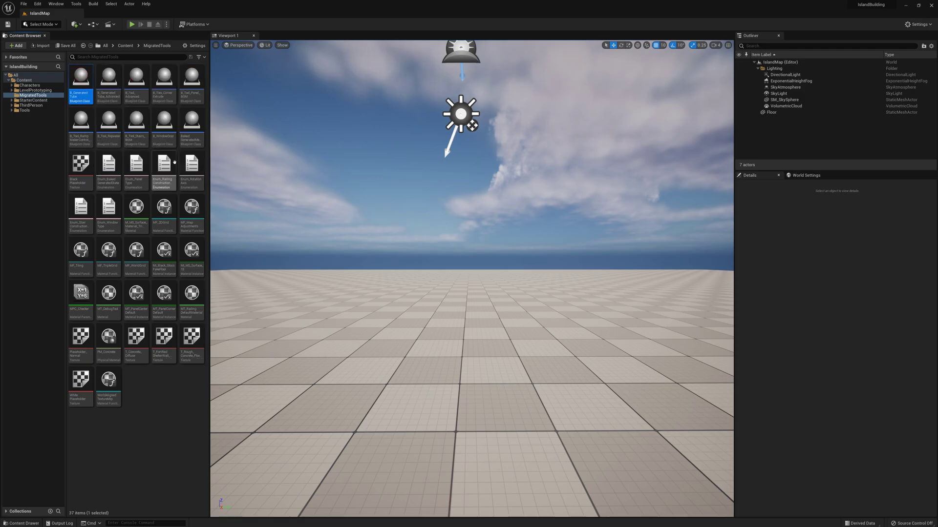
pyautogui.keyDown('shift'); pyautogui.click(192, 126); pyautogui.keyUp('shift')
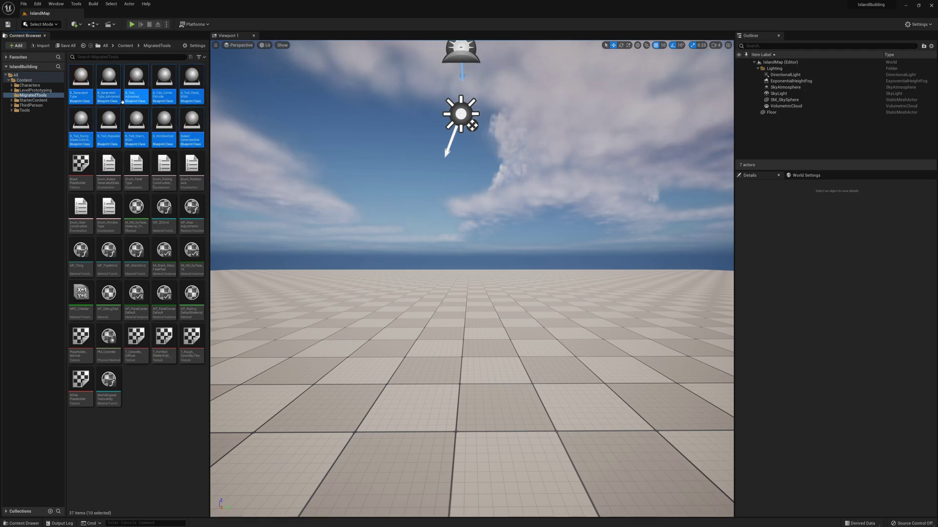
pyautogui.moveTo(31, 113); pyautogui.dragTo(30, 112)
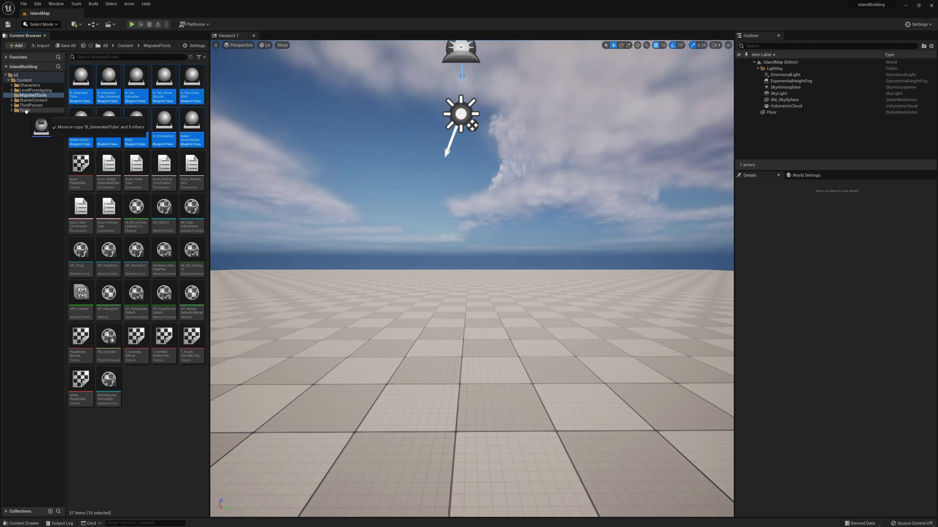
pyautogui.click(44, 125)
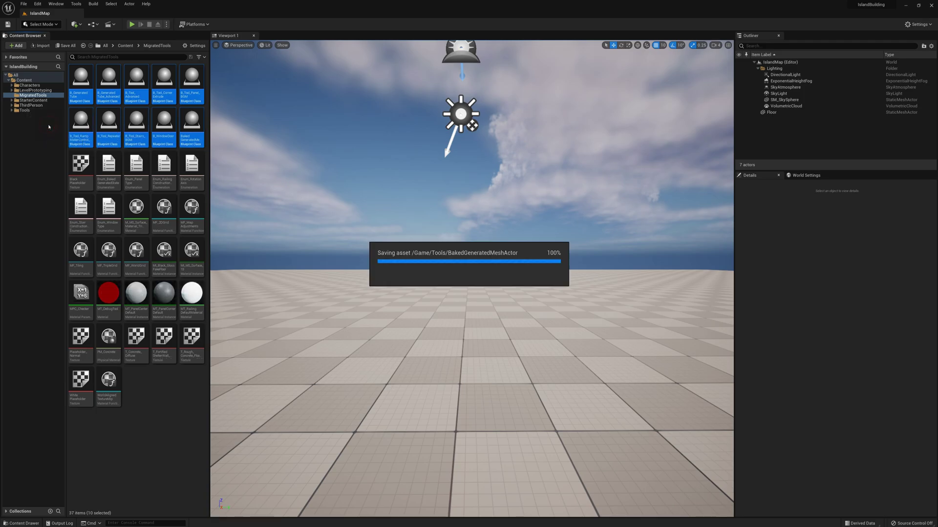
# Step: Place the GeneratedMeshColdStorage Blueprint from Tools/BakedGeneratedMeshSystem into the level, above the floor
pyautogui.click(24, 111)
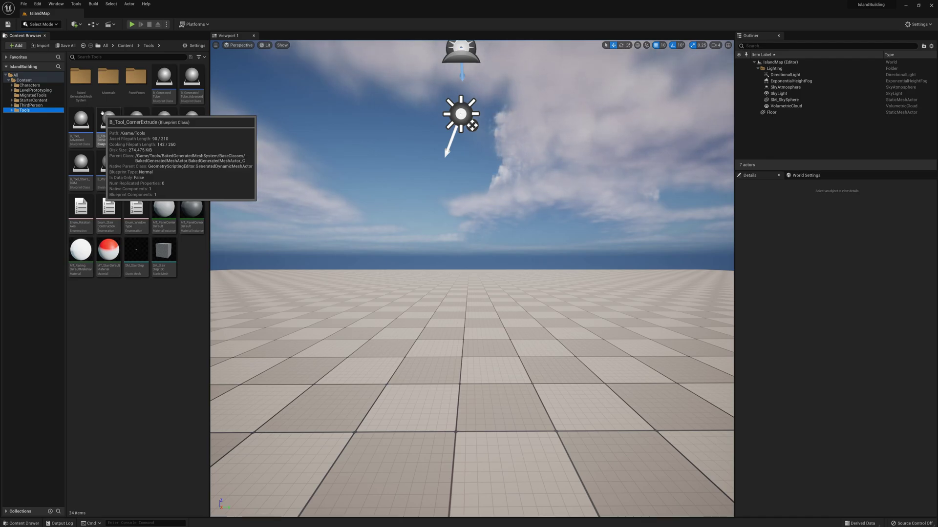
pyautogui.click(90, 87)
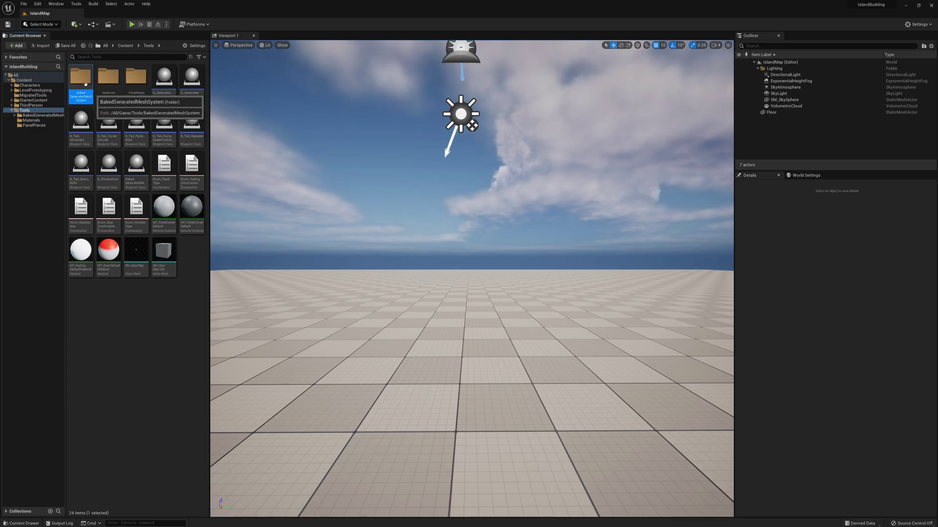
pyautogui.doubleClick(90, 84)
pyautogui.click(165, 93)
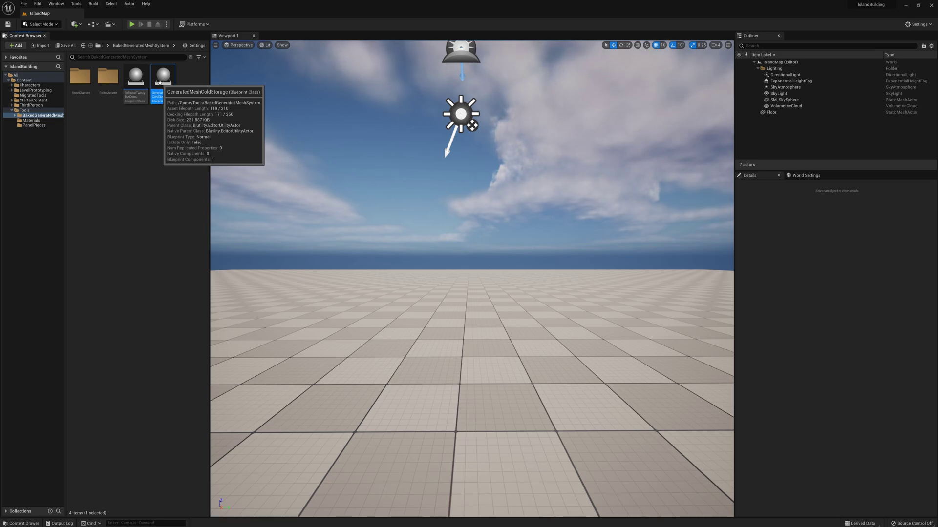
pyautogui.moveTo(160, 84); pyautogui.dragTo(308, 146)
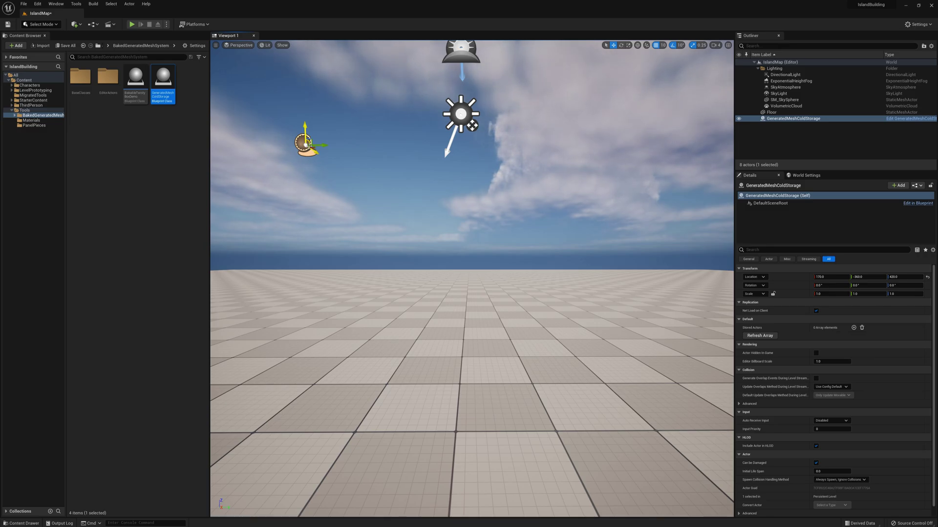
# Step: Open the BakedGeneratedMeshActor Blueprint from the BaseClasses folder and turn off its Is in Plugin default
pyautogui.moveTo(171, 84)
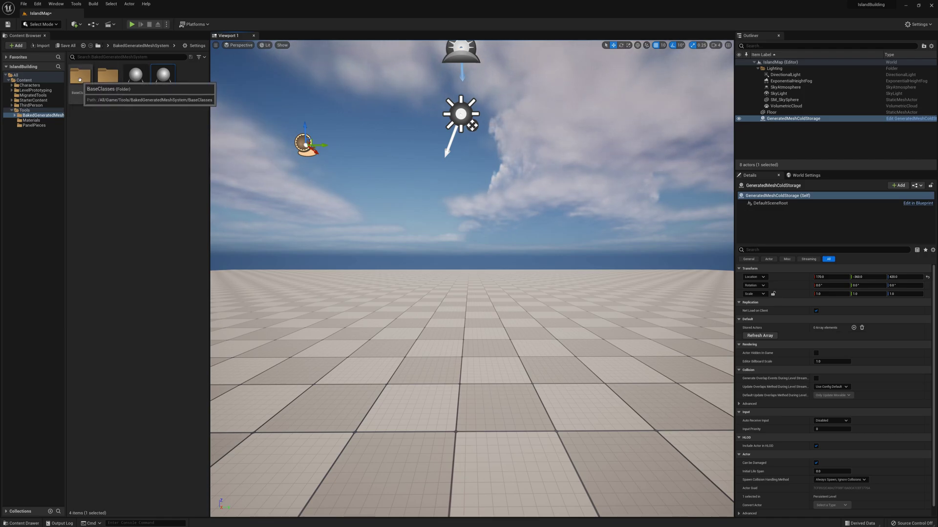
pyautogui.doubleClick(80, 79)
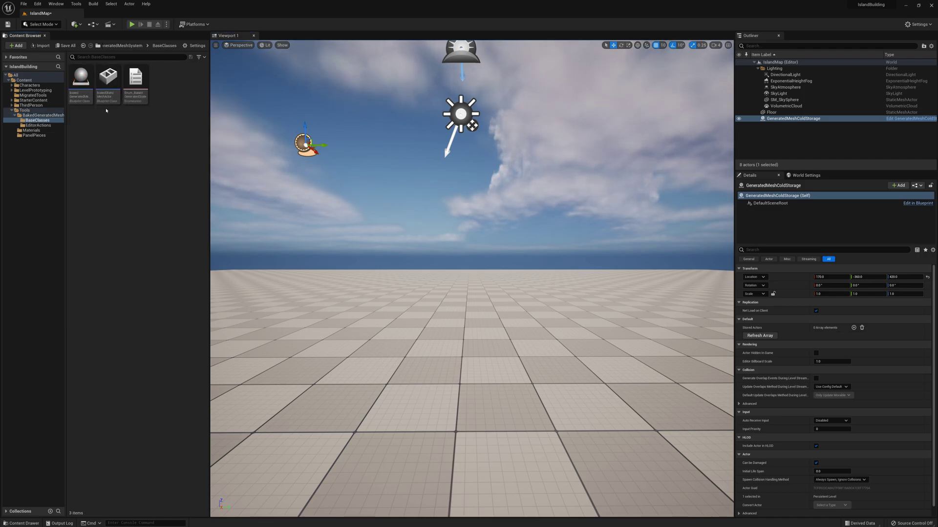
pyautogui.click(81, 81)
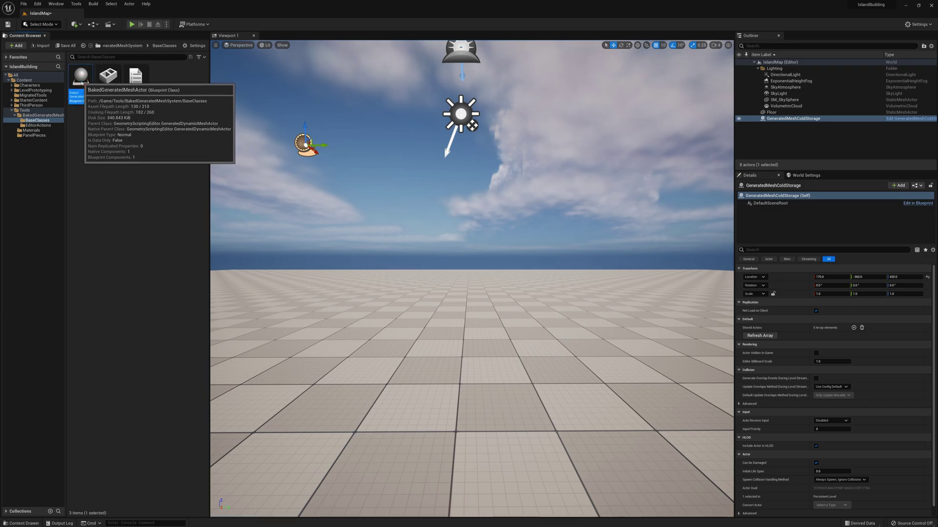
pyautogui.doubleClick(80, 81)
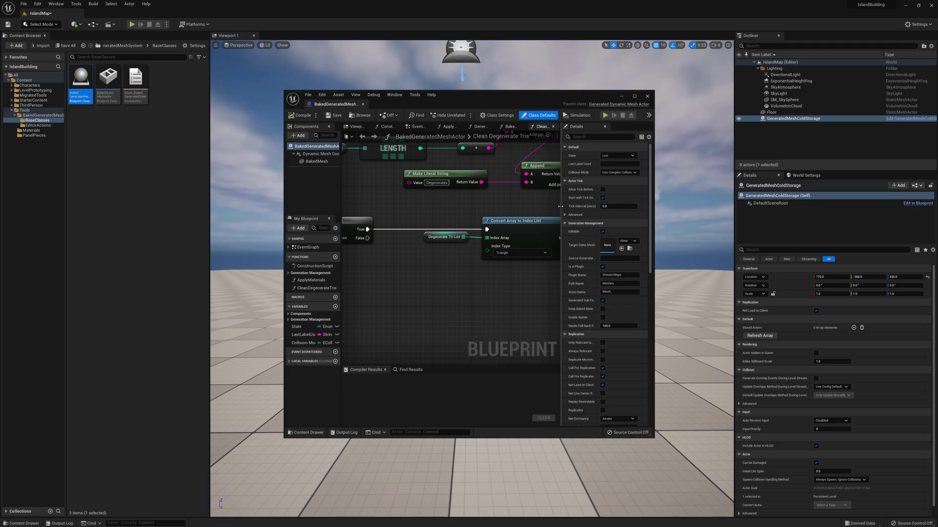
pyautogui.moveTo(561, 206); pyautogui.dragTo(508, 208)
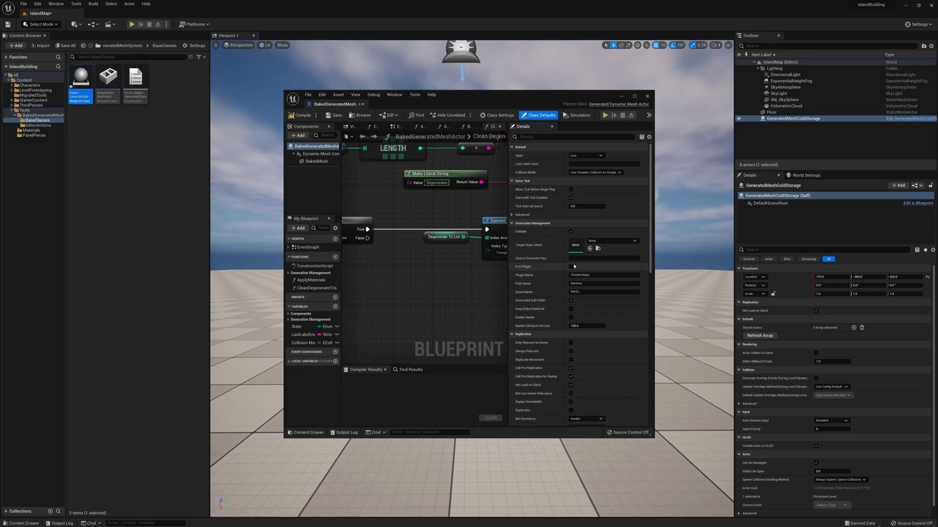
# Step: Clear the Plugin Name default of BakedGeneratedMeshActor, then compile and close the Blueprint
pyautogui.click(581, 275)
pyautogui.press('BackSpace')
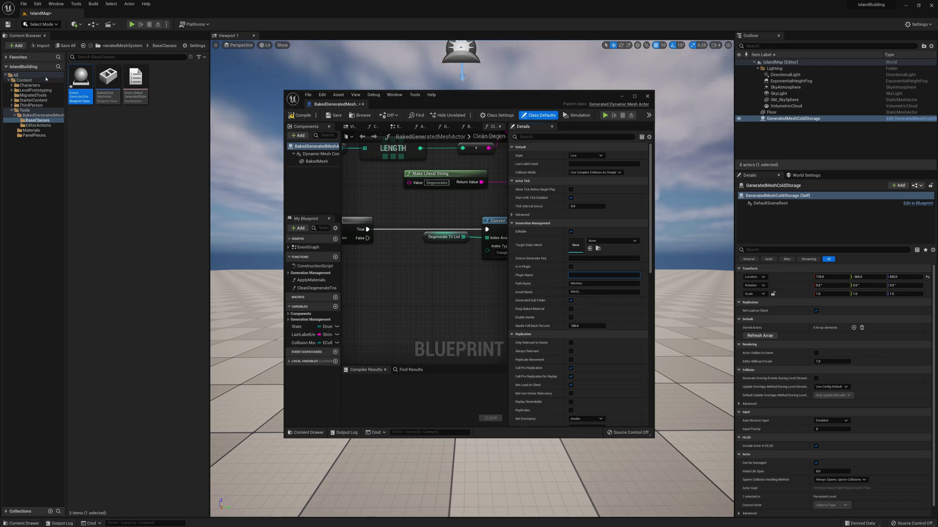
pyautogui.click(300, 116)
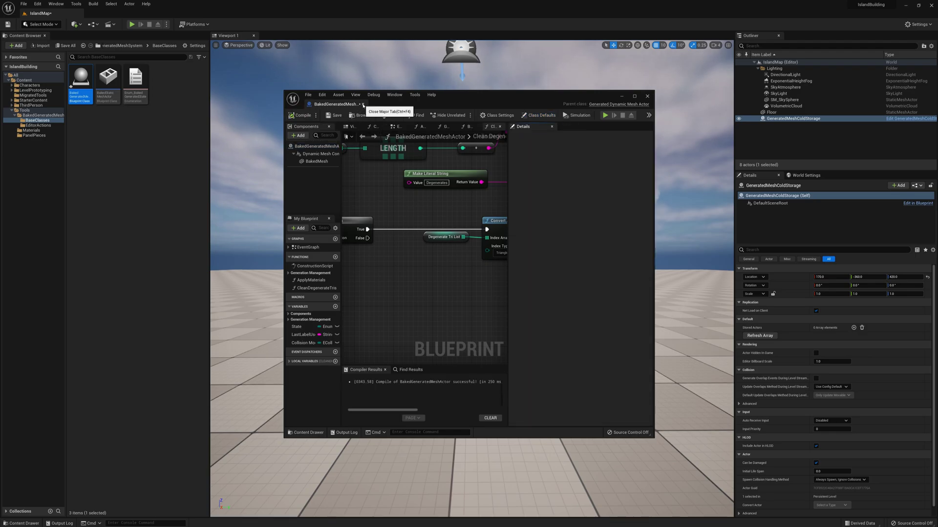
pyautogui.click(362, 105)
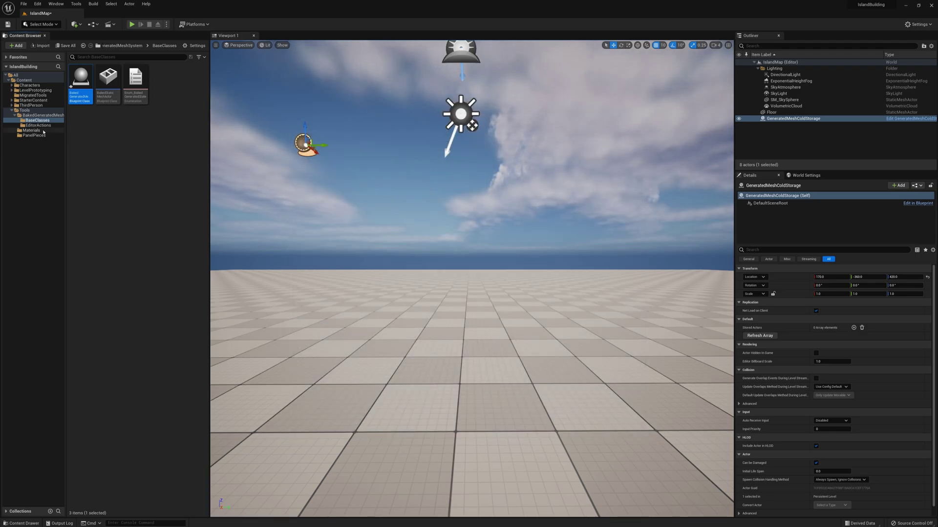
# Step: Place the B_GeneratedTube Blueprint from the Tools folder on the floor and review its tube settings
pyautogui.click(24, 110)
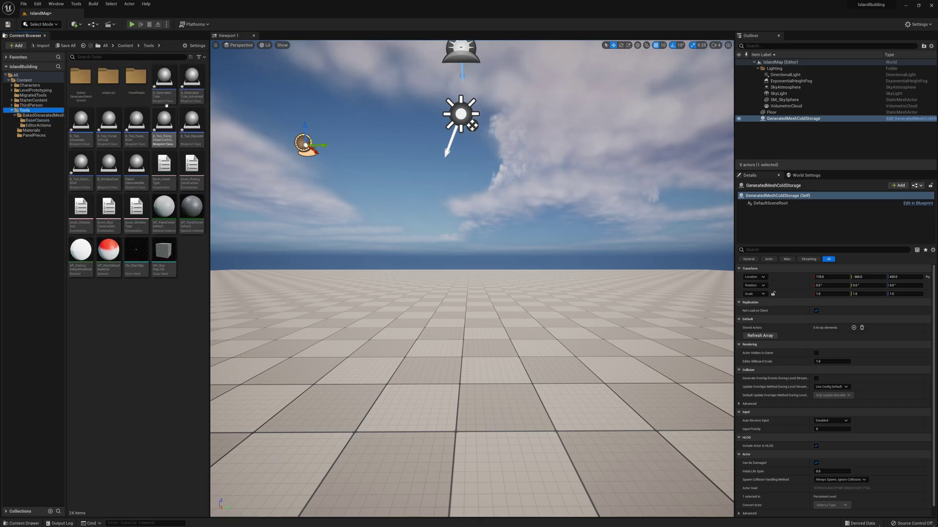
pyautogui.moveTo(164, 82); pyautogui.dragTo(458, 334)
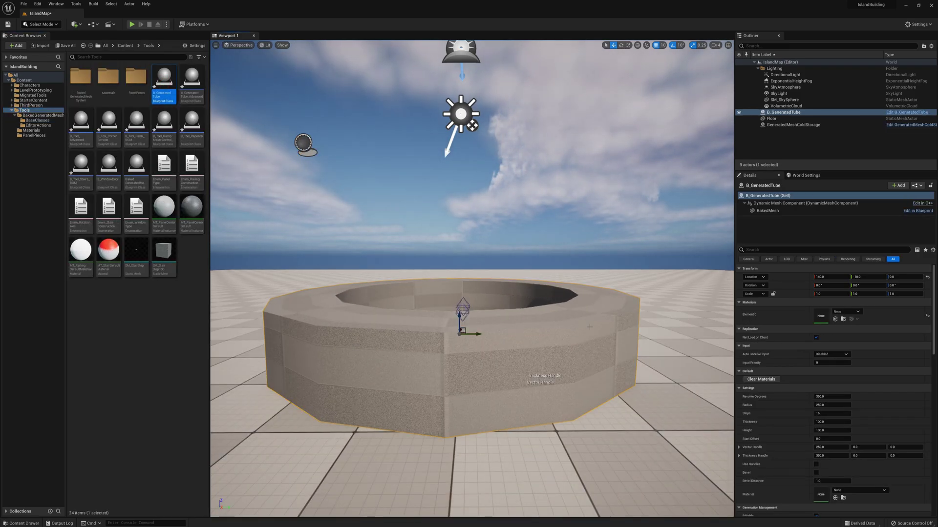
pyautogui.scroll(-3, 819, 352)
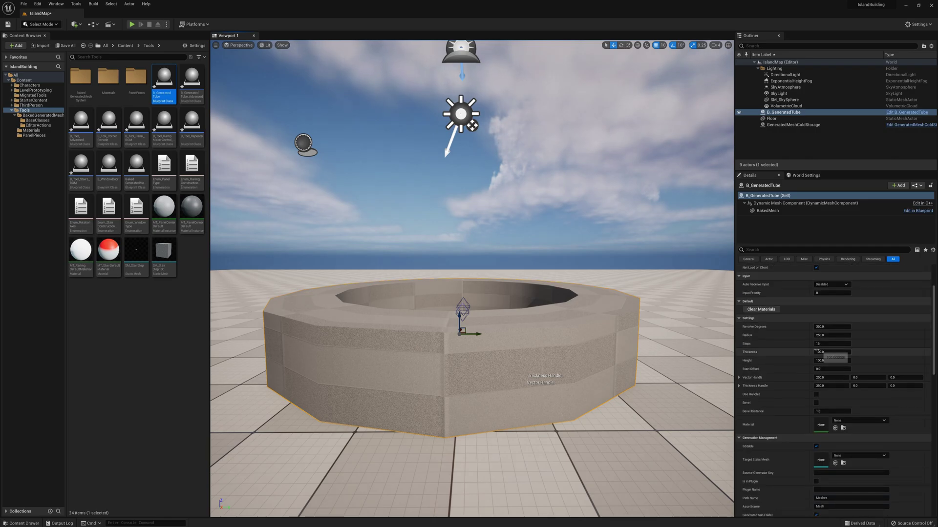
# Step: Bake the generated tube into a static mesh with the scripted bake action and inspect its stored source actor
pyautogui.rightClick(594, 381)
pyautogui.moveTo(644, 489)
pyautogui.click(711, 505)
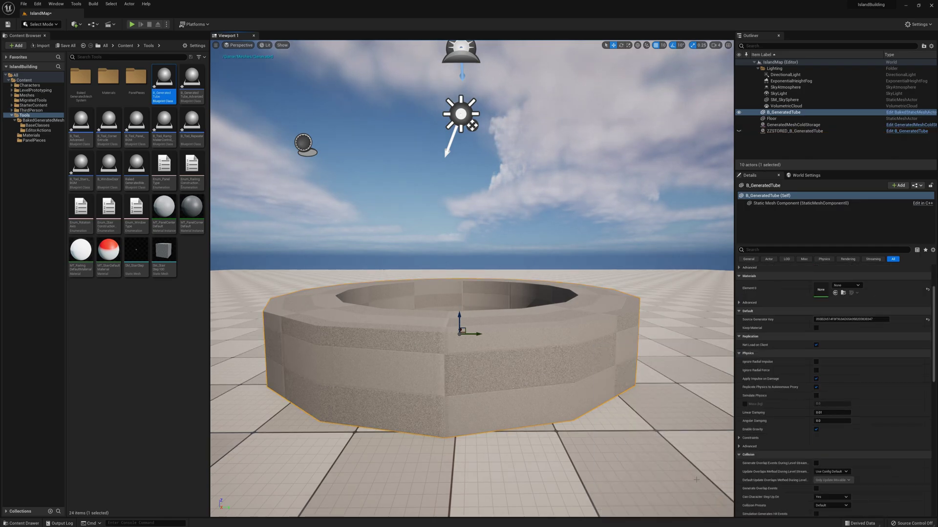
pyautogui.click(781, 131)
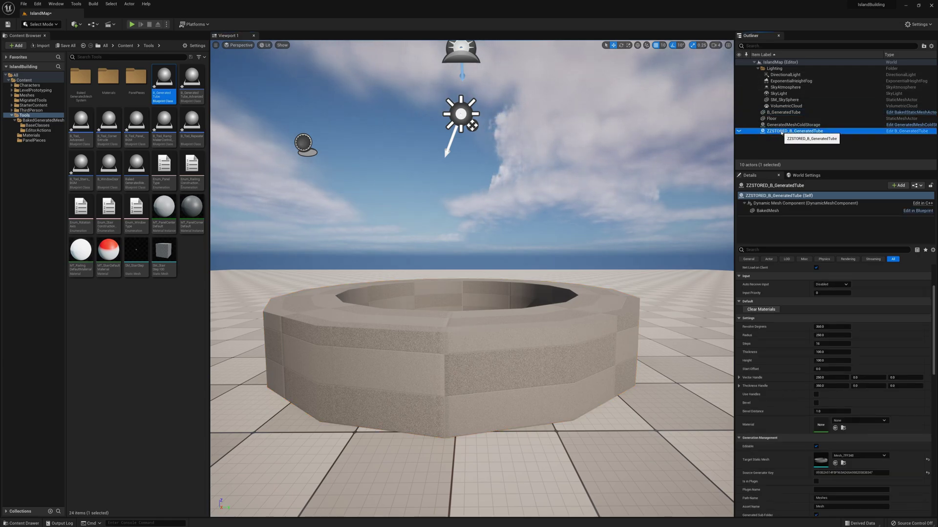
pyautogui.click(597, 318)
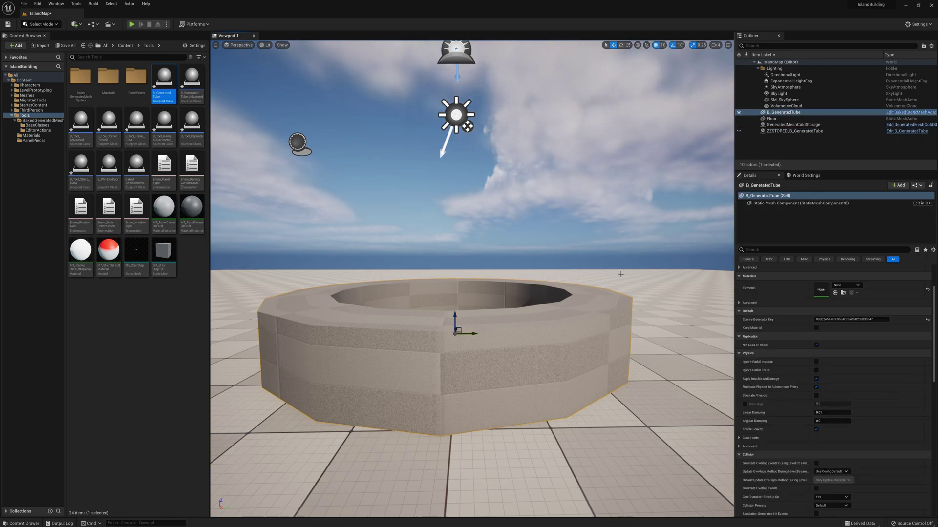
# Step: Restore the baked tube to its editable generated version with the scripted actor action and frame it
pyautogui.rightClick(515, 339)
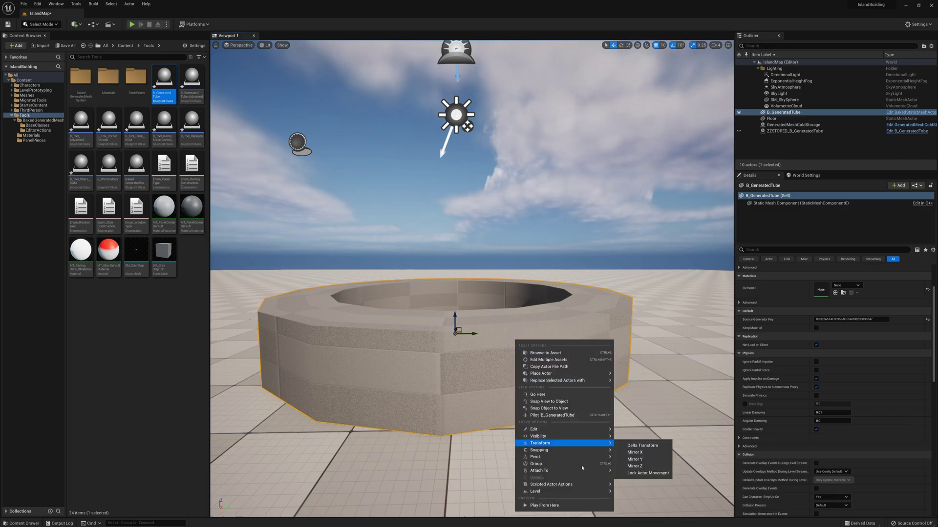
pyautogui.moveTo(562, 484)
pyautogui.click(639, 494)
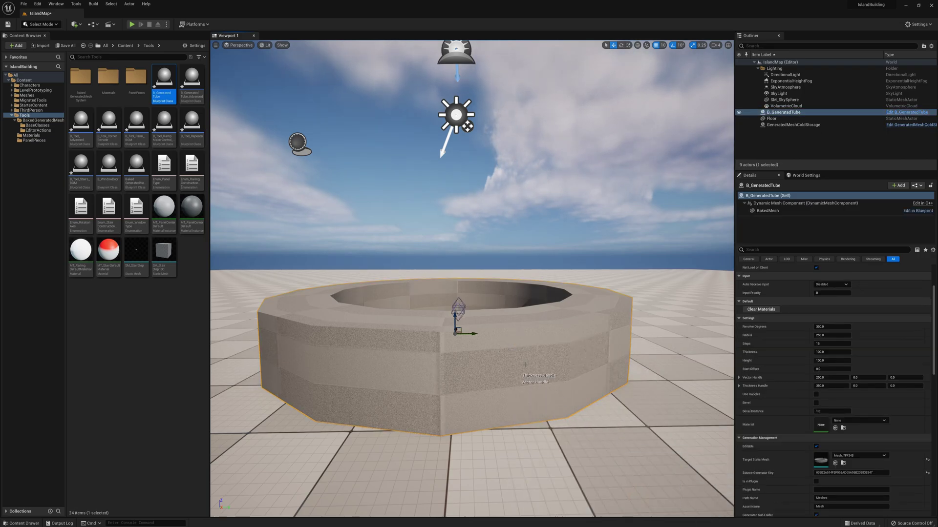
pyautogui.press('f')
pyautogui.moveTo(585, 334); pyautogui.dragTo(586, 335, button='right')
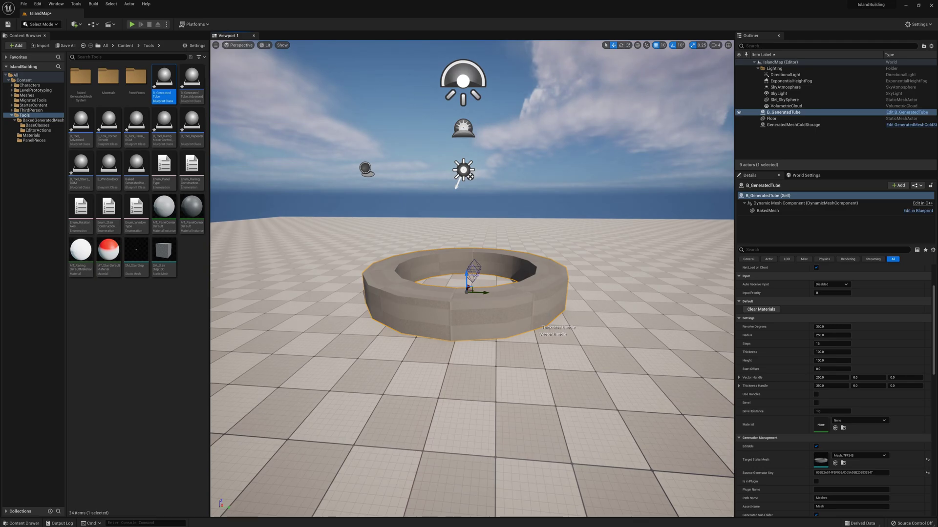
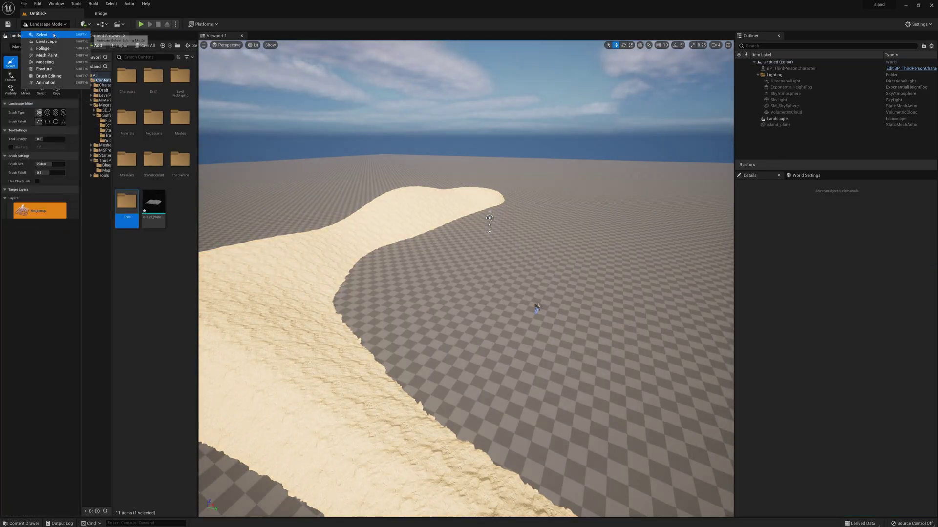
# Step: In the Island level, place B_GeneratedTube_Advanced on the sand with radius 1000, thickness 10 and 100 steps
pyautogui.moveTo(168, 125)
pyautogui.mouseDown()
pyautogui.moveTo(463, 207)
pyautogui.moveTo(459, 235)
pyautogui.mouseUp()
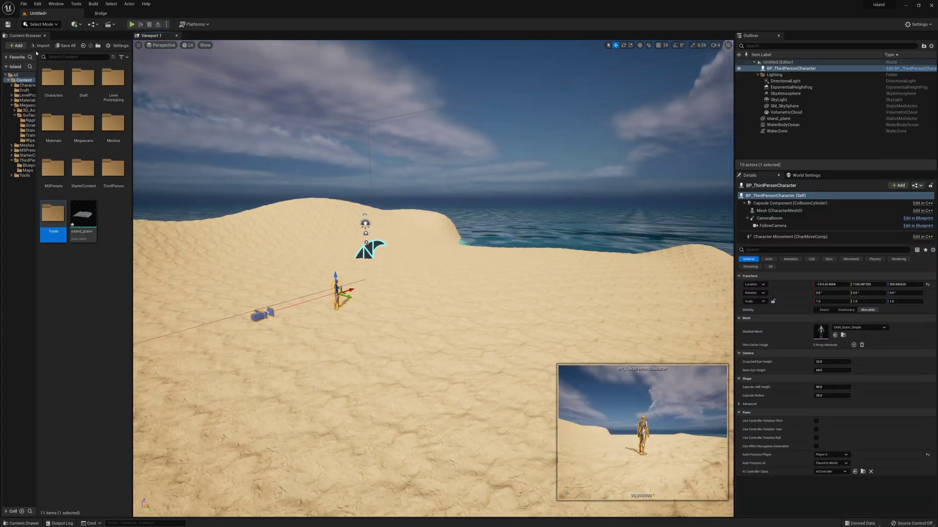
pyautogui.doubleClick(54, 217)
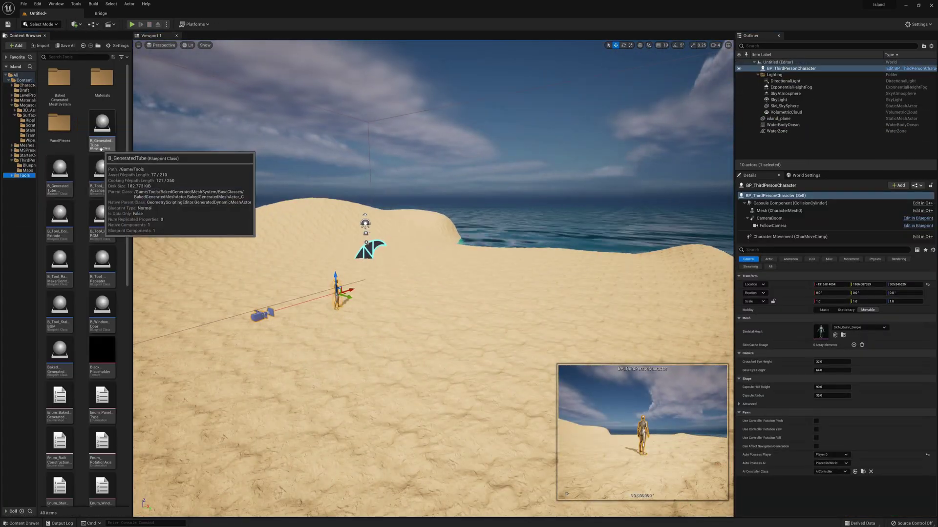
pyautogui.moveTo(59, 171); pyautogui.dragTo(488, 400)
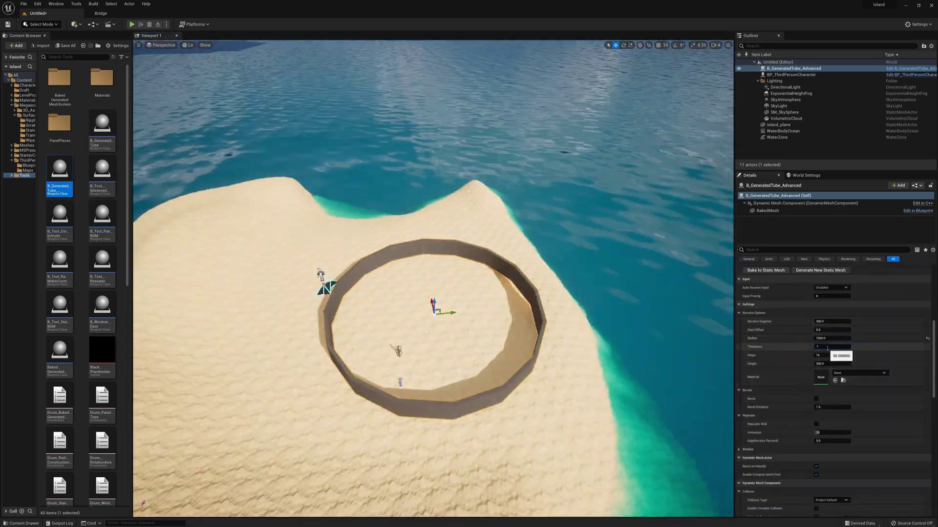
pyautogui.write('100')
pyautogui.press('Return')
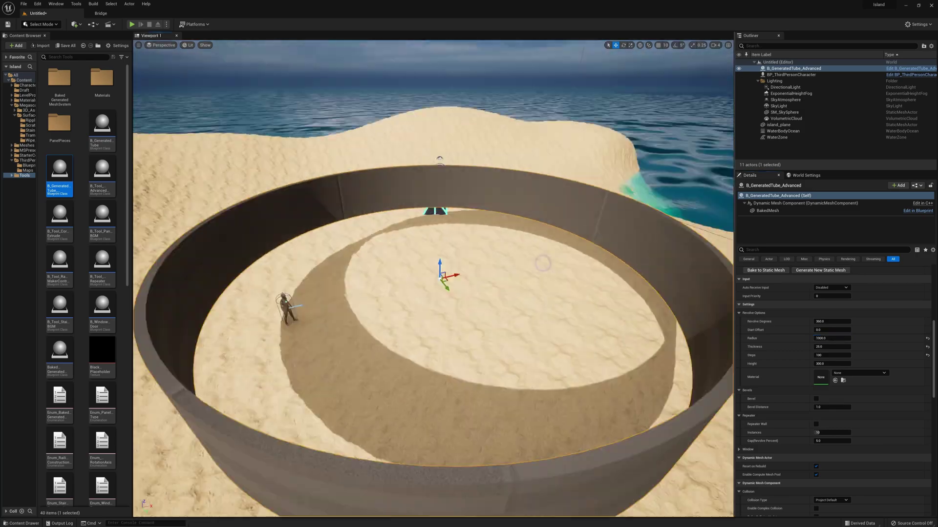
# Step: Set the advanced tube's Revolve Degrees to 270 to leave an opening in the ring
pyautogui.click(825, 347)
pyautogui.write('270')
pyautogui.press('Return')
# Step: Cut repeated windows synced to the ring wall, 300 wide and 200 high with a corner radius of 50
pyautogui.scroll(-2, 740, 402)
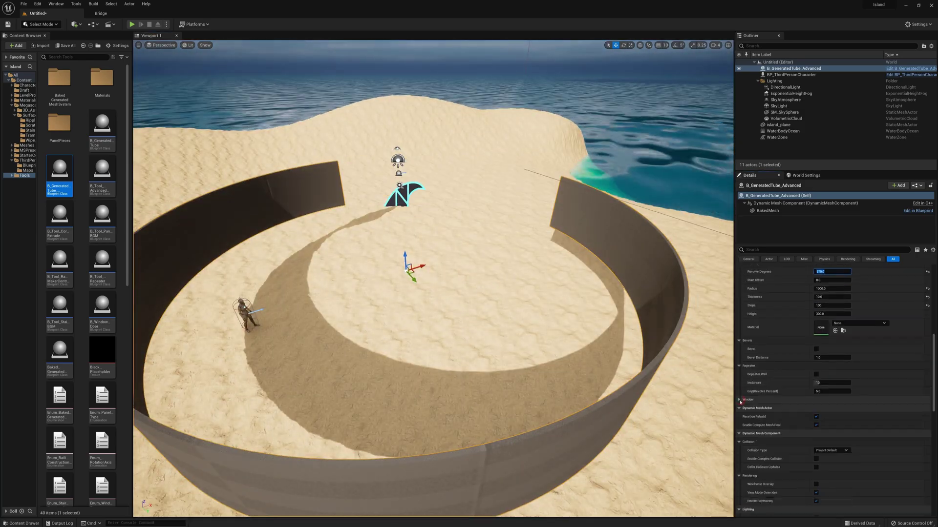
pyautogui.scroll(-1, 819, 441)
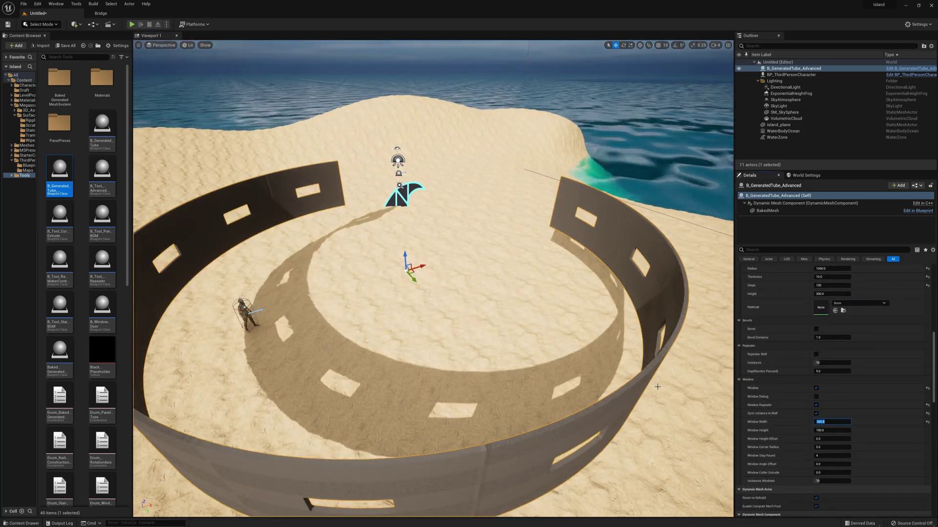
pyautogui.press('Return')
pyautogui.click(823, 446)
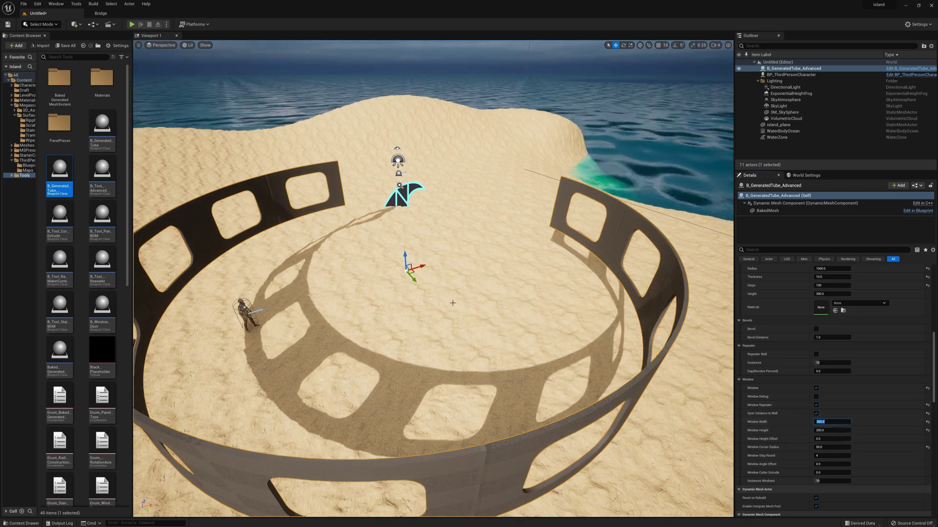
# Step: Duplicate the windowed ring vertically to form two stacked levels, and set the copy to 2 unsynced window instances
pyautogui.scroll(-3, 452, 302)
pyautogui.keyDown('alt'); pyautogui.moveTo(415, 274); pyautogui.dragTo(419, 261); pyautogui.keyUp('alt')
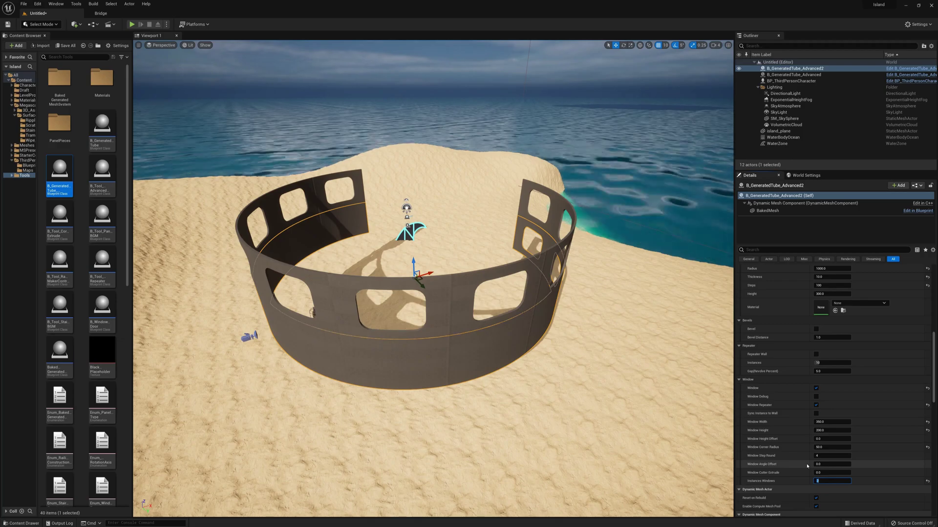
pyautogui.write('2')
pyautogui.press('Return')
# Step: Turn the lower ring into a full 360-degree wall with one non-repeated window at a height offset of -50
pyautogui.click(816, 404)
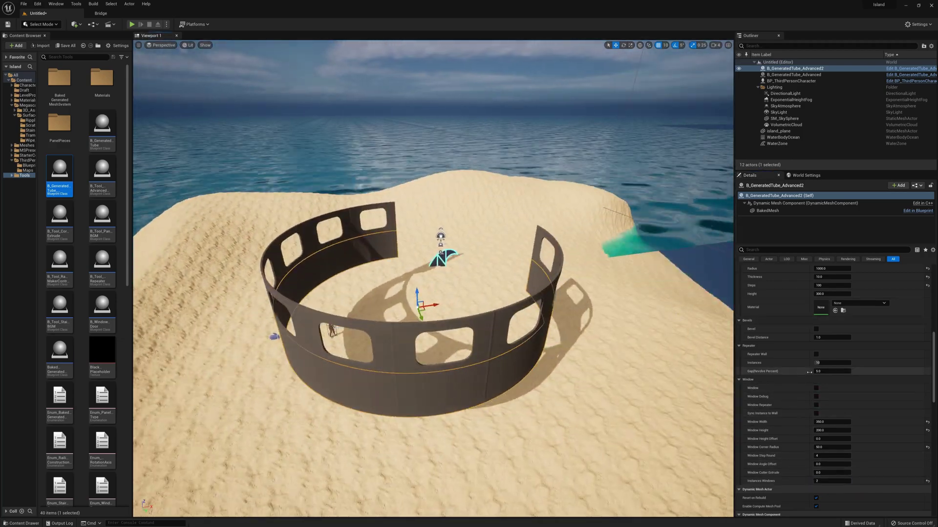
pyautogui.scroll(2, 815, 389)
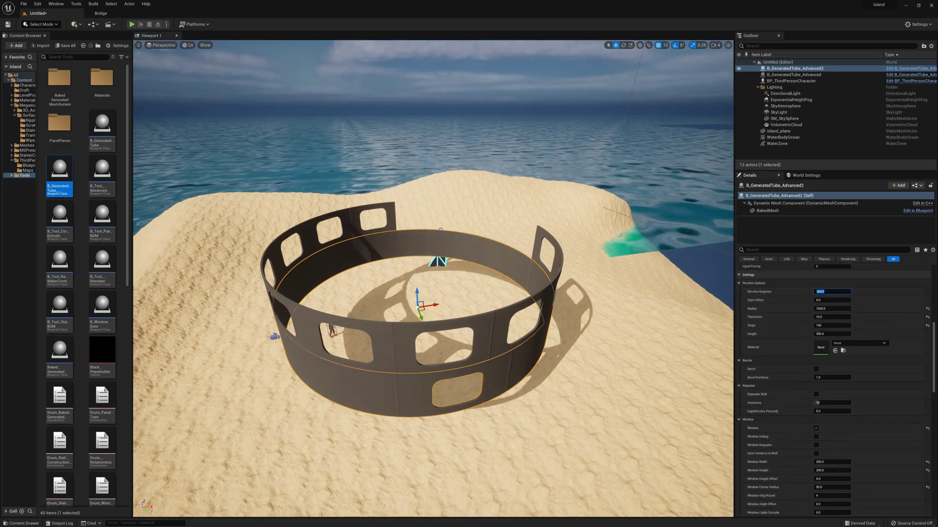
pyautogui.write('-50')
pyautogui.press('Return')
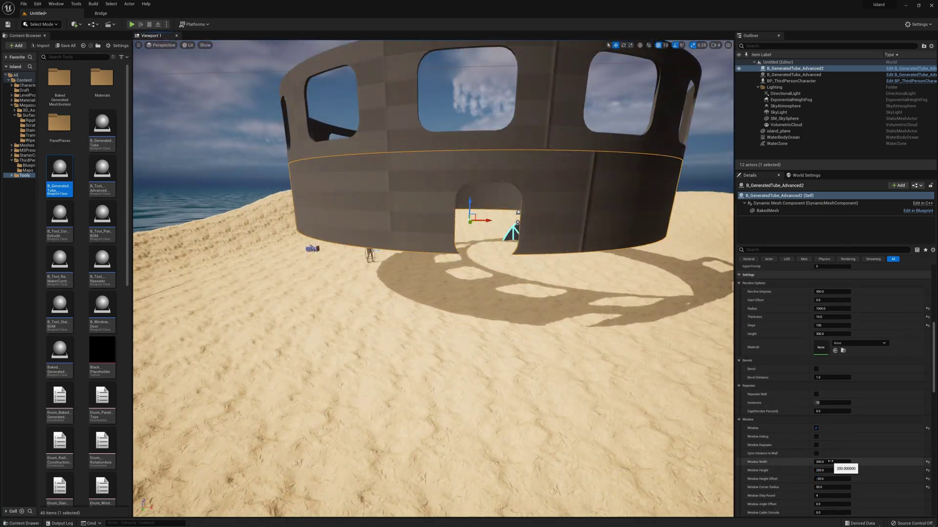
# Step: Place the B_Tool_Stairs_BGM stairs leading up to the lower ring's doorway, with Floating and Simplified Collision enabled
pyautogui.moveTo(60, 308); pyautogui.dragTo(444, 371)
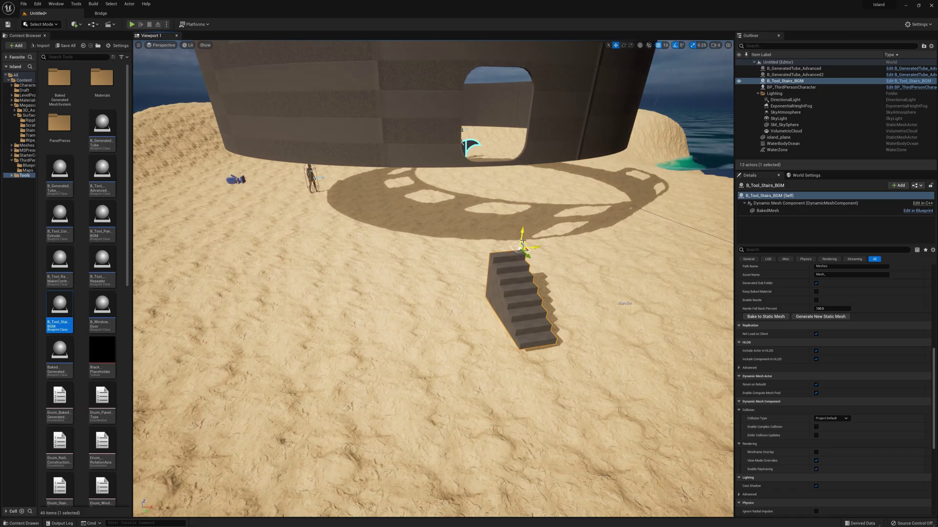
pyautogui.scroll(9, 830, 391)
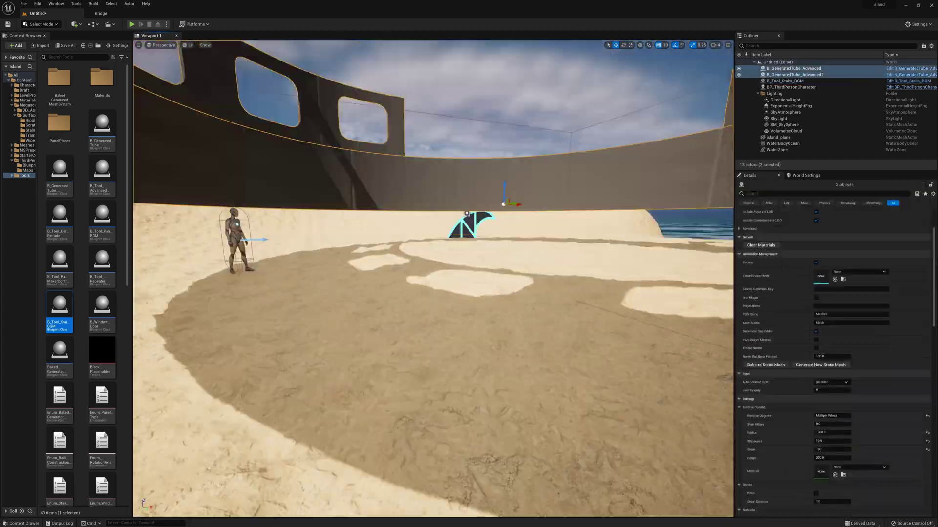
pyautogui.click(467, 214)
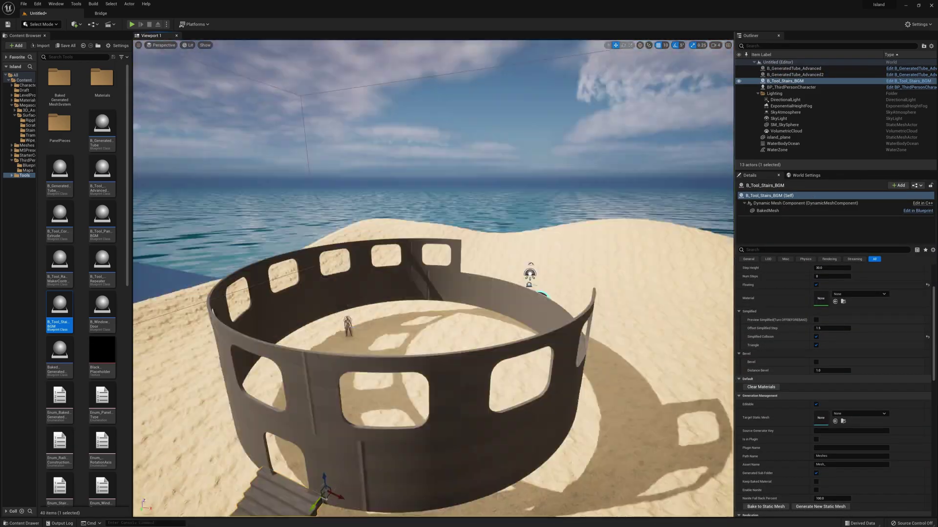
# Step: Duplicate the upper ring, reduce the copy to 90 revolve degrees and rotate it to close the gap
pyautogui.click(473, 253)
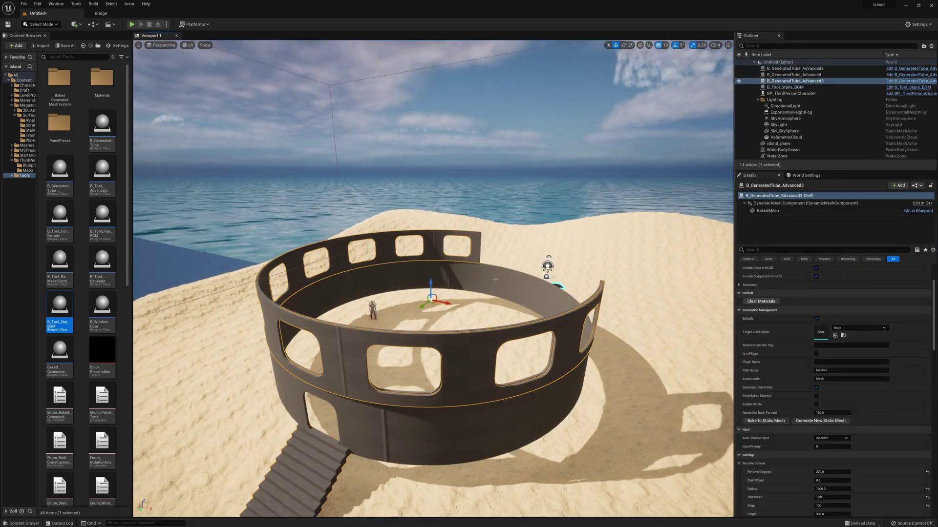
pyautogui.press('e')
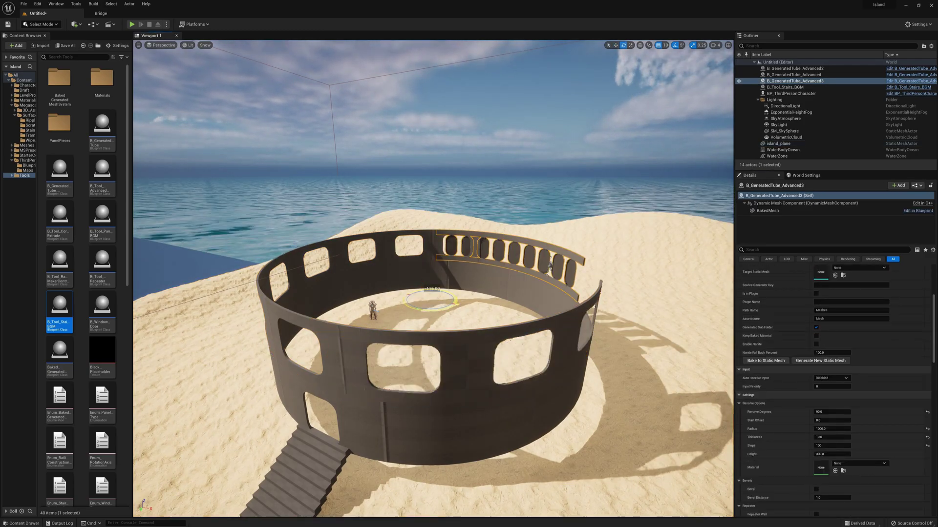
pyautogui.scroll(-5, 835, 391)
pyautogui.click(457, 233)
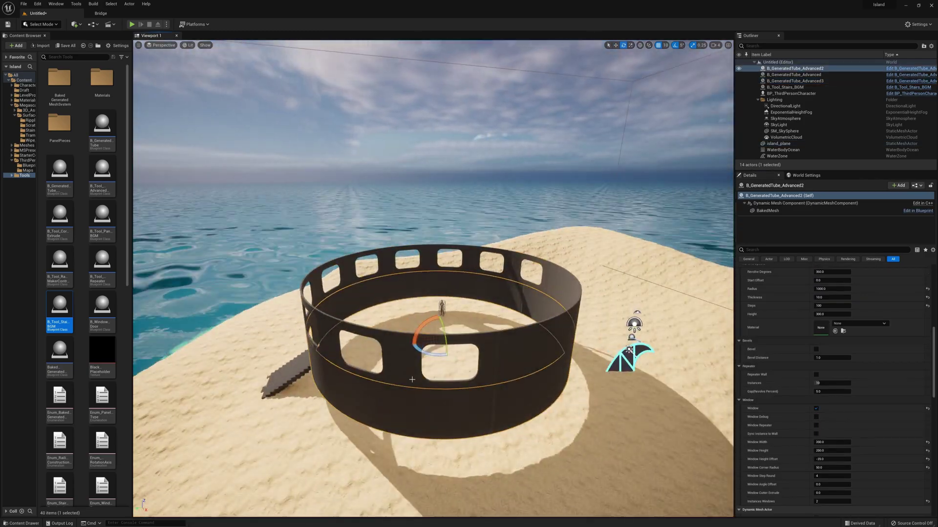
# Step: Undo the last rotation and adjust the windowless ring copy so it fills the gap in the upper wall
pyautogui.hotkey('ctrl', 'z')
pyautogui.scroll(-4, 811, 449)
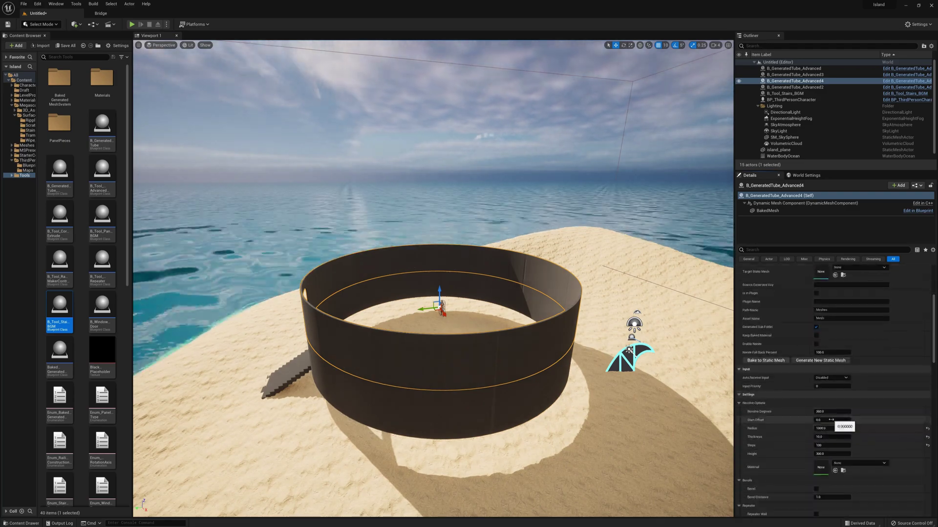
pyautogui.click(859, 463)
pyautogui.click(850, 391)
pyautogui.moveTo(552, 368); pyautogui.dragTo(551, 368, button='right')
pyautogui.moveTo(832, 429)
pyautogui.mouseDown()
pyautogui.moveTo(874, 428)
pyautogui.moveTo(836, 428)
pyautogui.mouseUp()
pyautogui.moveTo(555, 347); pyautogui.dragTo(552, 345, button='right')
# Step: Duplicate the windowed ring upward as a third level with round windows of corner radius 100 and turn off their sync to the wall
pyautogui.keyDown('alt'); pyautogui.moveTo(446, 309); pyautogui.dragTo(445, 236); pyautogui.keyUp('alt')
pyautogui.scroll(-5, 825, 502)
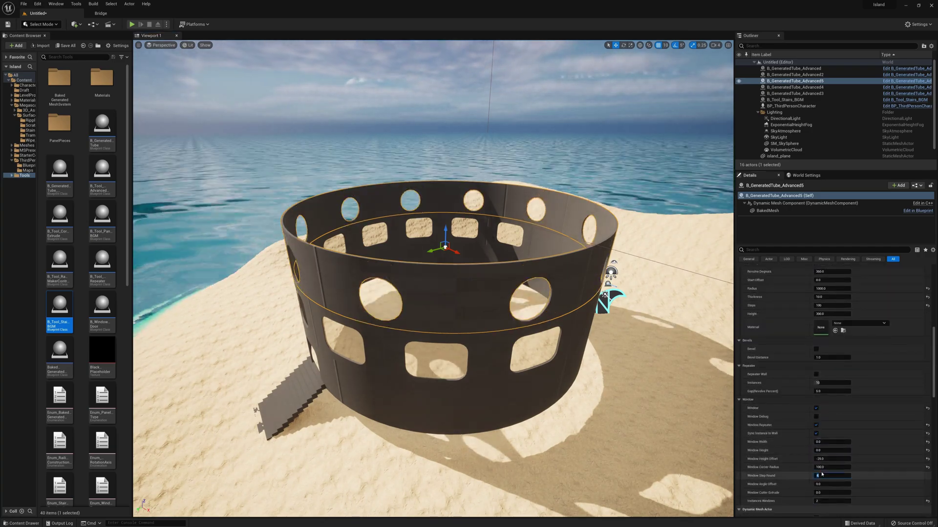
pyautogui.click(815, 433)
# Step: Reduce the top ring to 90 revolve degrees with one non-repeated round window and shift its start offset
pyautogui.click(832, 272)
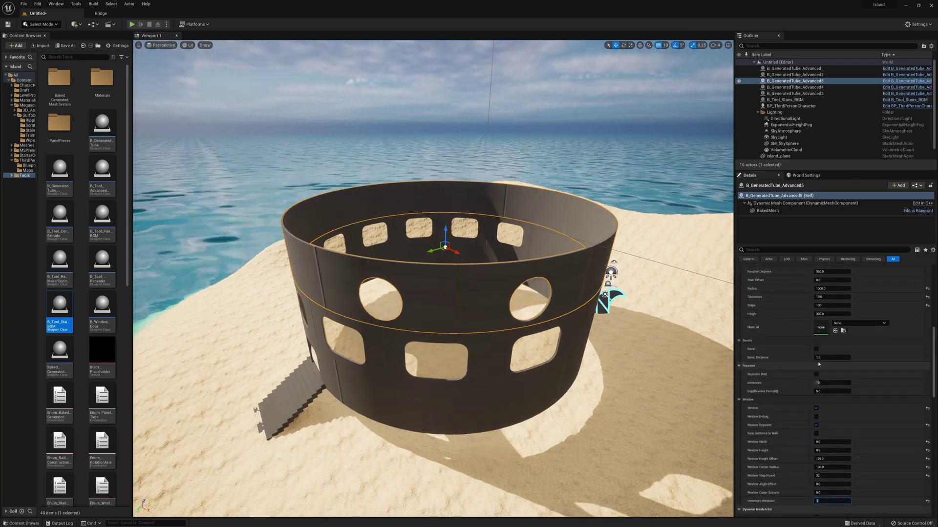
pyautogui.write('90')
pyautogui.press('Return')
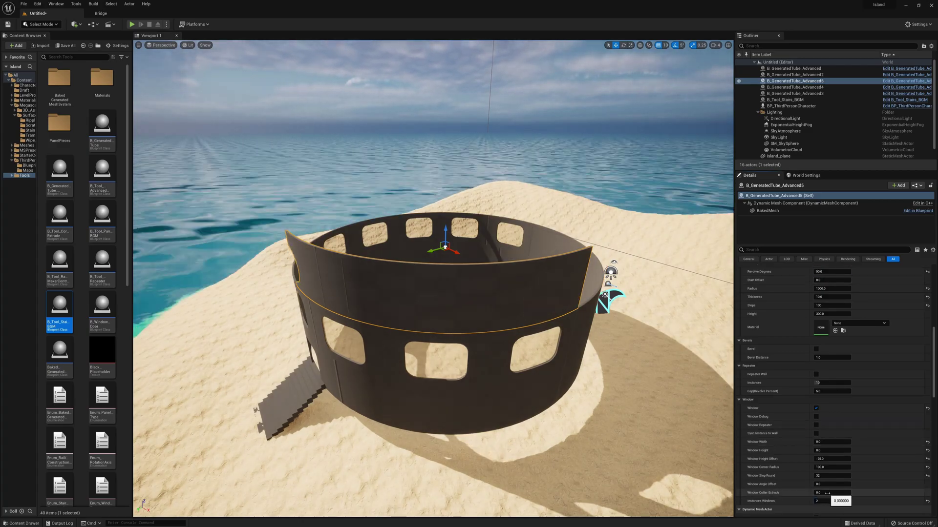
pyautogui.scroll(-1, 827, 488)
pyautogui.moveTo(445, 251); pyautogui.dragTo(425, 244, button='right')
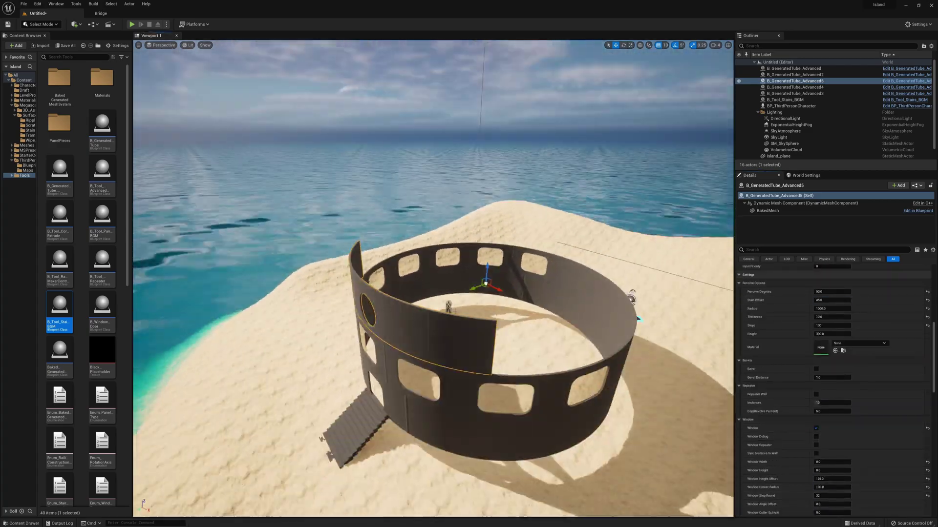
pyautogui.moveTo(515, 302); pyautogui.dragTo(353, 310, button='right')
# Step: Copy the 90-degree windowed segment and rotate the copies around the centre to complete the top level
pyautogui.press('e')
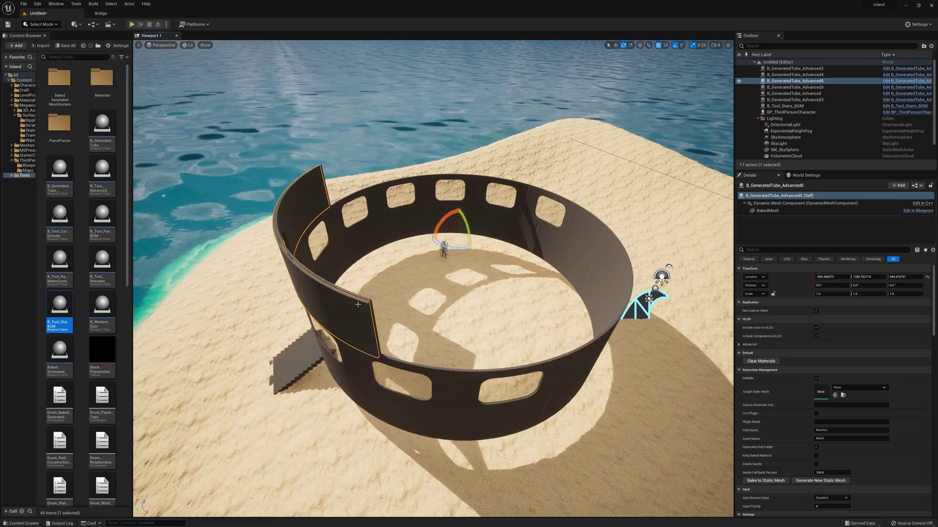
pyautogui.click(303, 220)
pyautogui.moveTo(469, 236); pyautogui.dragTo(481, 234)
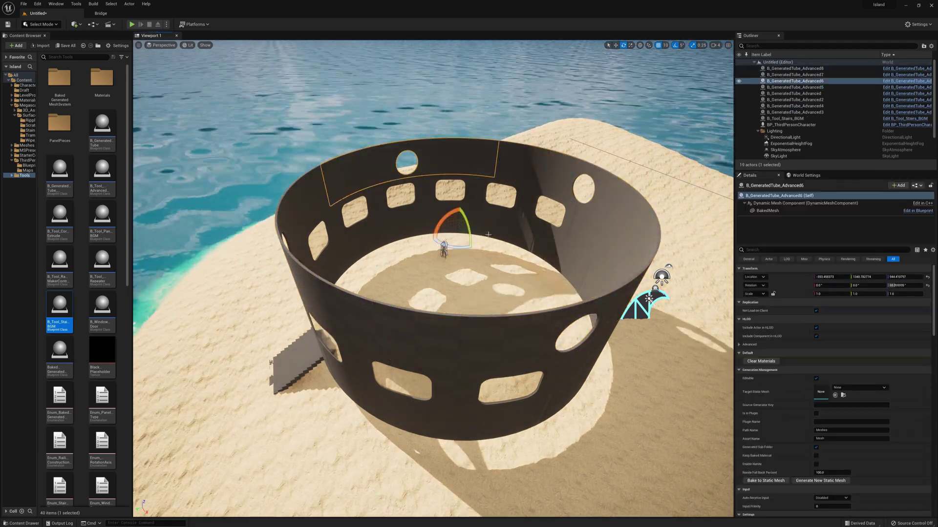
pyautogui.moveTo(488, 228); pyautogui.dragTo(619, 201, button='right')
pyautogui.keyDown('ctrl'); pyautogui.click(619, 201); pyautogui.keyUp('ctrl')
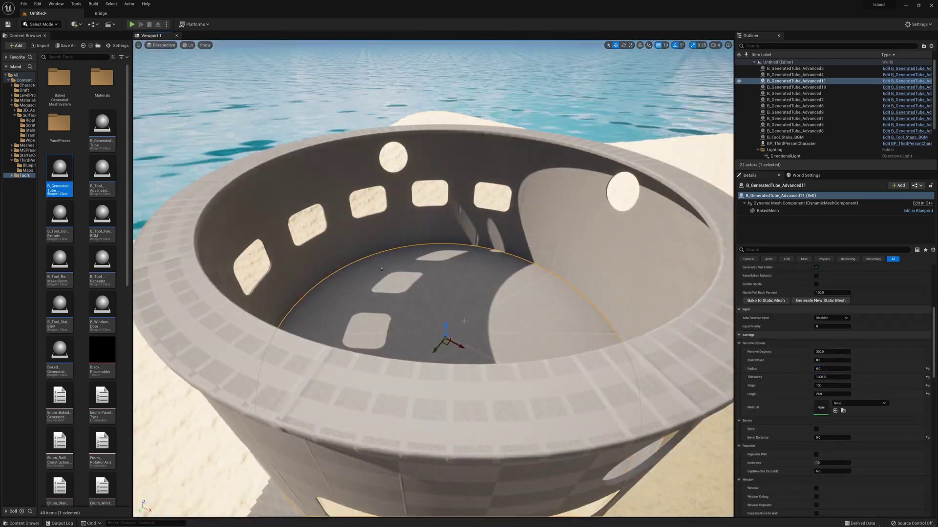
# Step: Turn the upper floor disc into a ring-shaped ledge by changing its radius and thickness
pyautogui.click(825, 473)
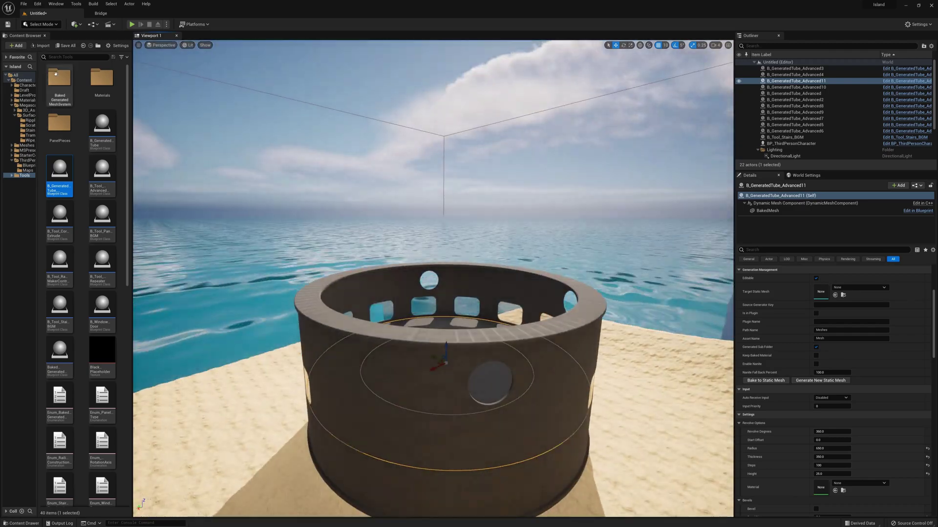
pyautogui.scroll(-2, 102, 233)
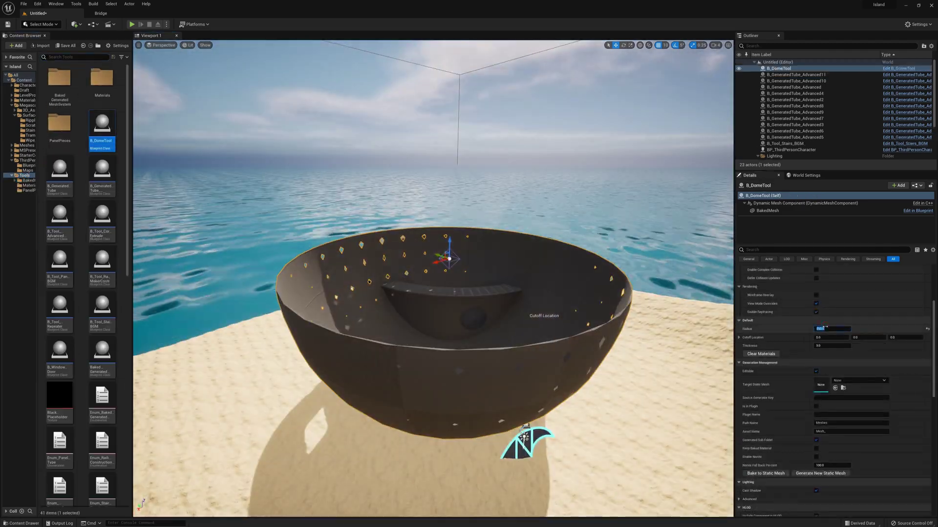
# Step: Fit the B_DomeTool dome to the tower's rim with a radius of 975 and 128 steps, and bake it
pyautogui.write('425')
pyautogui.press('Return')
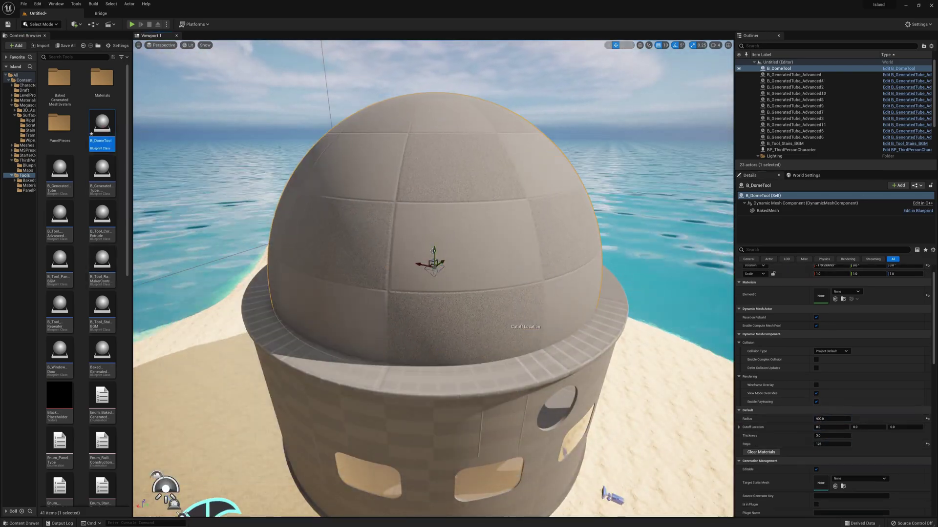
pyautogui.write('975')
pyautogui.press('Return')
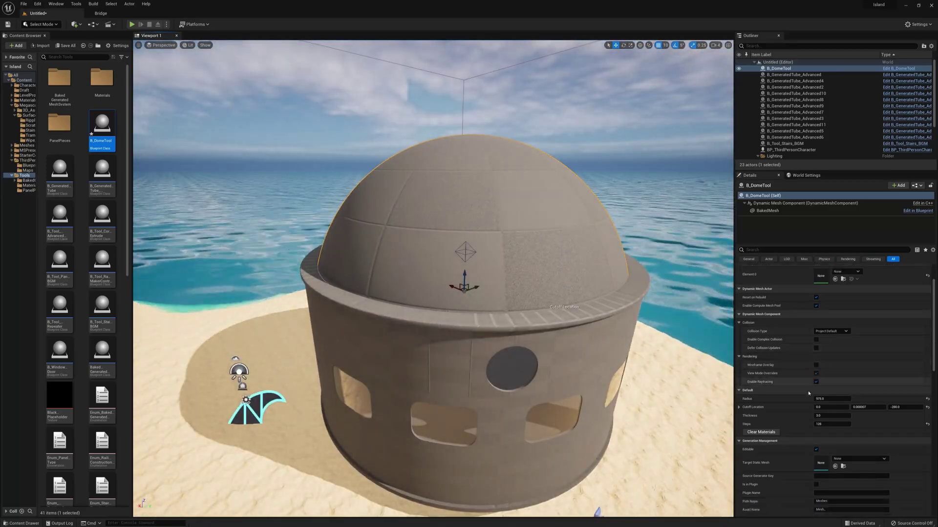
pyautogui.scroll(-3, 811, 420)
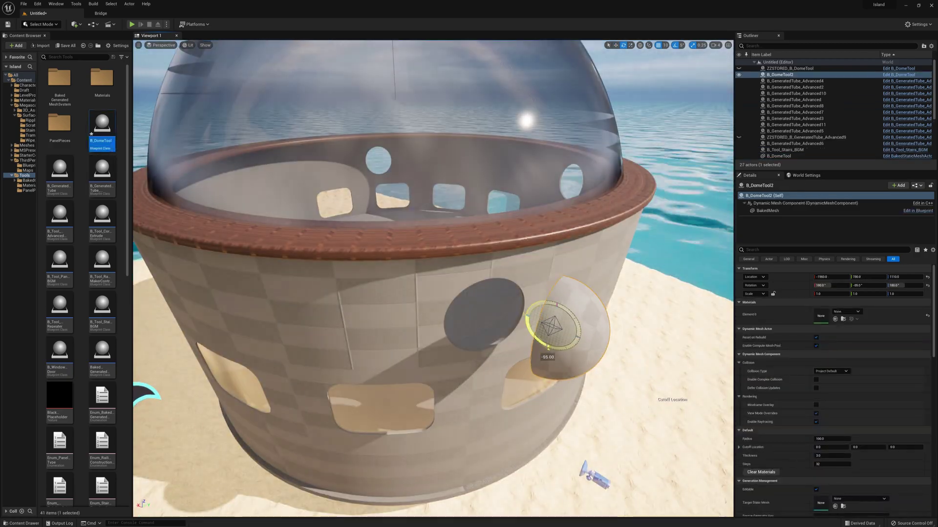
# Step: Position the small second dome over a round window and enlarge its radius to 130
pyautogui.moveTo(559, 335); pyautogui.dragTo(402, 334, button='right')
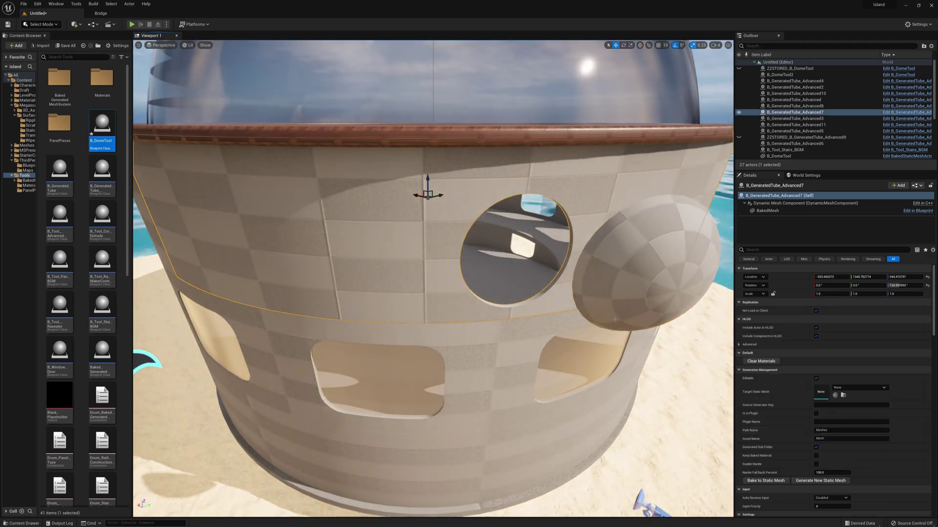
pyautogui.scroll(-5, 835, 391)
pyautogui.moveTo(430, 273); pyautogui.dragTo(391, 273, button='right')
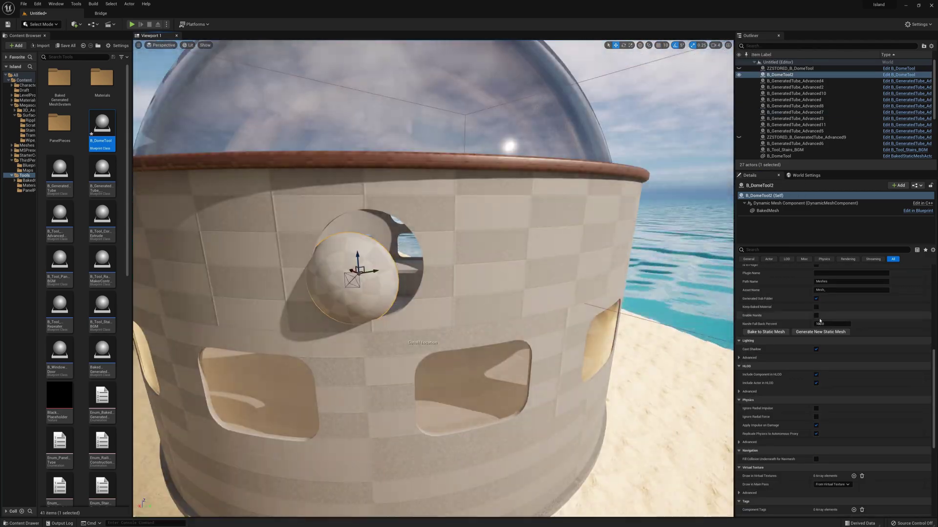
pyautogui.scroll(5, 820, 321)
pyautogui.moveTo(503, 306); pyautogui.dragTo(454, 283, button='right')
pyautogui.moveTo(825, 298); pyautogui.dragTo(834, 299)
pyautogui.click(834, 299)
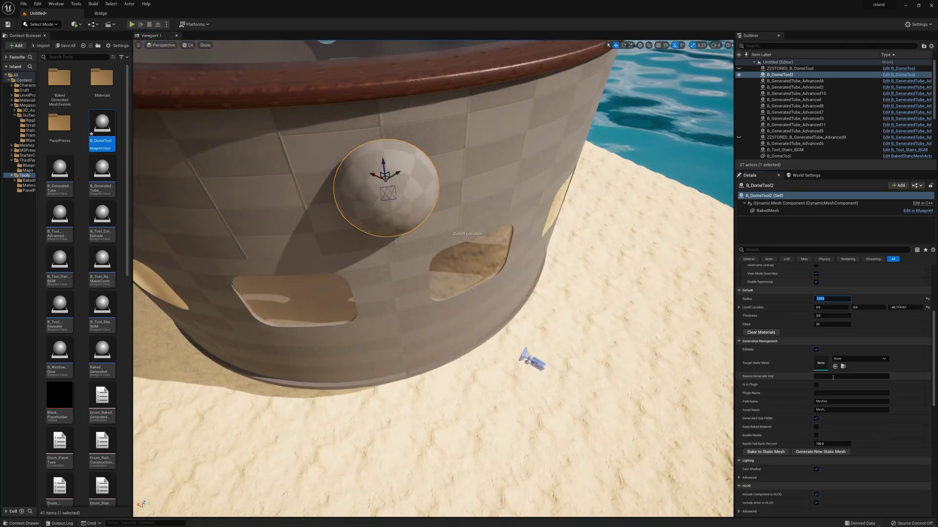
# Step: Bake the small glass dome and place copies of it in the other round windows
pyautogui.scroll(-4, 833, 378)
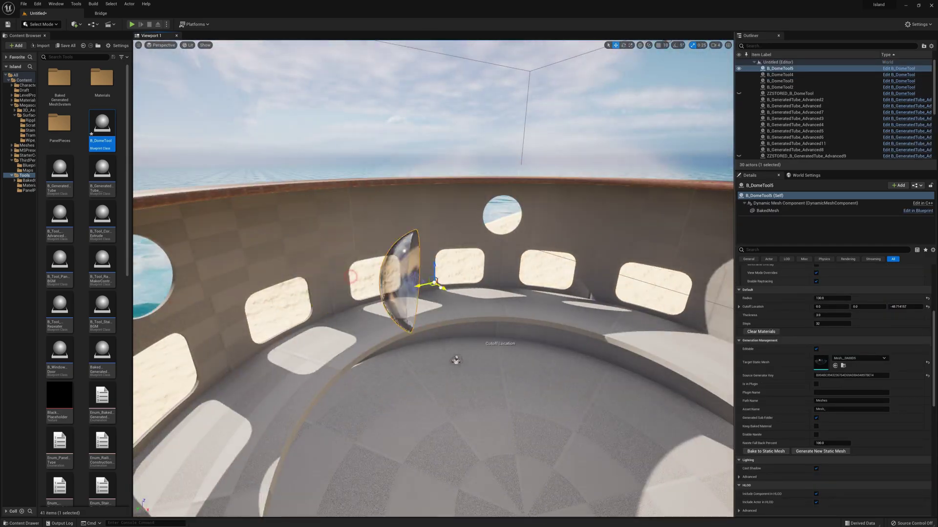
pyautogui.moveTo(455, 360); pyautogui.dragTo(269, 152, button='right')
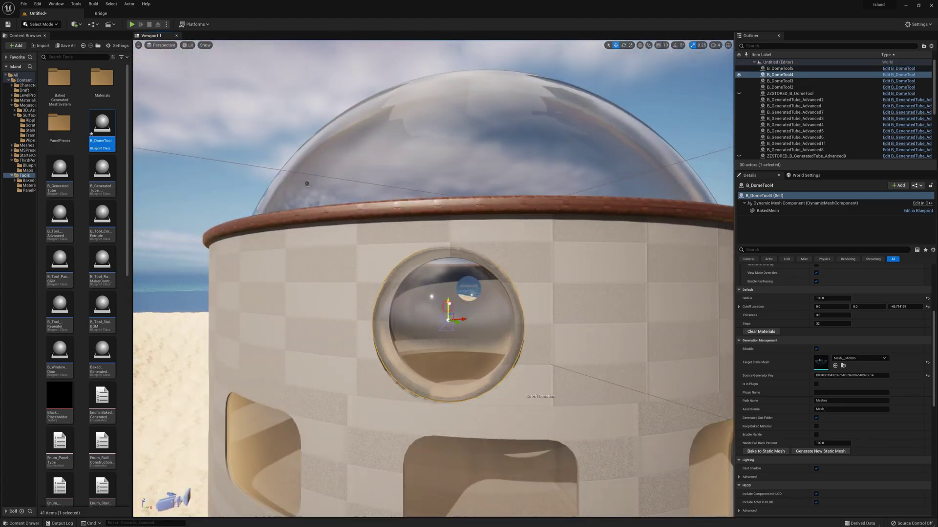
pyautogui.moveTo(307, 183); pyautogui.dragTo(640, 368, button='right')
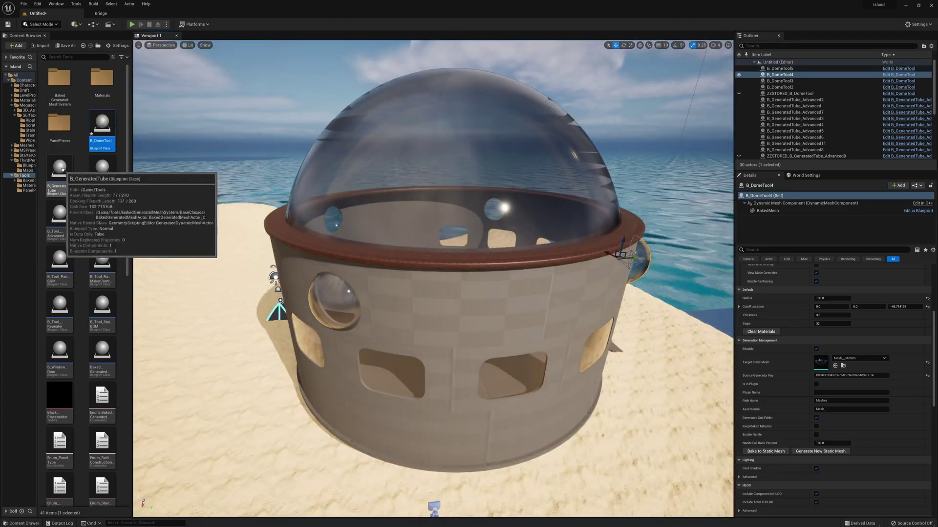
# Step: Add a B_GeneratedTube ring to the tower as the start of a trim band
pyautogui.moveTo(62, 169); pyautogui.dragTo(450, 203)
pyautogui.moveTo(448, 209)
pyautogui.mouseDown(button='right')
pyautogui.moveTo(488, 215)
pyautogui.moveTo(431, 210)
pyautogui.mouseUp(button='right')
# Step: Select the four top-level wall segments as one group, and the small glass domes as another
pyautogui.click(431, 209)
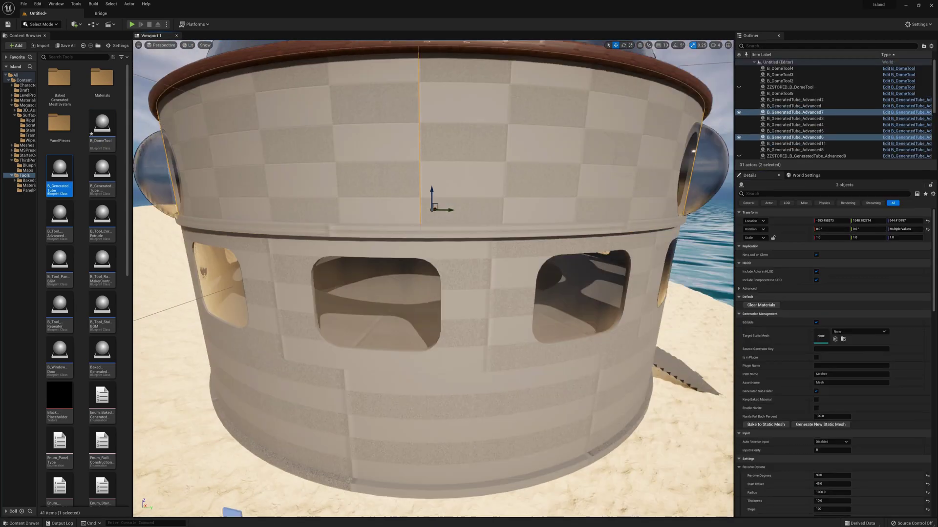
pyautogui.keyDown('ctrl'); pyautogui.click(794, 131); pyautogui.keyUp('ctrl')
pyautogui.keyDown('ctrl'); pyautogui.click(795, 149); pyautogui.keyUp('ctrl')
pyautogui.scroll(-5, 823, 472)
pyautogui.moveTo(428, 264); pyautogui.dragTo(393, 304, button='right')
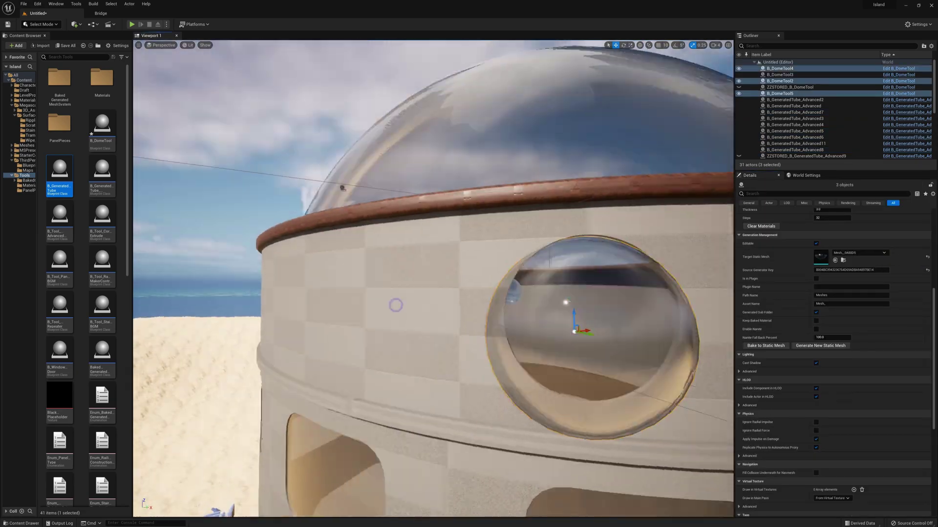
pyautogui.click(393, 304)
# Step: Shape the B_GeneratedTube ring into a beveled trim band with a radius of 1010 and a height of 20
pyautogui.scroll(-3, 823, 355)
pyautogui.click(821, 448)
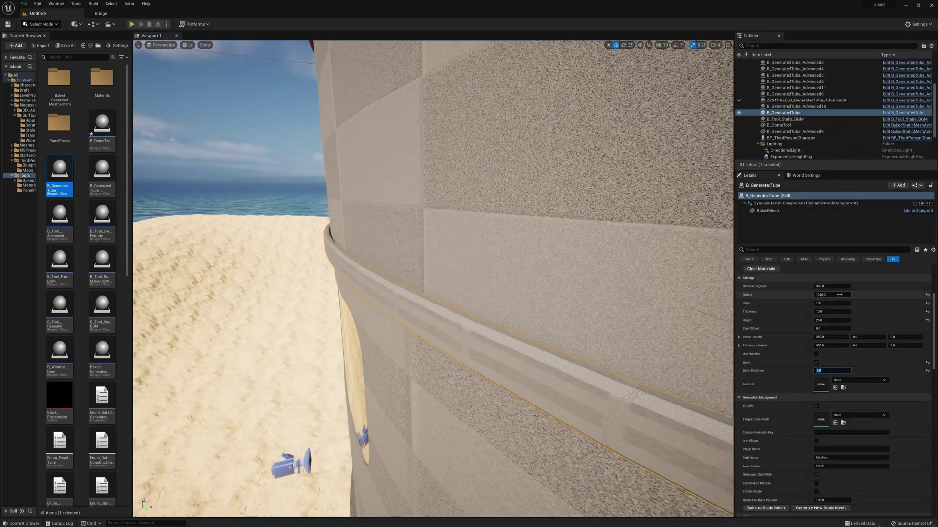
pyautogui.press('f')
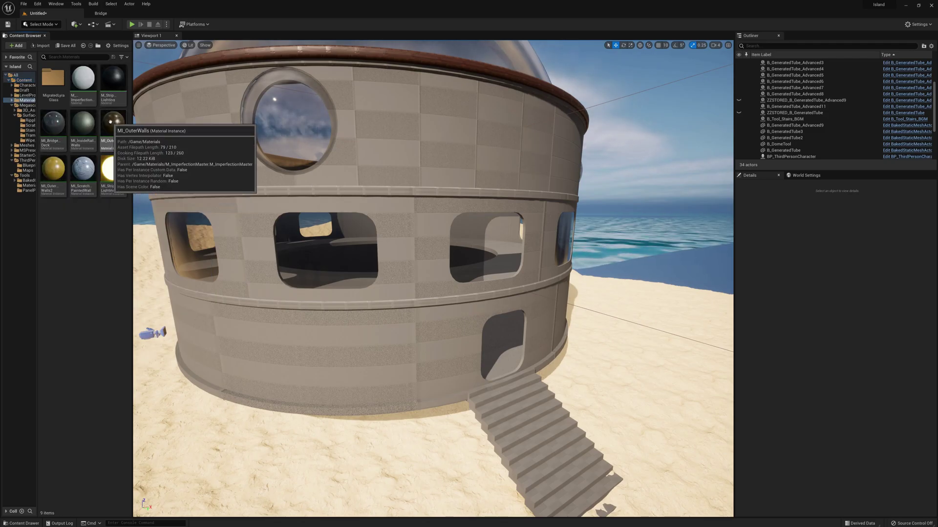
# Step: Apply the MI_OuterWalls material to the tower's walls and pick MI_InsideWalls for the interior
pyautogui.moveTo(113, 128); pyautogui.dragTo(397, 330)
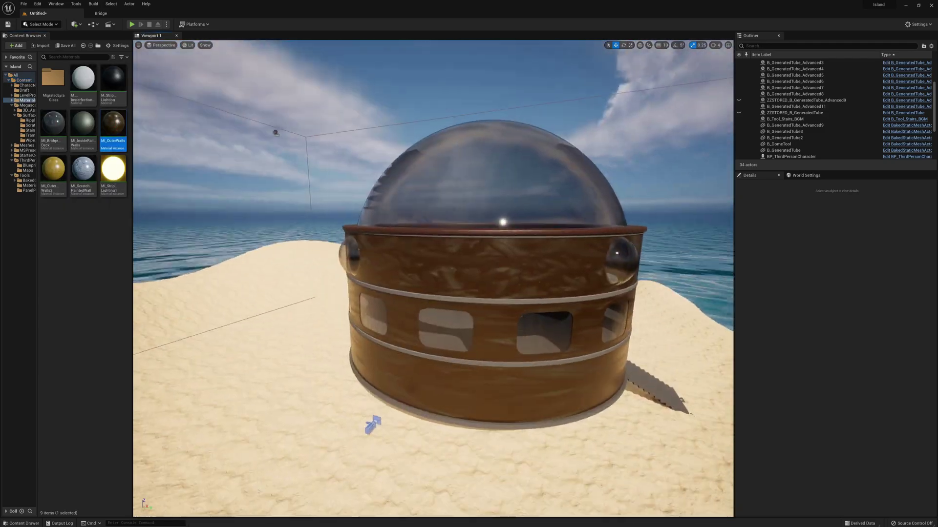
pyautogui.click(83, 130)
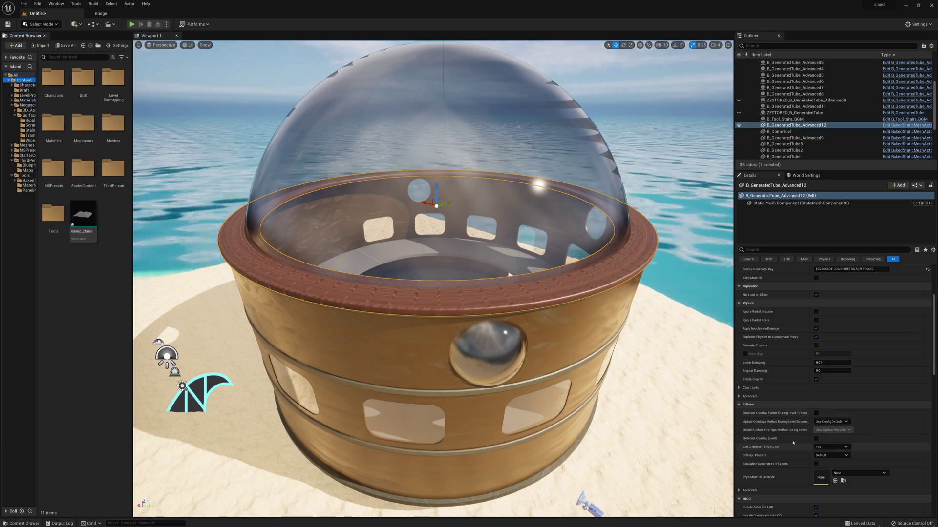
# Step: Rework an editable copy of the rim into a trim ring around the dome's base, 40 thick and 50 high, and bake it
pyautogui.hotkey('ctrl', 'z')
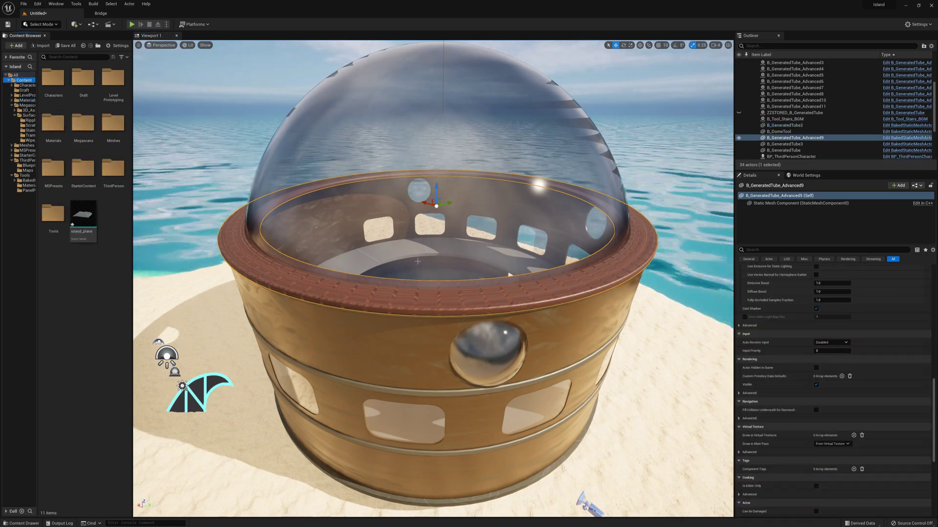
pyautogui.scroll(3, 821, 308)
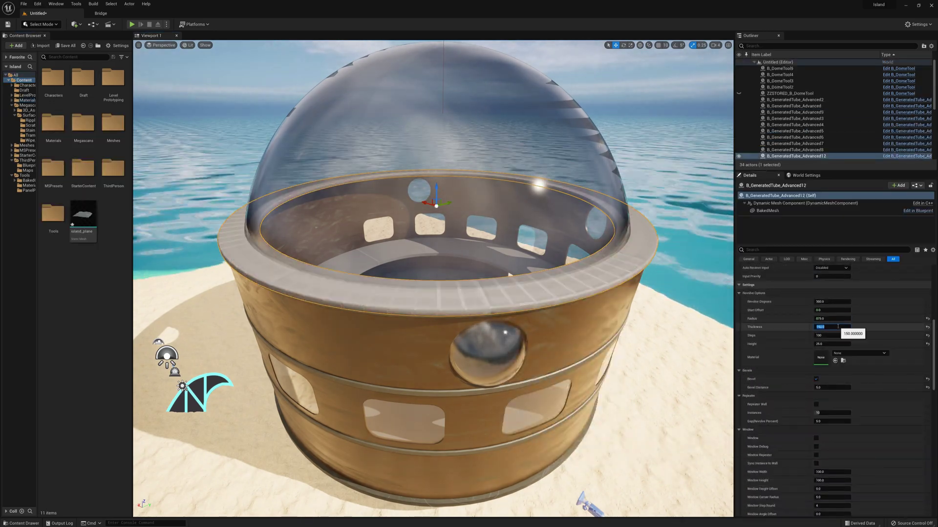
pyautogui.write('915')
pyautogui.press('Return')
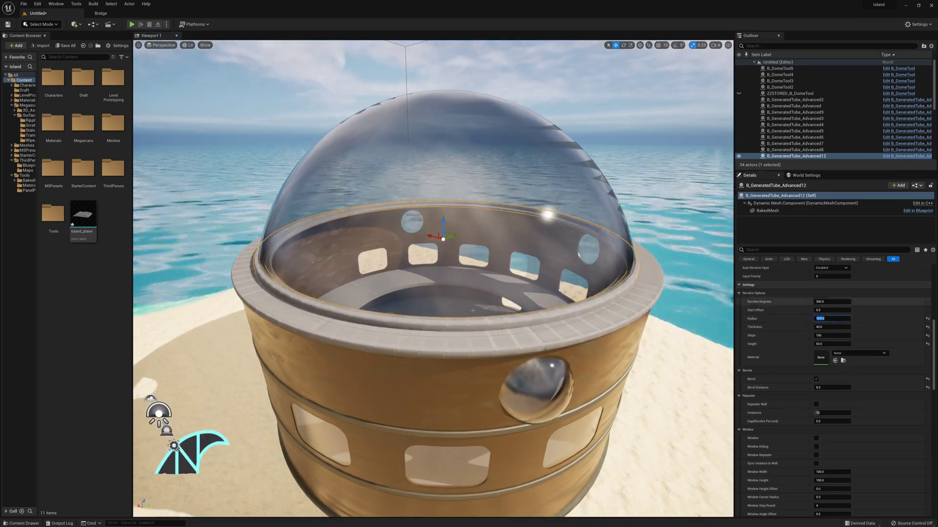
pyautogui.write('500')
pyautogui.press('Return')
pyautogui.click(765, 345)
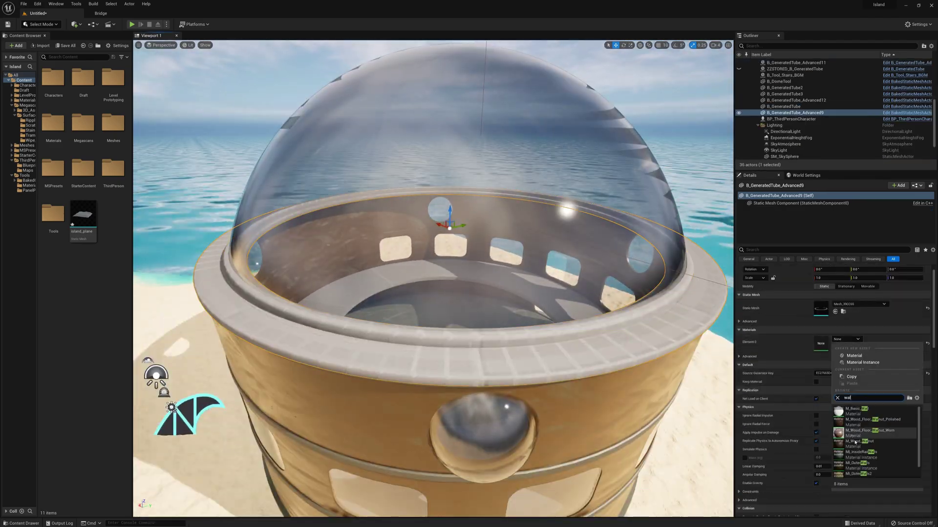
# Step: Reassign the baked rim's material and apply MI_InsideWalls to the trim ring at the dome's base
pyautogui.click(829, 373)
pyautogui.click(845, 339)
pyautogui.click(860, 371)
# Step: Create an editable copy of the interior ledge ring and add a box-shaped volume inside the tower
pyautogui.moveTo(562, 244); pyautogui.dragTo(596, 249, button='right')
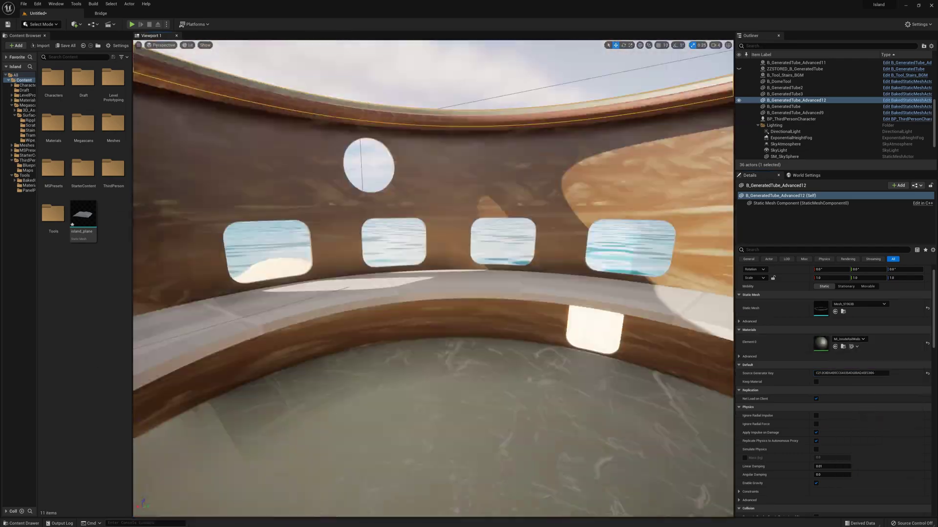
pyautogui.rightClick(479, 279)
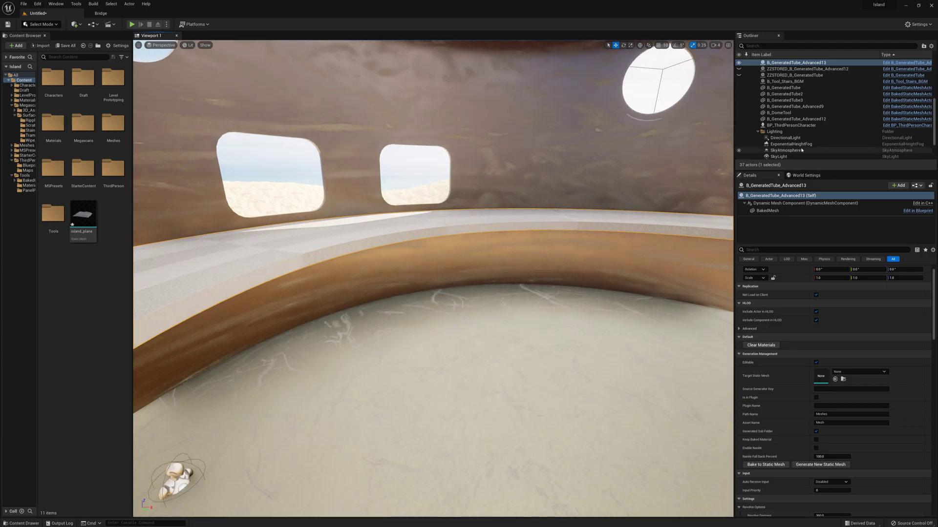
pyautogui.click(75, 24)
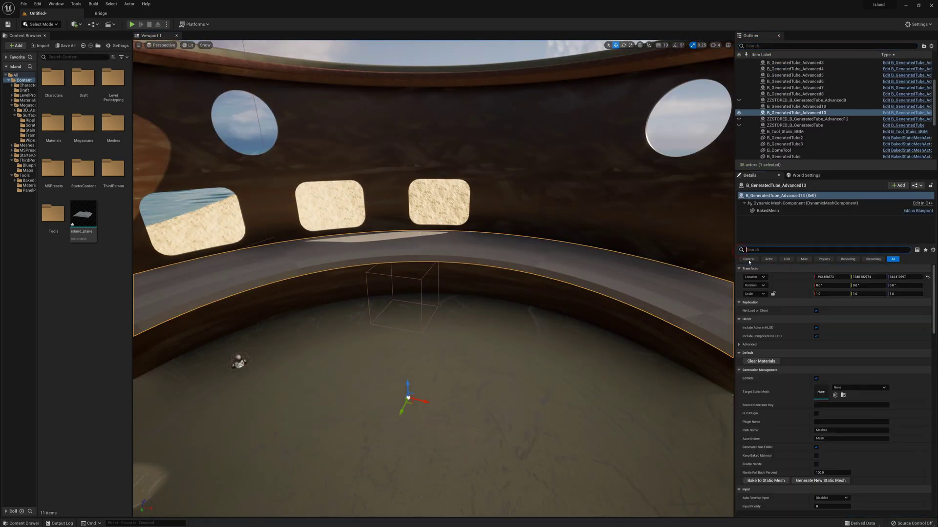
# Step: Shape the ledge ring copy into a railing wall 10 thick and 100 high, repeated as 3 segments over 330 revolve degrees
pyautogui.click(833, 427)
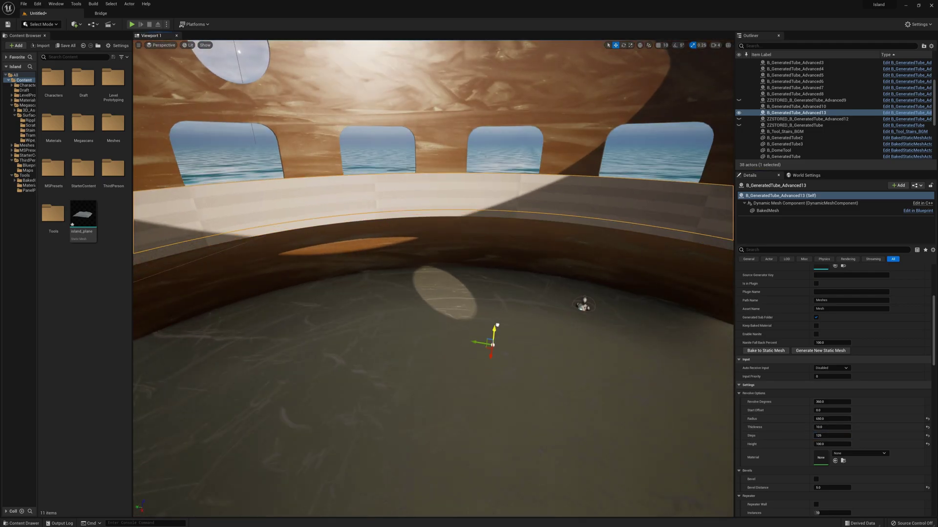
pyautogui.click(832, 491)
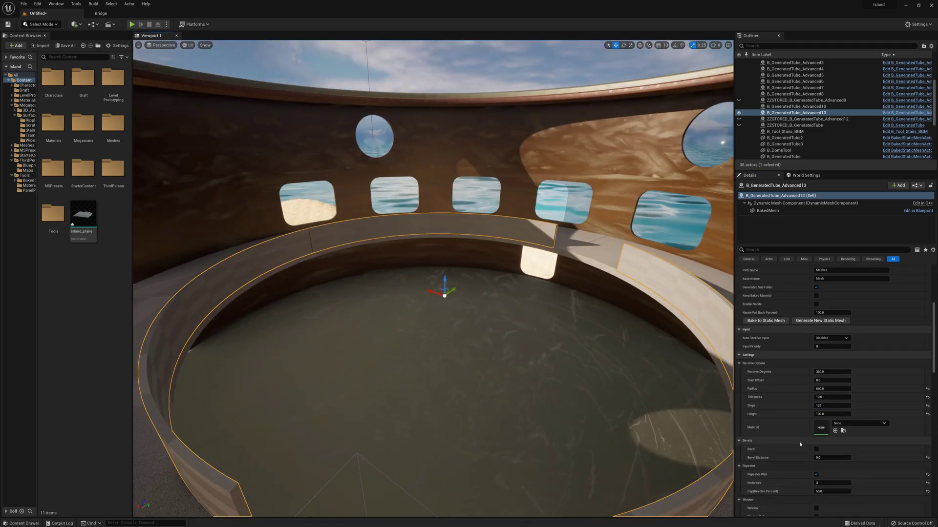
pyautogui.click(831, 454)
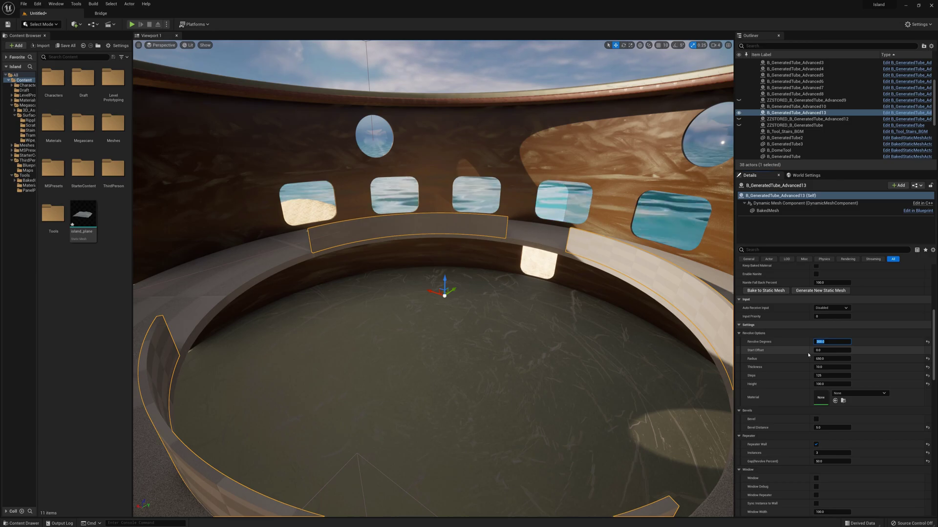
pyautogui.write('330')
pyautogui.press('Return')
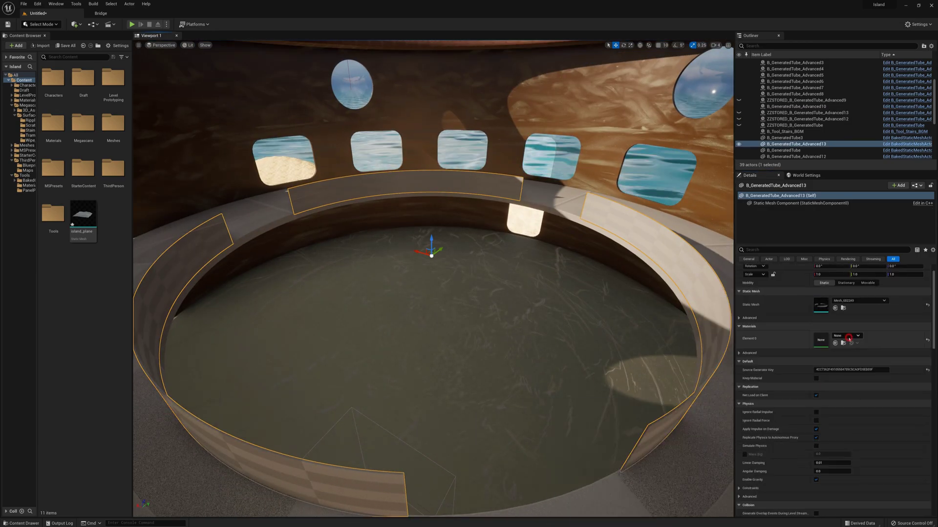
# Step: Turn an editable copy of the railing wall into one bevelled handrail segment, 97 degrees long, 15 thick and 15 high
pyautogui.rightClick(508, 164)
pyautogui.hotkey('ctrl', 'z')
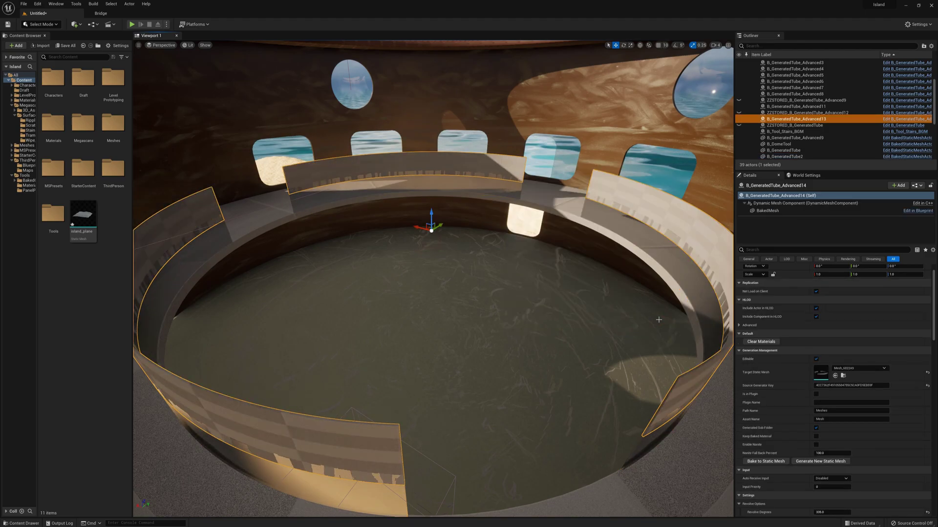
pyautogui.click(832, 438)
pyautogui.write('15')
pyautogui.press('Return')
pyautogui.scroll(-2, 826, 425)
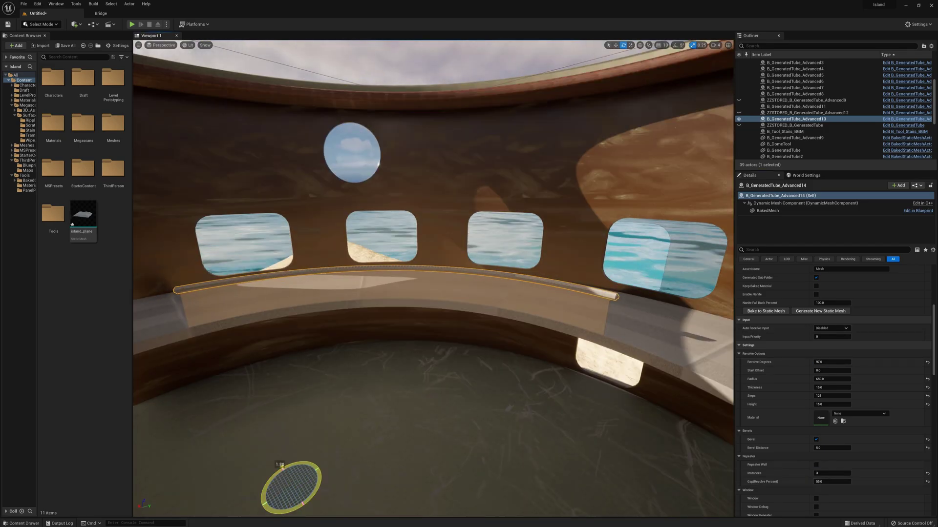
# Step: Bake the handrail segment to a static mesh and rotate a copy about 120 degrees around the ledge
pyautogui.moveTo(433, 279); pyautogui.dragTo(459, 283, button='right')
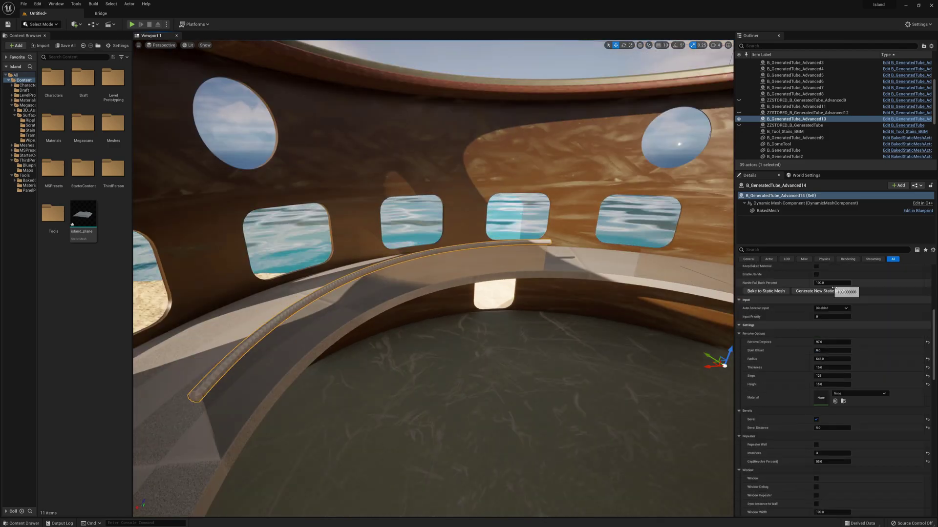
pyautogui.rightClick(523, 241)
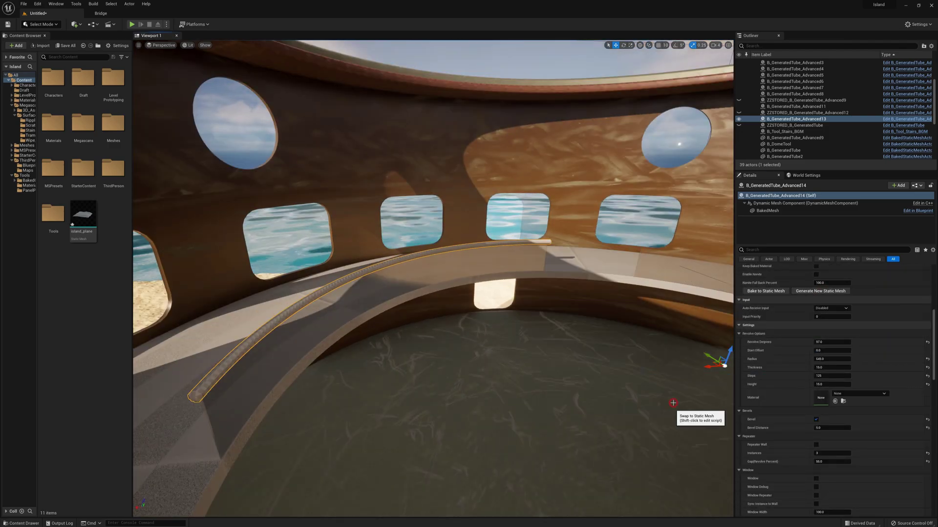
pyautogui.click(680, 404)
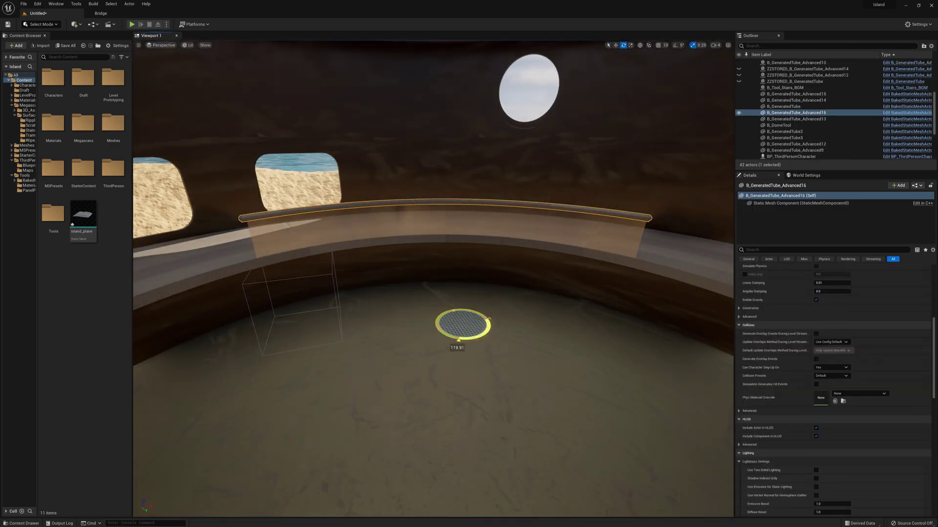
pyautogui.moveTo(433, 279); pyautogui.dragTo(455, 271, button='right')
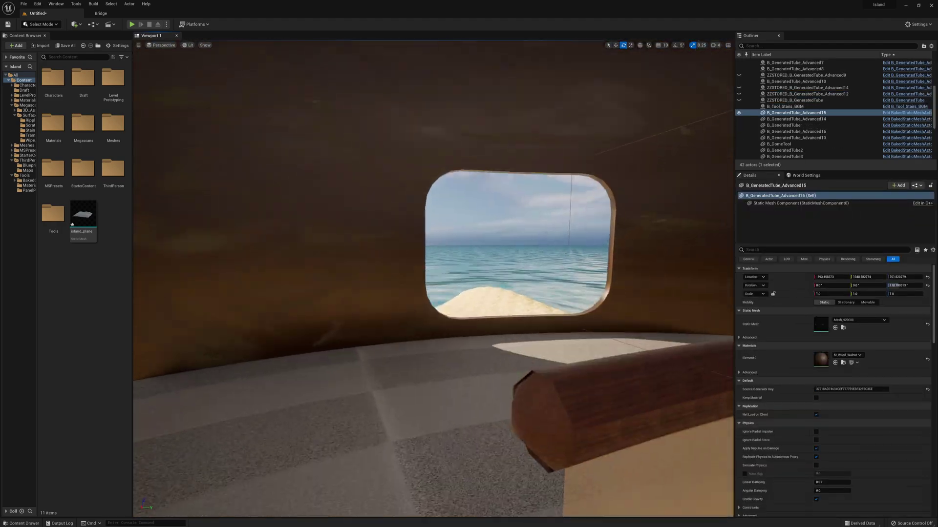
# Step: Swap the wooden handrail back to its editable generated mesh and bring up its shape settings
pyautogui.rightClick(629, 345)
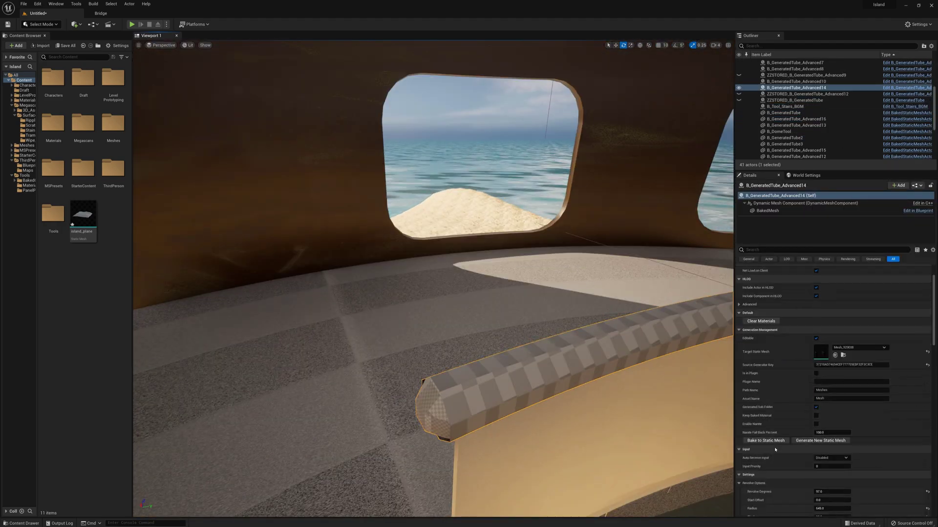
pyautogui.scroll(-10, 830, 366)
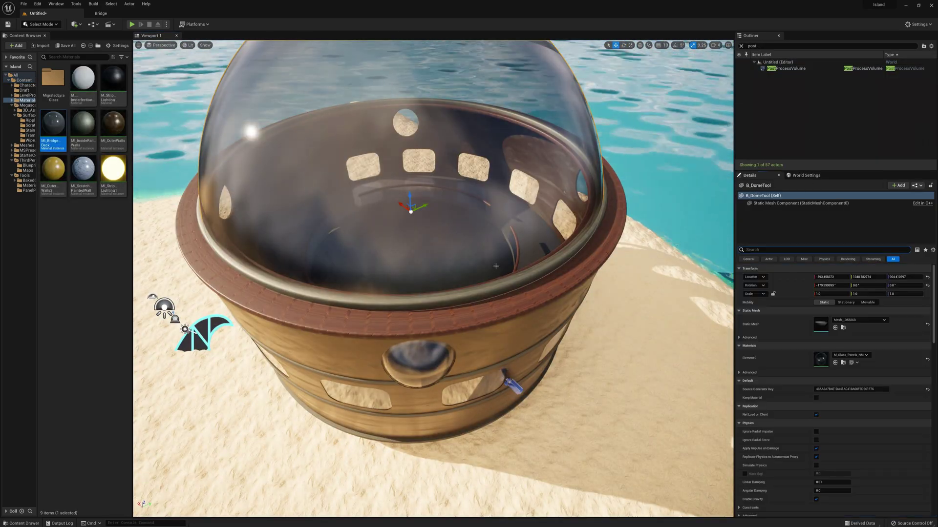
pyautogui.moveTo(496, 266); pyautogui.dragTo(495, 266, button='right')
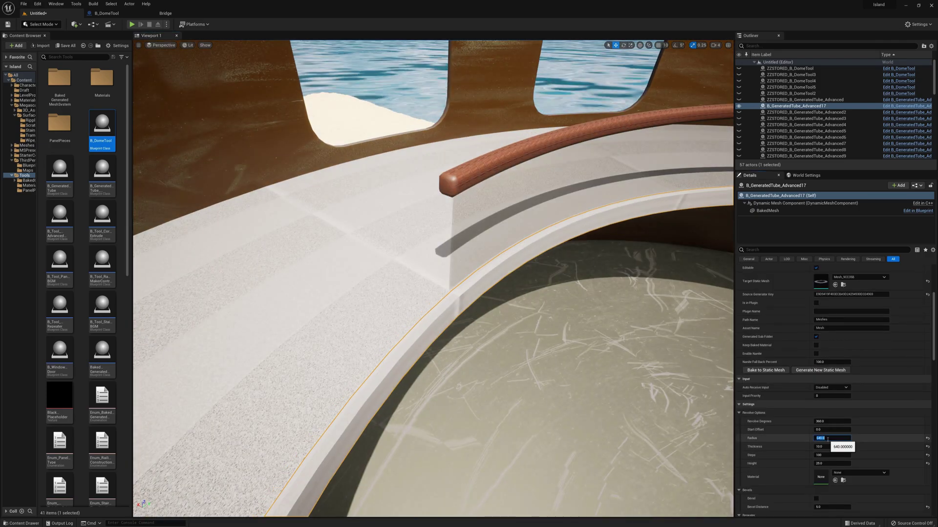
# Step: Shape the ring on the ledge's inner edge into a bevelled strip 5 thick and 15 high
pyautogui.write('15')
pyautogui.press('Return')
pyautogui.click(816, 499)
pyautogui.scroll(-1, 825, 488)
pyautogui.click(826, 477)
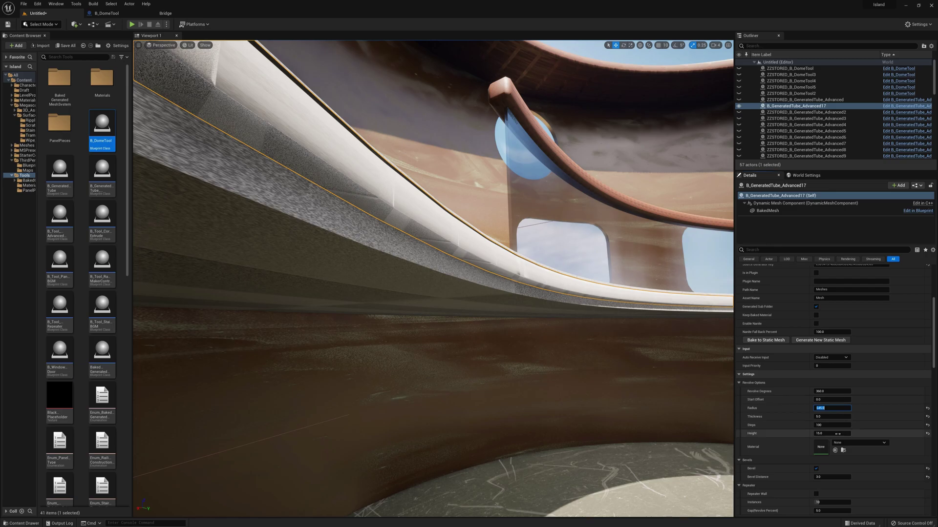
# Step: Repeat the ledge strip as 10 separated segments and apply the glowing yellow lighting material to them
pyautogui.click(816, 494)
pyautogui.scroll(-2, 825, 469)
pyautogui.click(832, 460)
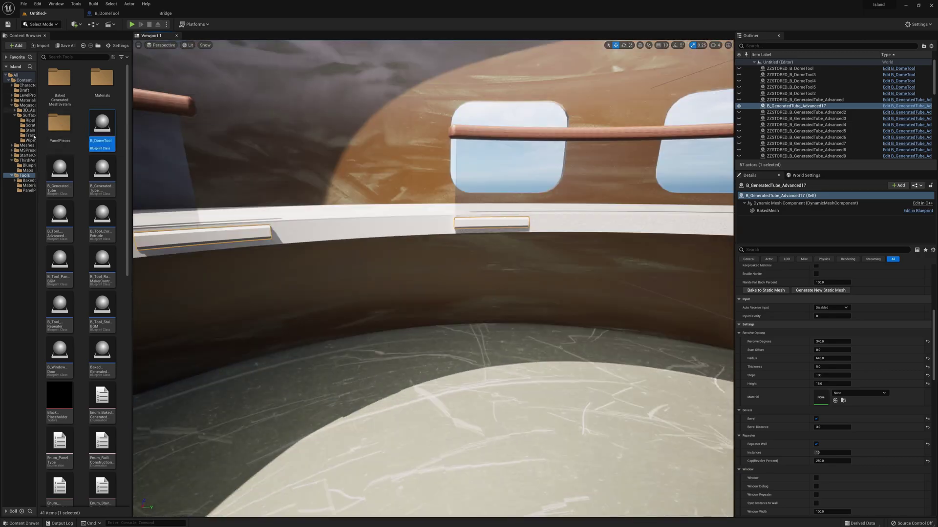
pyautogui.click(27, 100)
pyautogui.moveTo(113, 171); pyautogui.dragTo(242, 230)
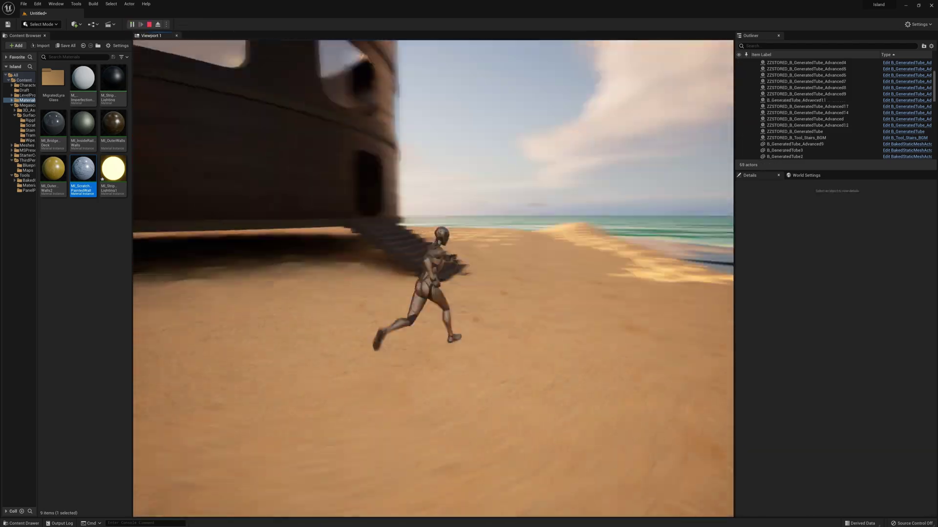
# Step: End the play test, adjust the lower wall's window height offset on its editable mesh, and bake it again
pyautogui.press('Escape')
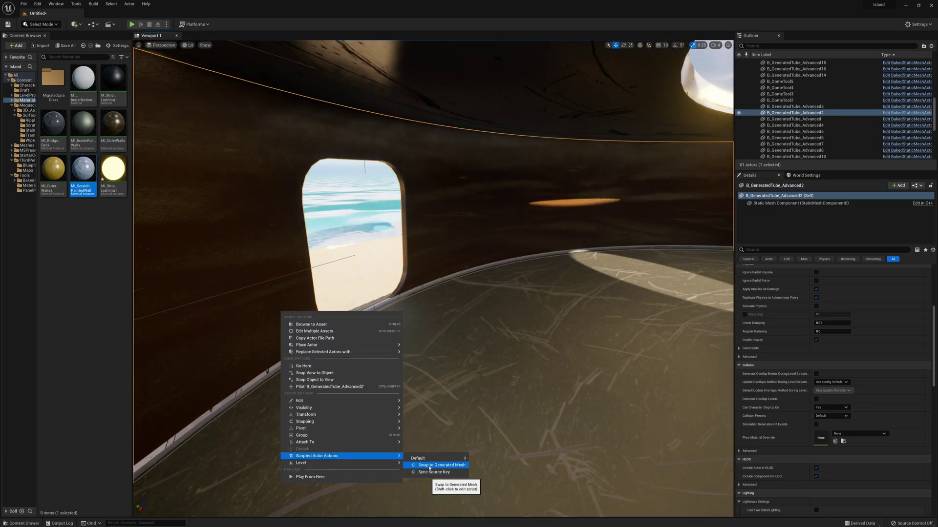
pyautogui.click(429, 468)
pyautogui.click(825, 429)
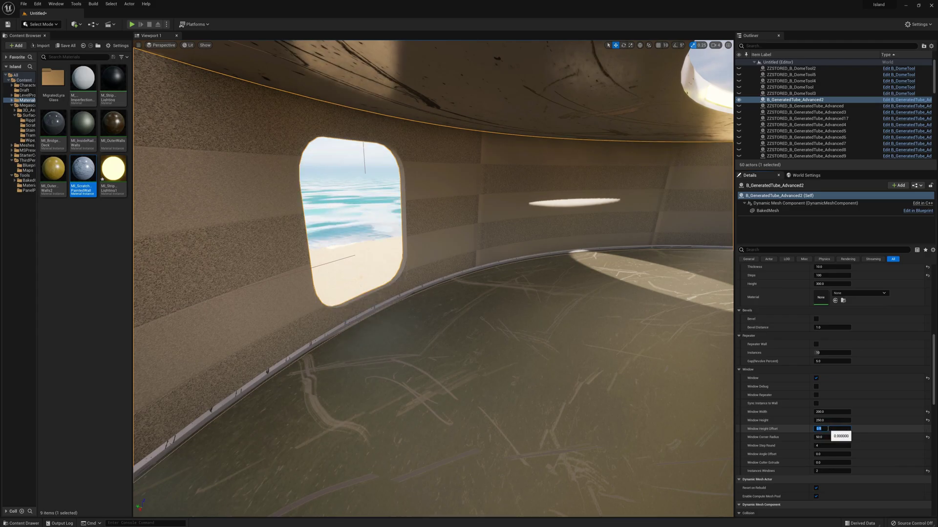
pyautogui.rightClick(433, 282)
pyautogui.click(584, 381)
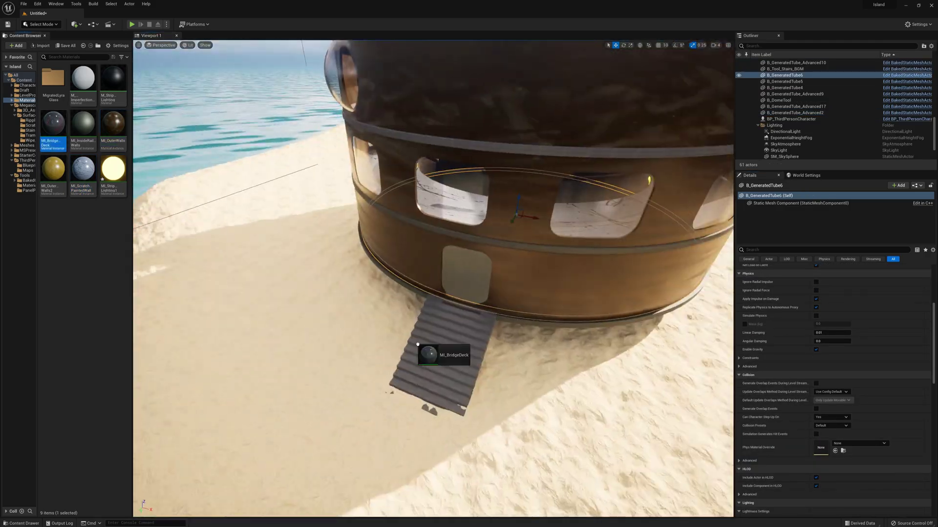
# Step: Apply MI_BridgeDeck to the entrance stairs and the interior staircase, and adjust the material's base roughness
pyautogui.moveTo(450, 356); pyautogui.dragTo(440, 293)
pyautogui.moveTo(202, 146); pyautogui.dragTo(203, 146, button='right')
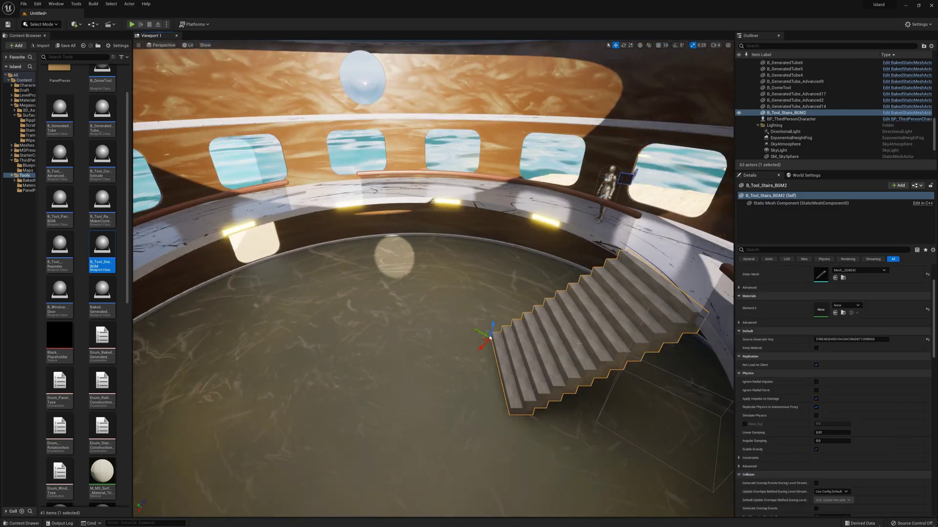
pyautogui.click(27, 100)
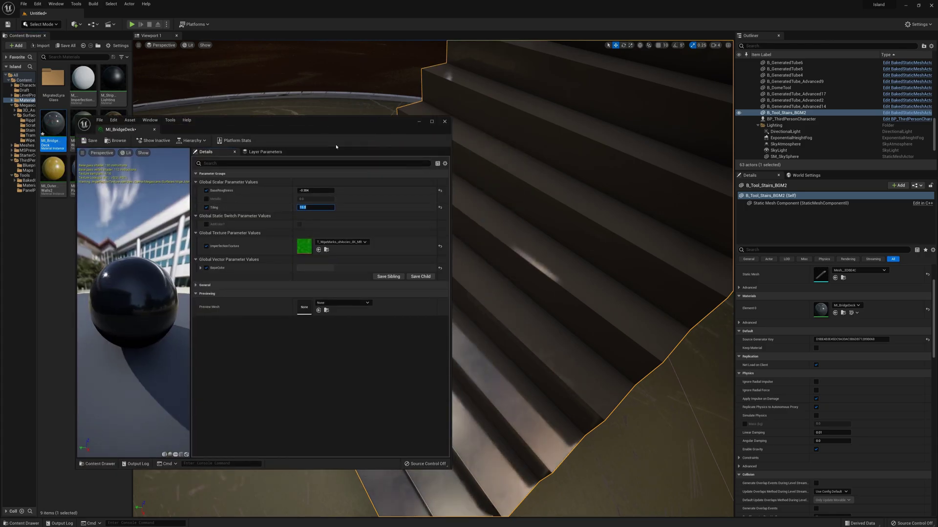
pyautogui.moveTo(315, 191); pyautogui.dragTo(323, 191)
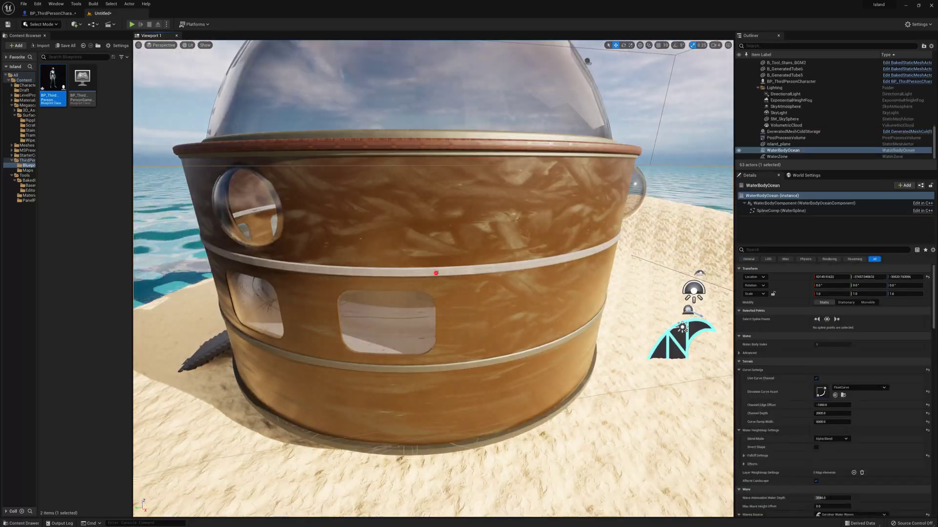
# Step: Switch to Modeling mode and regenerate the UVs of the painted trim band between the tower's window rows
pyautogui.click(41, 24)
pyautogui.click(44, 62)
pyautogui.click(11, 429)
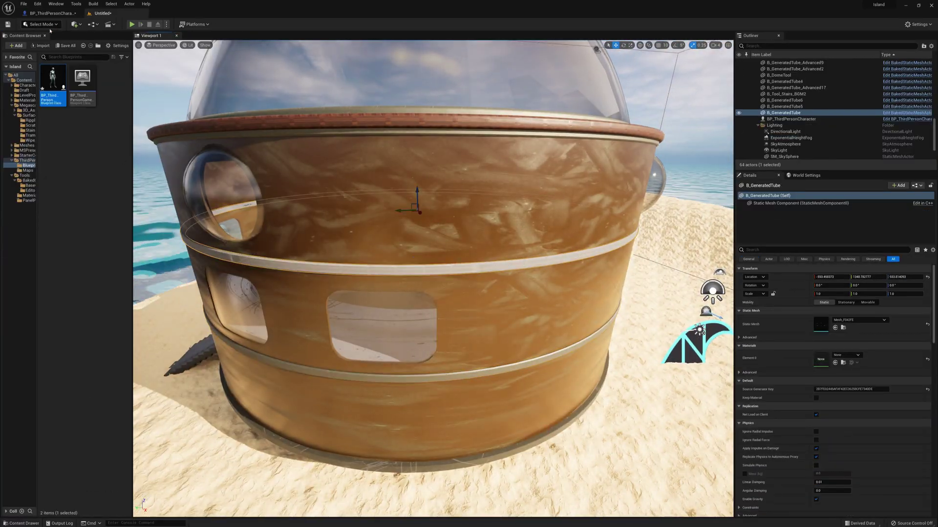
pyautogui.scroll(6, 413, 313)
pyautogui.hotkey('shift', '1')
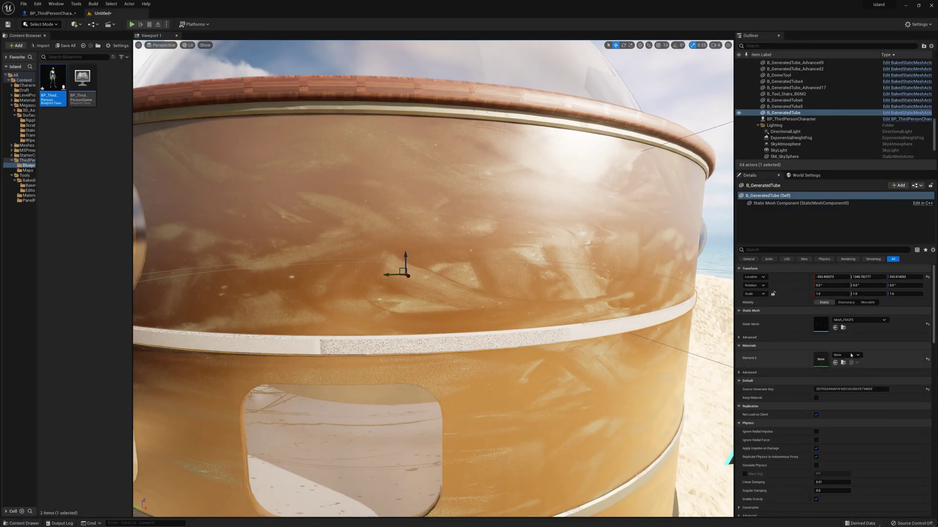
pyautogui.scroll(8, 344, 372)
pyautogui.hotkey('shift', '5')
pyautogui.click(353, 268)
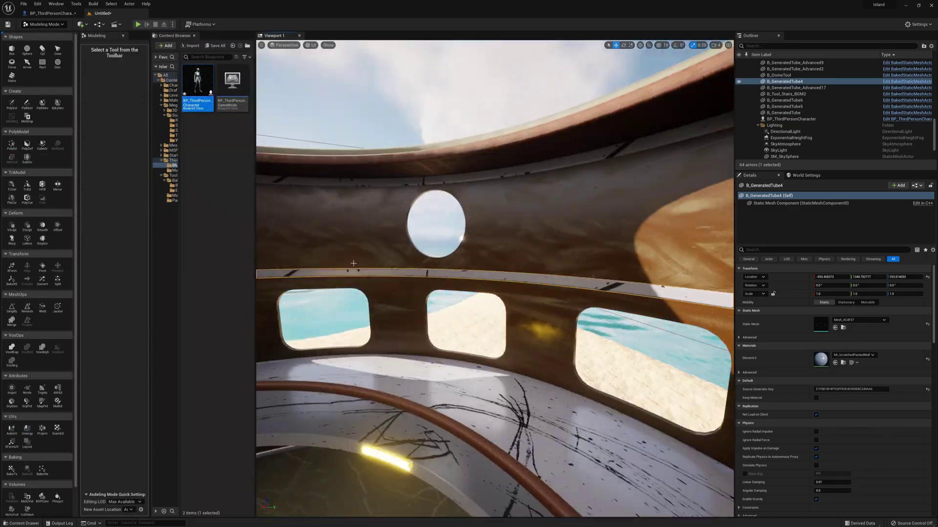
pyautogui.click(11, 429)
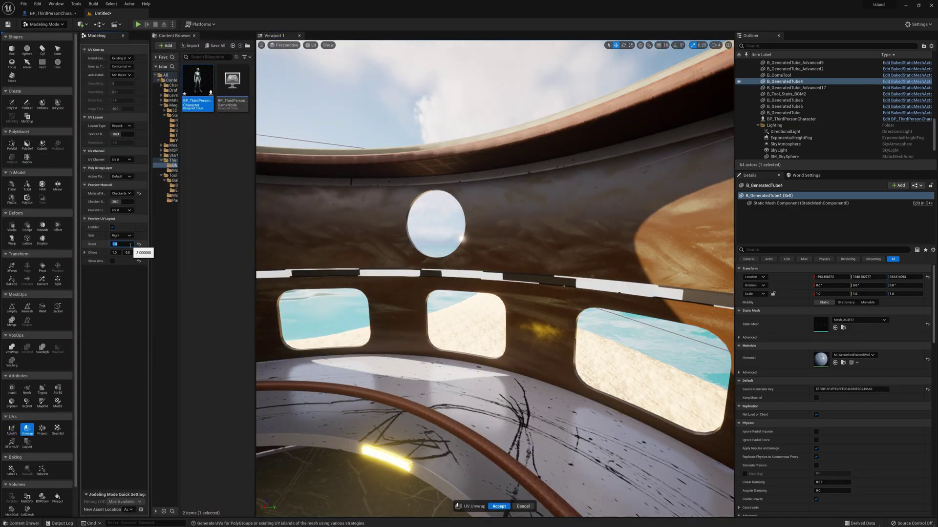
# Step: Return to Select mode and select the tower's trim bands together to reassign their material
pyautogui.click(44, 24)
pyautogui.click(39, 37)
pyautogui.keyDown('ctrl'); pyautogui.click(784, 100); pyautogui.keyUp('ctrl')
pyautogui.keyDown('ctrl'); pyautogui.click(784, 107); pyautogui.keyUp('ctrl')
pyautogui.click(858, 299)
# Step: Adjust the added colour intensity and open the base colour of the MI_ScratchedPaintedWall material
pyautogui.click(317, 191)
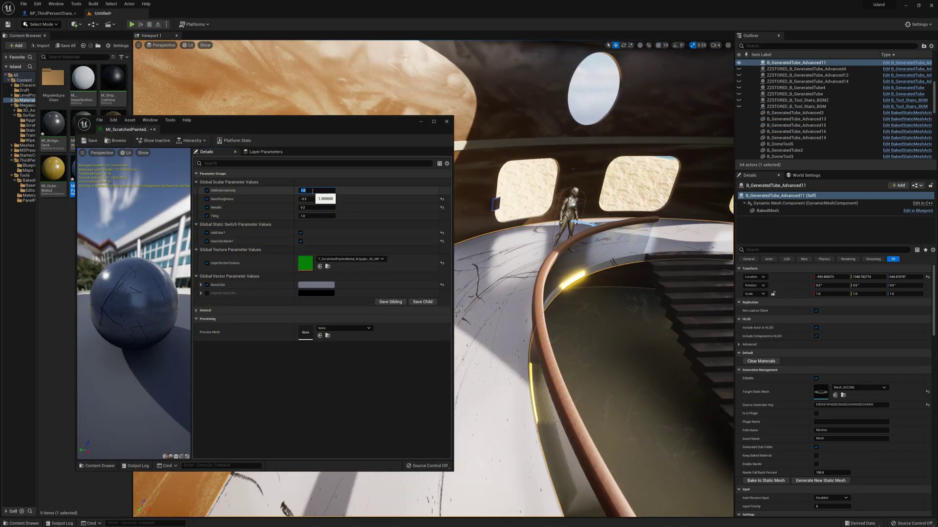
pyautogui.click(200, 285)
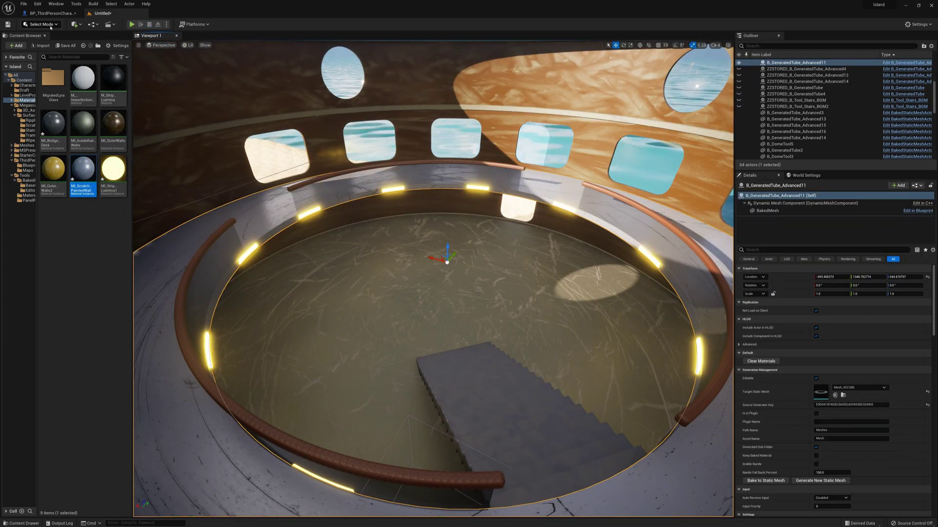
# Step: Place a B_GeneratedTube on the tower floor as a solid disc with radius 0, thickness 100 and height 10
pyautogui.click(23, 80)
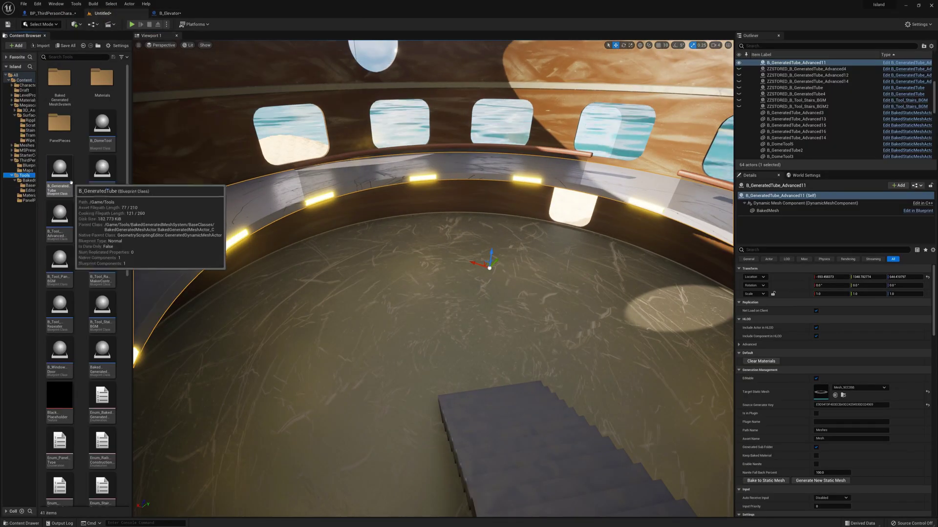
pyautogui.moveTo(59, 171); pyautogui.dragTo(460, 293)
pyautogui.click(829, 429)
pyautogui.write('10')
pyautogui.press('Return')
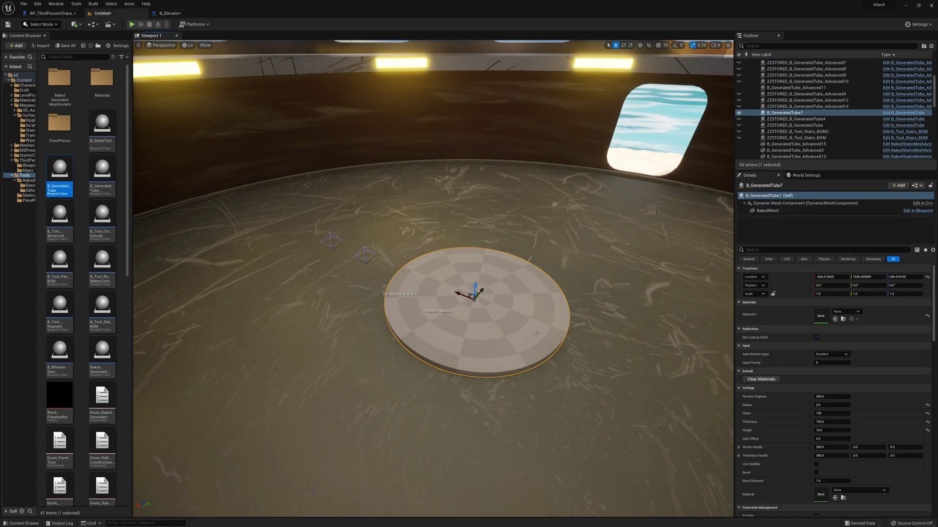
# Step: Add ring-shaped copies around the floor disc and set the outer ring's radius to 150
pyautogui.write('150')
pyautogui.press('Tab')
pyautogui.press('Tab')
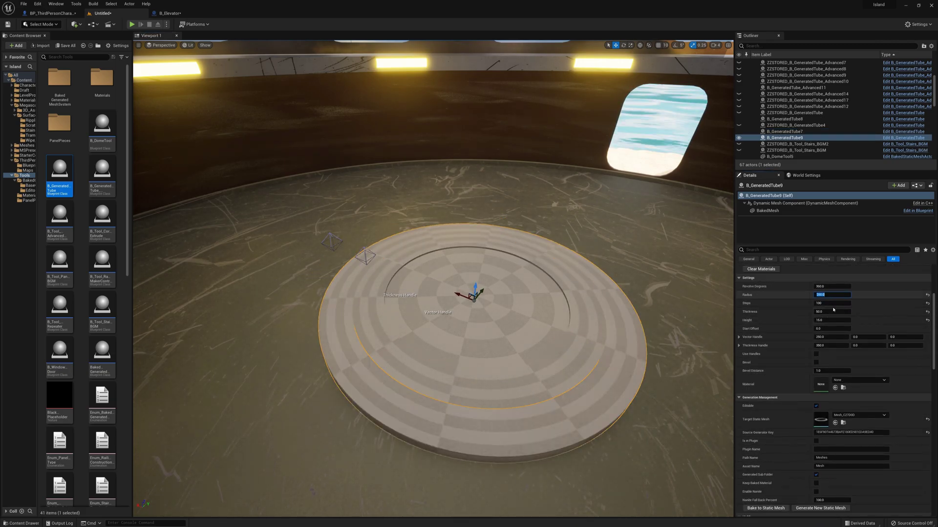
pyautogui.click(830, 295)
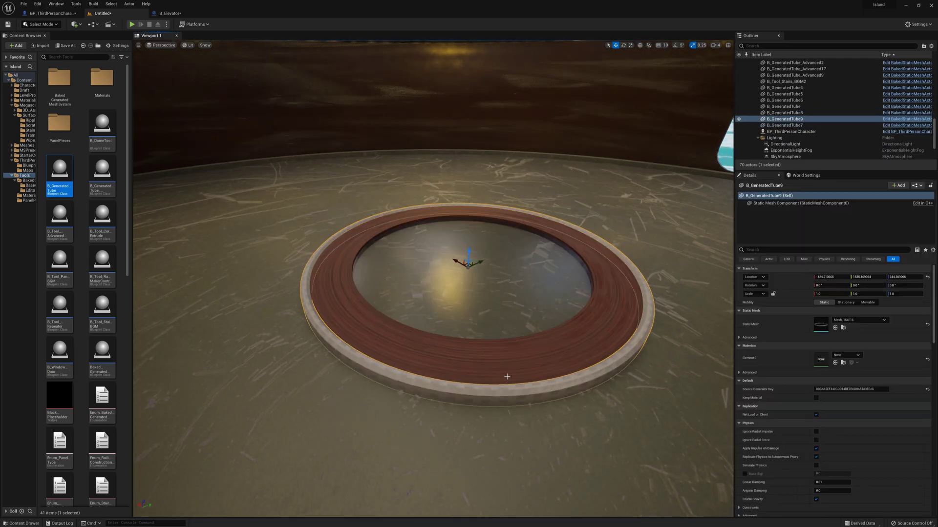
# Step: Apply MI_GlassA_1 to the floor platform's centre disc and assign a material to its outer rim
pyautogui.click(847, 355)
pyautogui.click(801, 430)
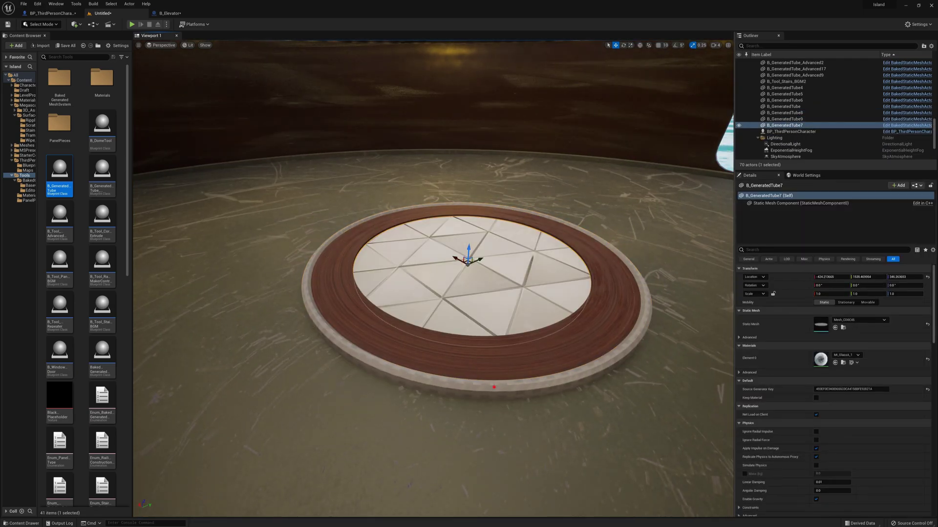
pyautogui.click(848, 355)
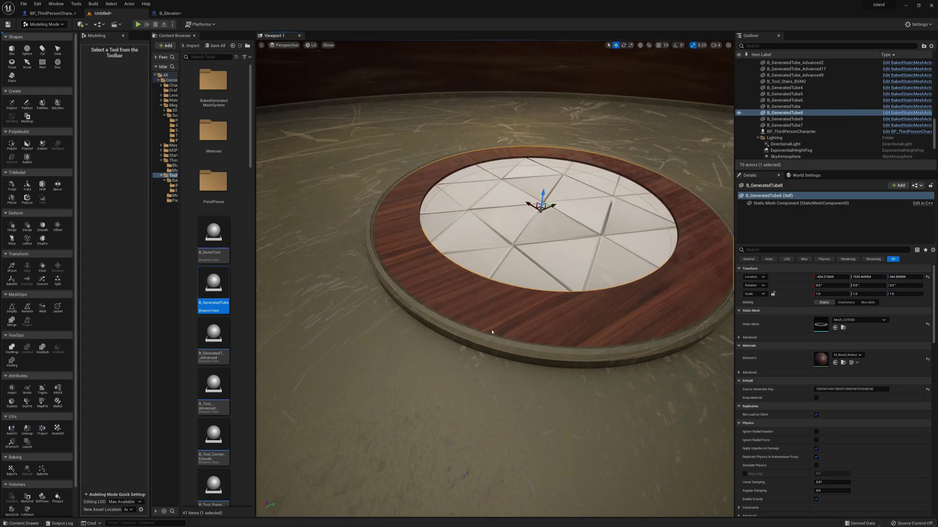
# Step: Undo the automatic UVs on the platform's wooden ring and use projected UVs instead
pyautogui.click(11, 430)
pyautogui.hotkey('ctrl', 'z')
pyautogui.click(42, 428)
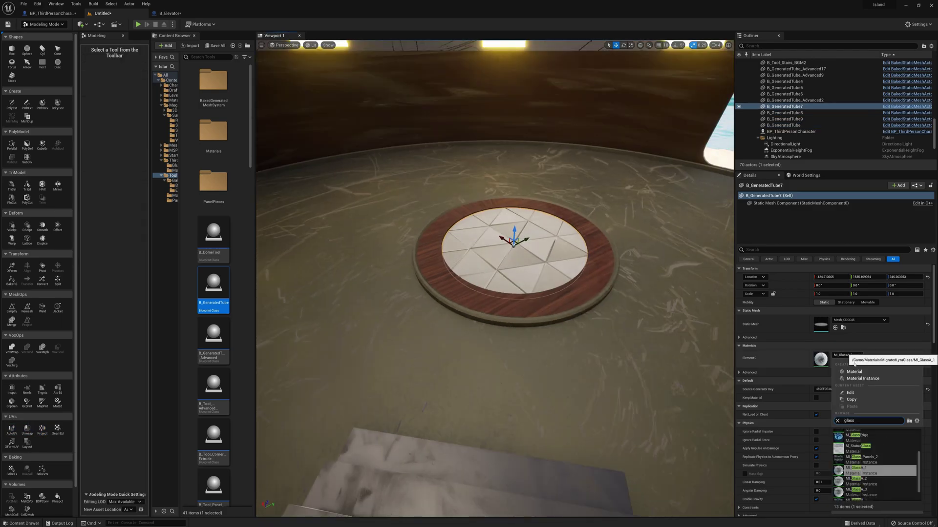
# Step: Apply a glass material to the platform's centre disc and adjust the height of the thin trim ring around it
pyautogui.click(859, 476)
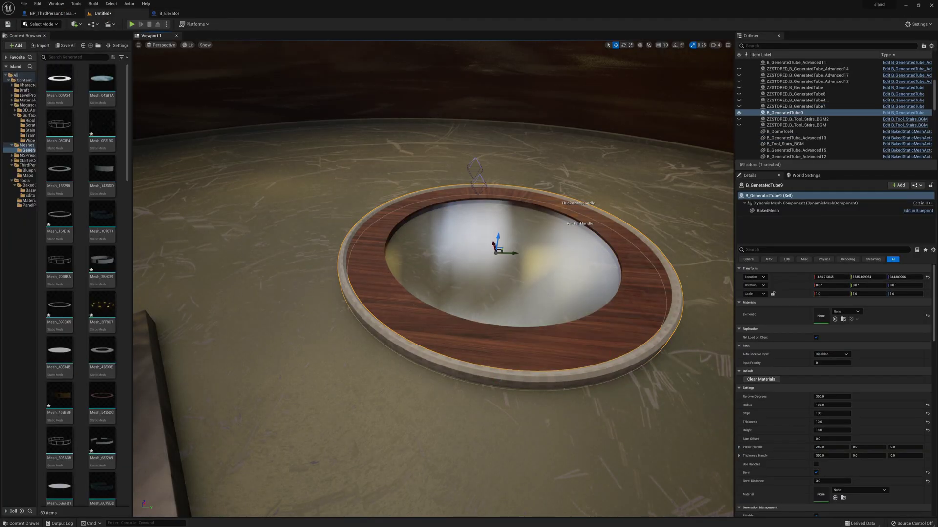
pyautogui.click(832, 430)
pyautogui.write('16')
pyautogui.press('Return')
pyautogui.scroll(-3, 828, 469)
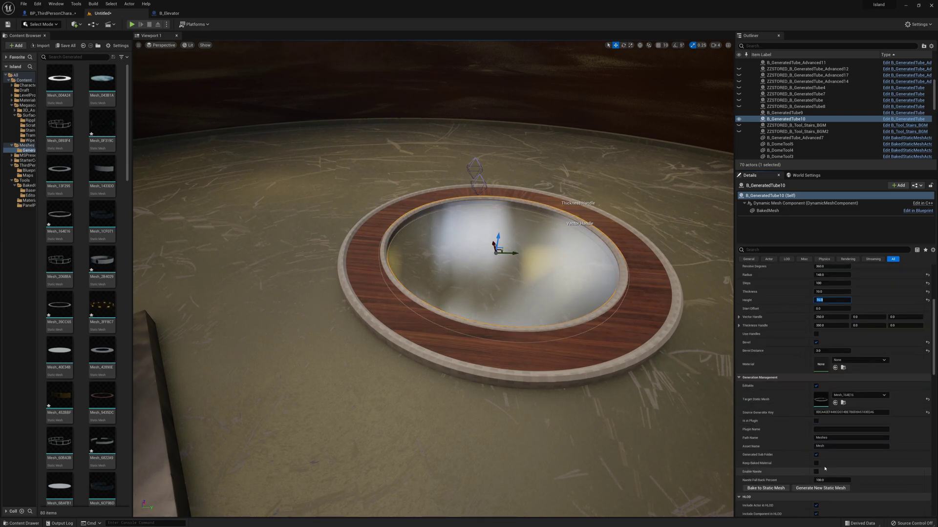
pyautogui.rightClick(618, 194)
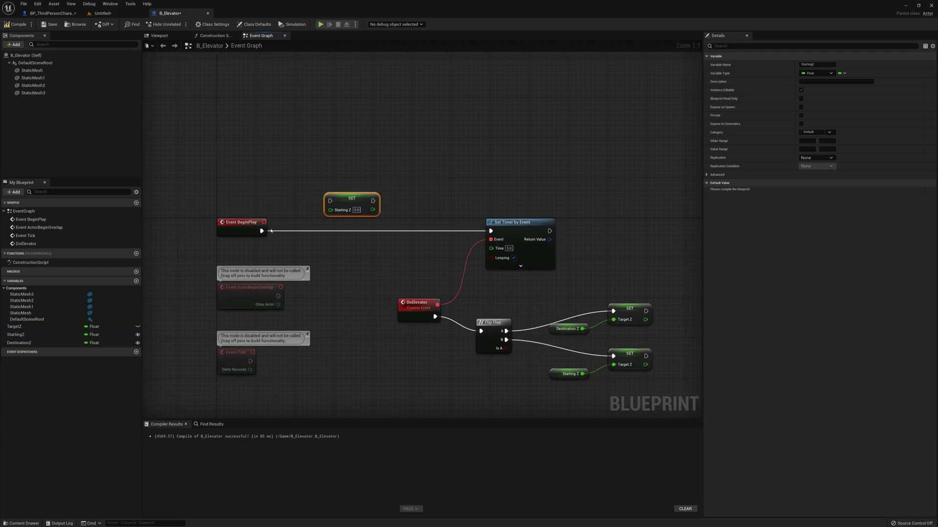
# Step: Add Get Actor Location nodes to B_Elevator's event graph for Starting Z and the tick movement, and save the blueprint
pyautogui.rightClick(283, 188)
pyautogui.write('get aco')
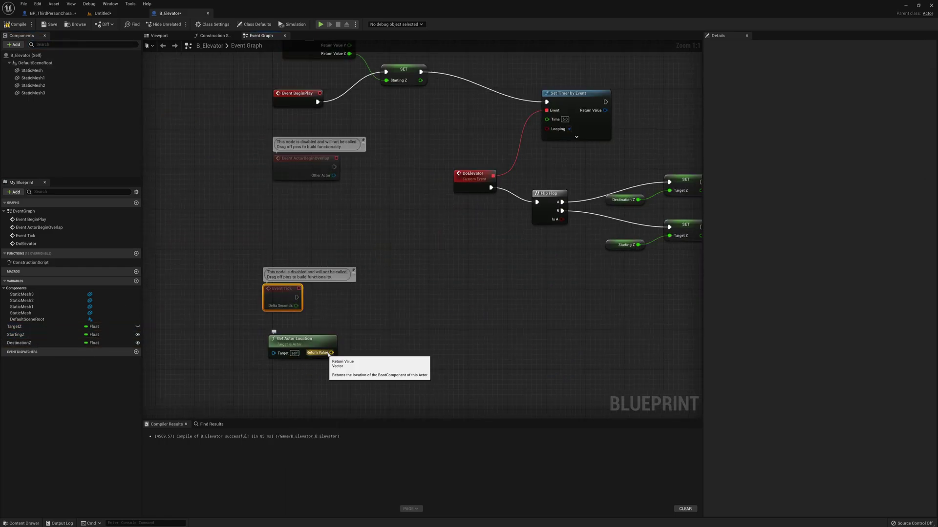
pyautogui.moveTo(331, 352); pyautogui.dragTo(378, 342)
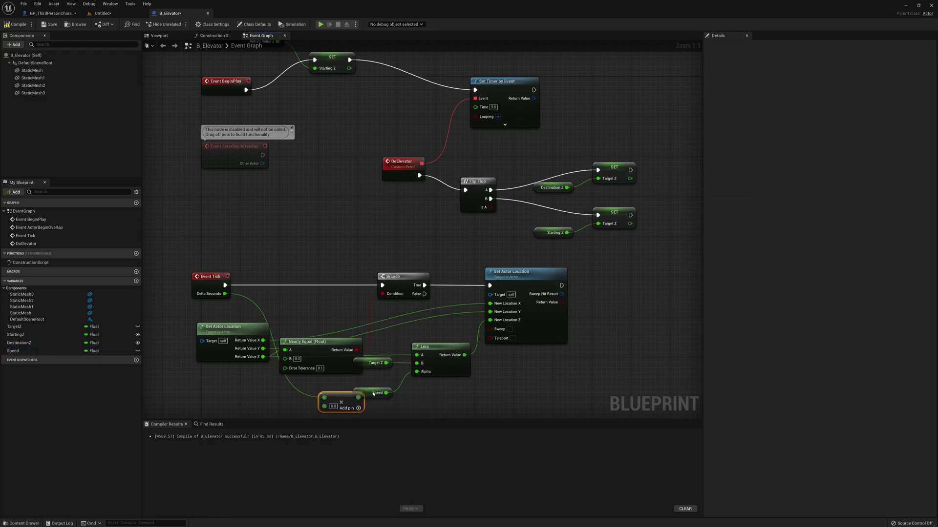
pyautogui.click(51, 24)
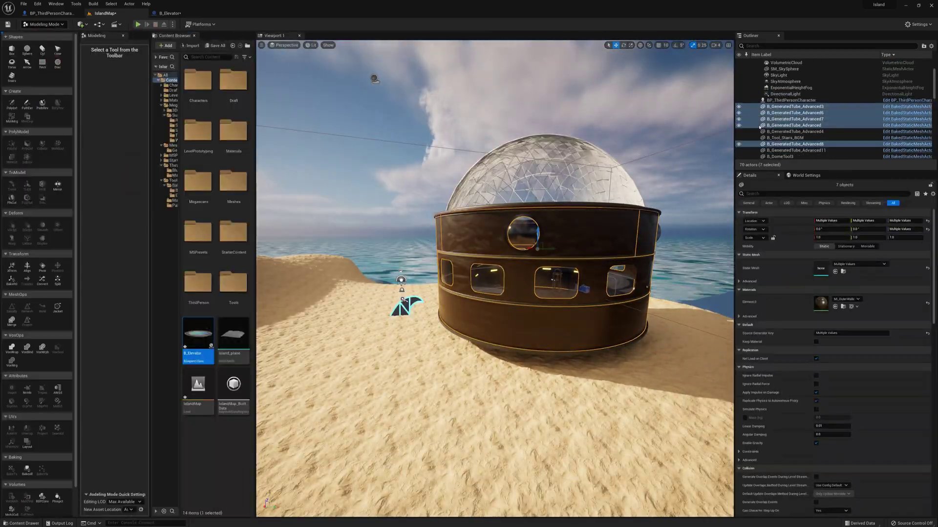
# Step: Merge the seven selected tower wall tubes into a single new mesh named Building_Shell
pyautogui.click(11, 117)
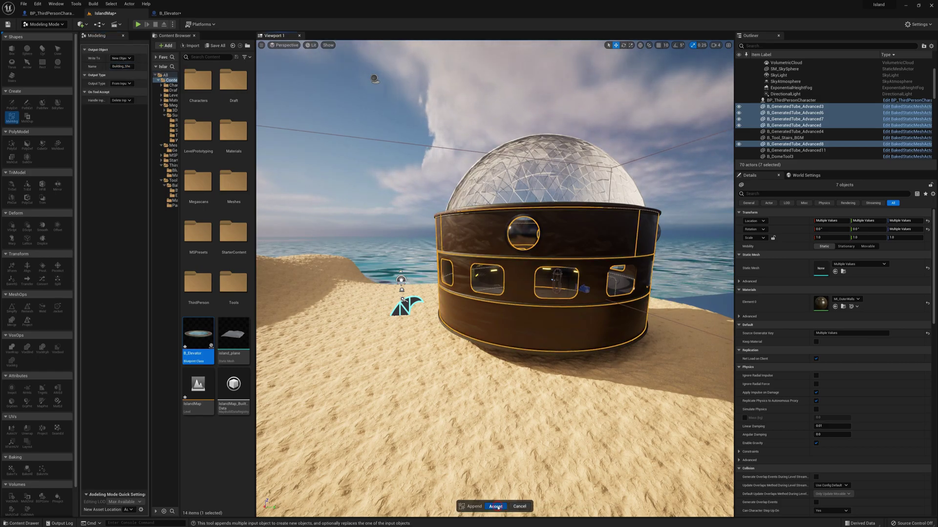
pyautogui.click(496, 507)
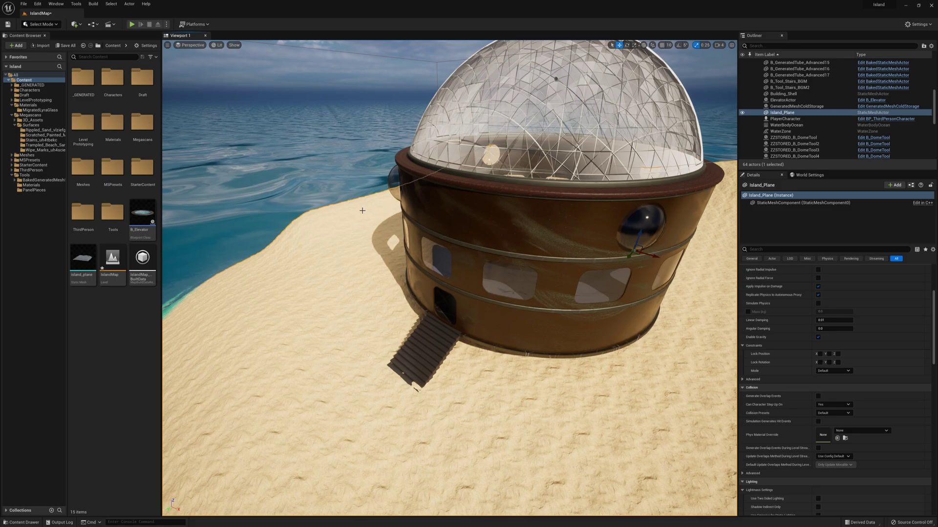
# Step: Examine the merged Building_Shell, the baked static mesh actors, their ZZSTORED tool actors and the area beneath the island
pyautogui.click(431, 221)
pyautogui.press('f')
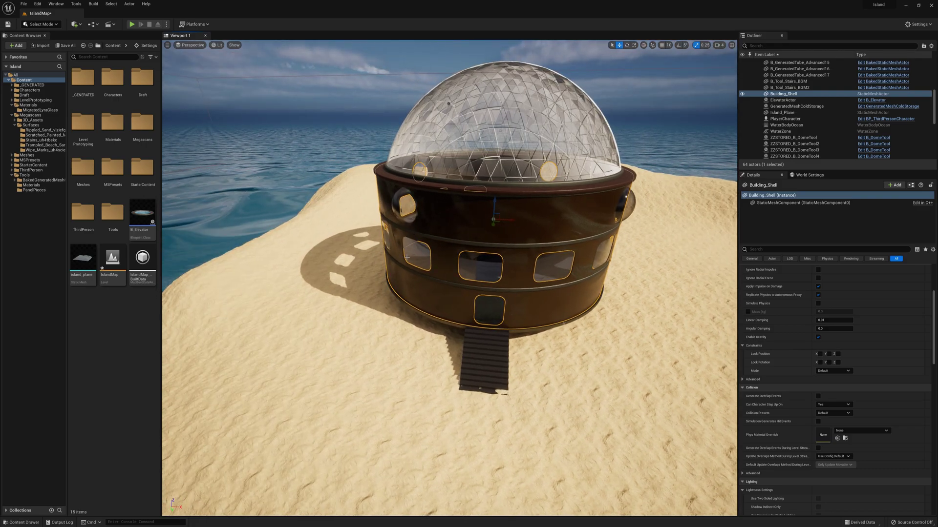
pyautogui.click(597, 333)
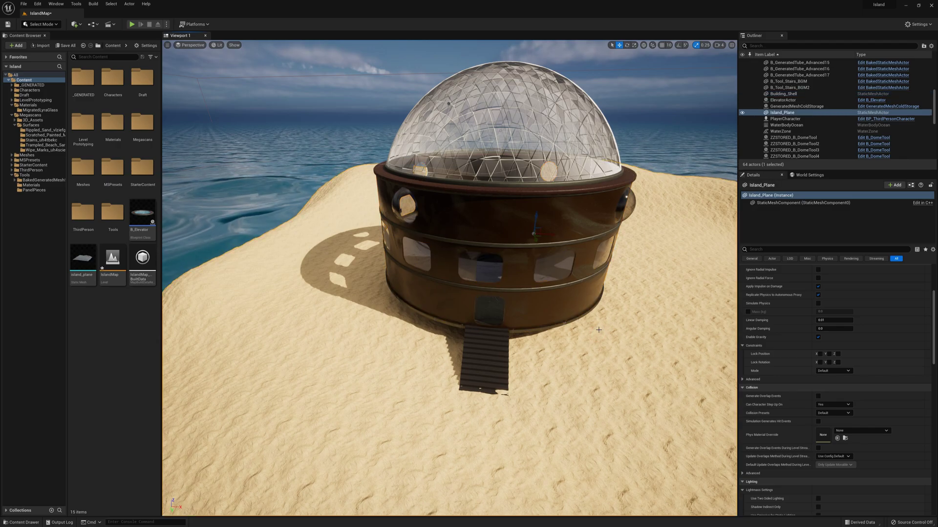
pyautogui.scroll(8, 821, 108)
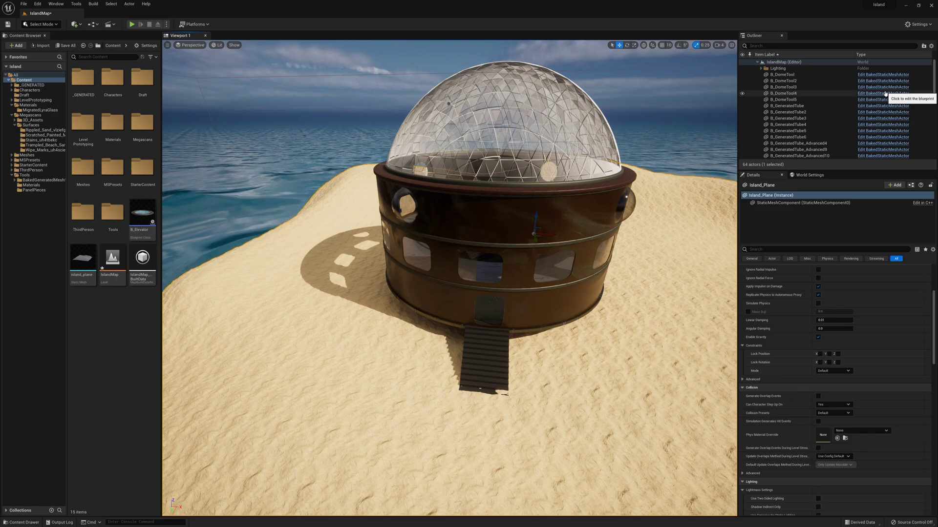
pyautogui.click(783, 94)
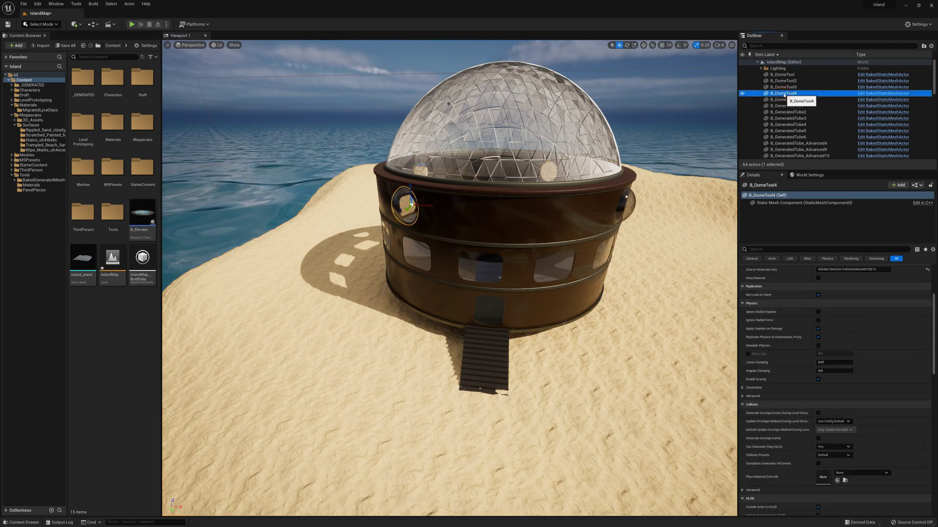
pyautogui.scroll(2, 805, 336)
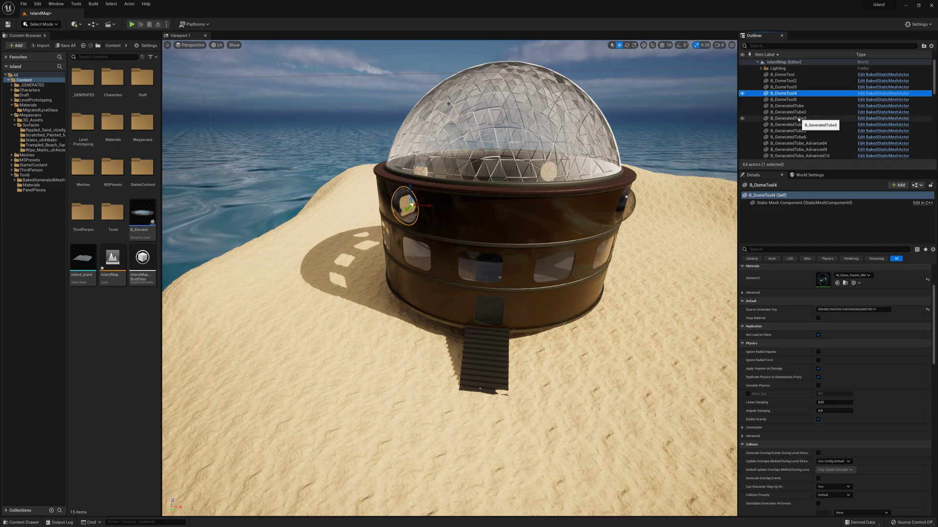
pyautogui.scroll(-10, 801, 119)
pyautogui.scroll(2, 788, 115)
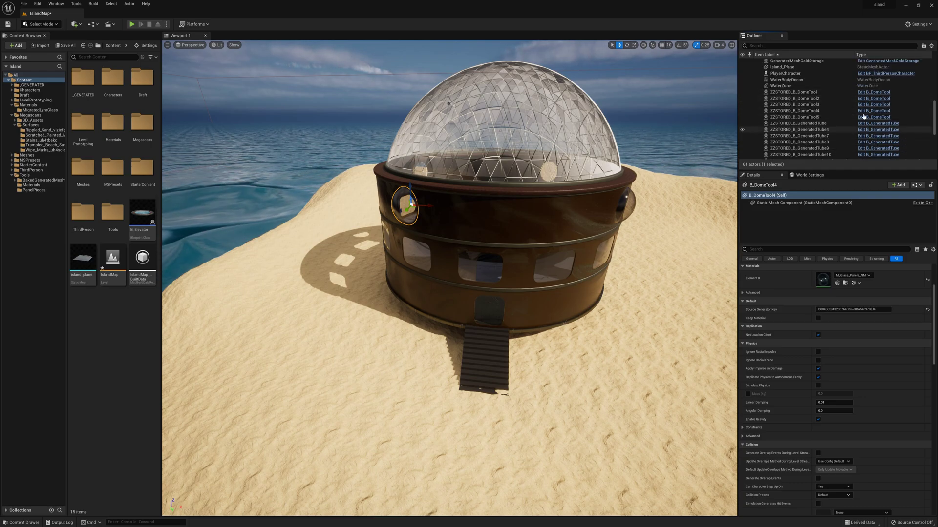
pyautogui.scroll(-6, 817, 129)
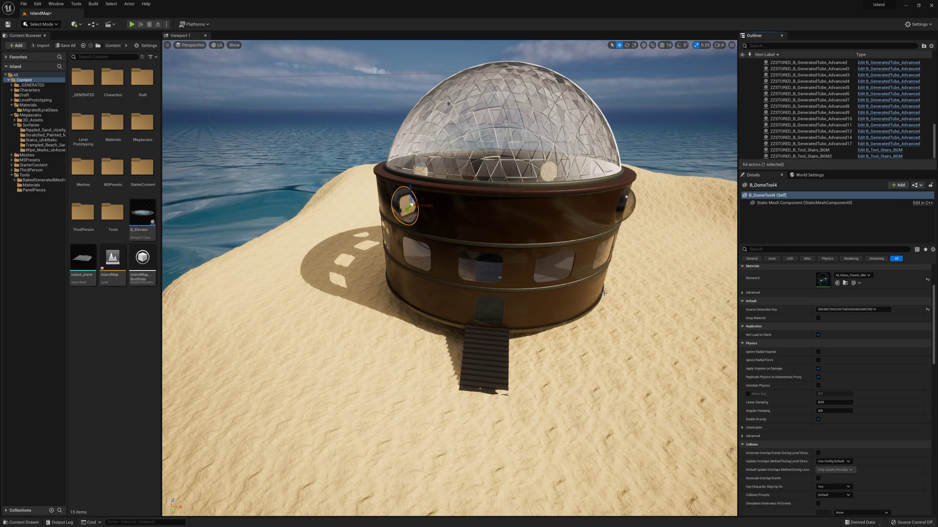
pyautogui.moveTo(602, 336); pyautogui.dragTo(603, 405, button='right')
pyautogui.press('f')
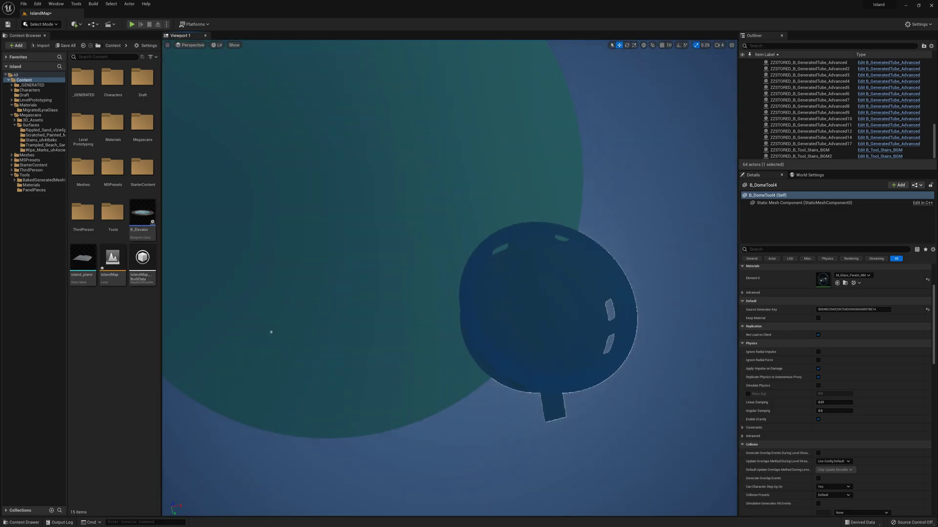
pyautogui.keyDown('alt'); pyautogui.moveTo(324, 223); pyautogui.dragTo(391, 171); pyautogui.keyUp('alt')
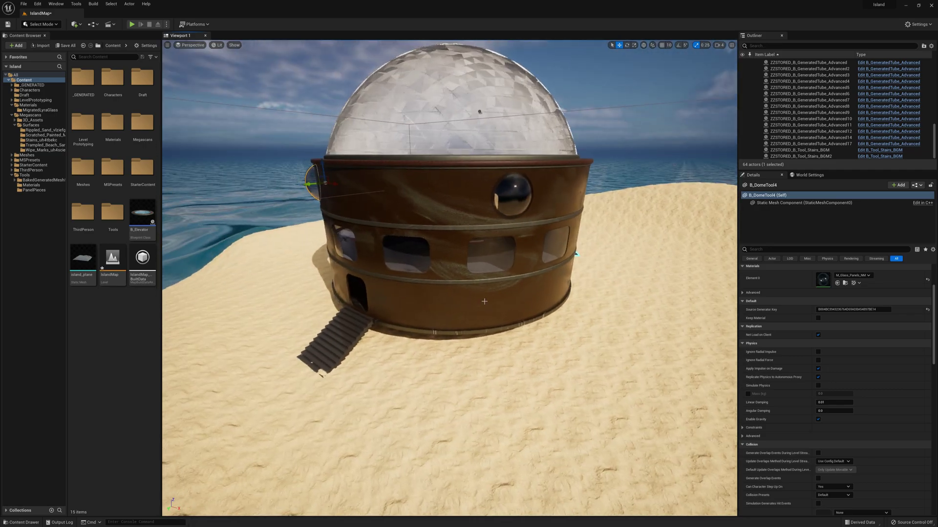
# Step: Swap the entrance stairs B_Tool_Stairs_BGM to their editable generated mesh and undo the swap
pyautogui.click(430, 283)
pyautogui.keyDown('alt'); pyautogui.moveTo(430, 283); pyautogui.dragTo(454, 317); pyautogui.keyUp('alt')
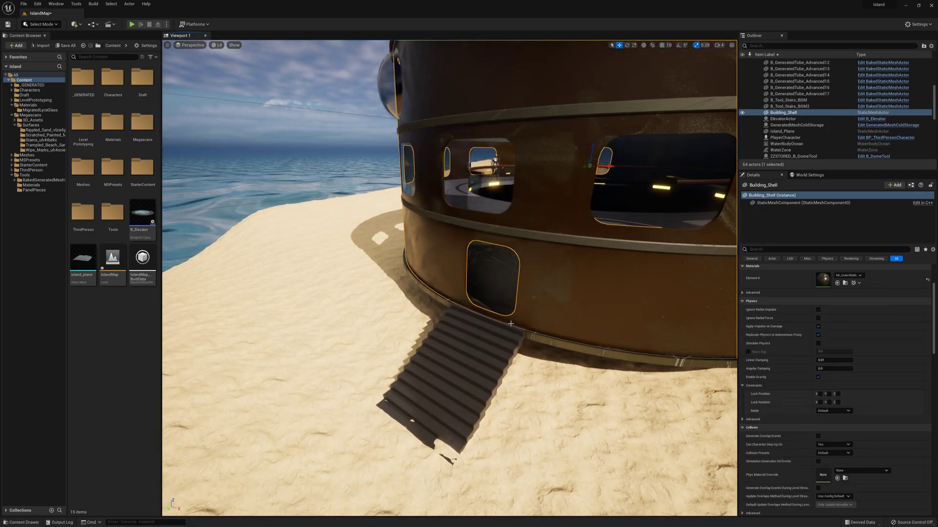
pyautogui.click(483, 363)
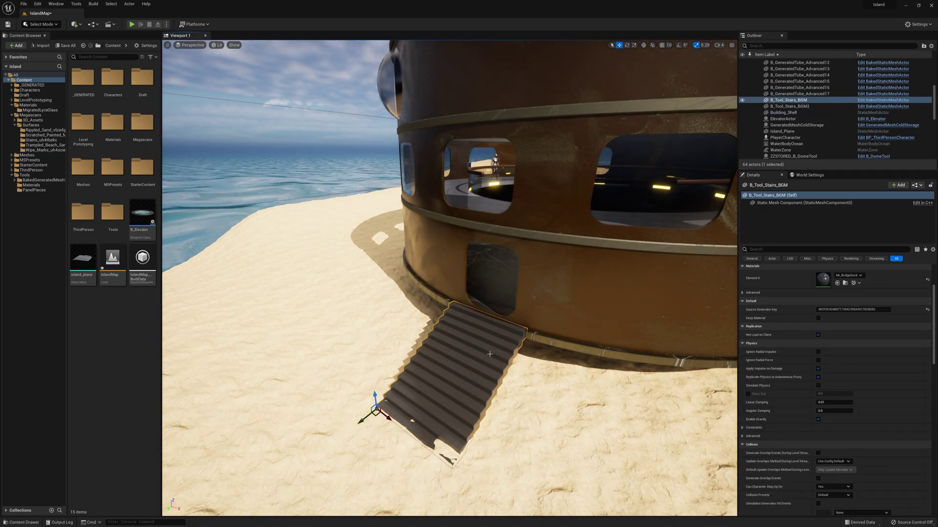
pyautogui.keyDown('alt'); pyautogui.moveTo(483, 363); pyautogui.dragTo(456, 334); pyautogui.keyUp('alt')
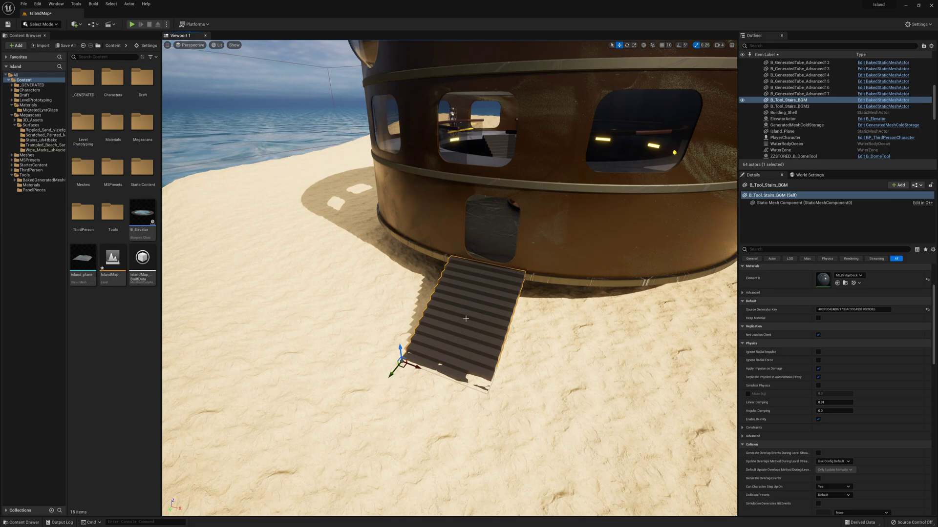
pyautogui.rightClick(460, 321)
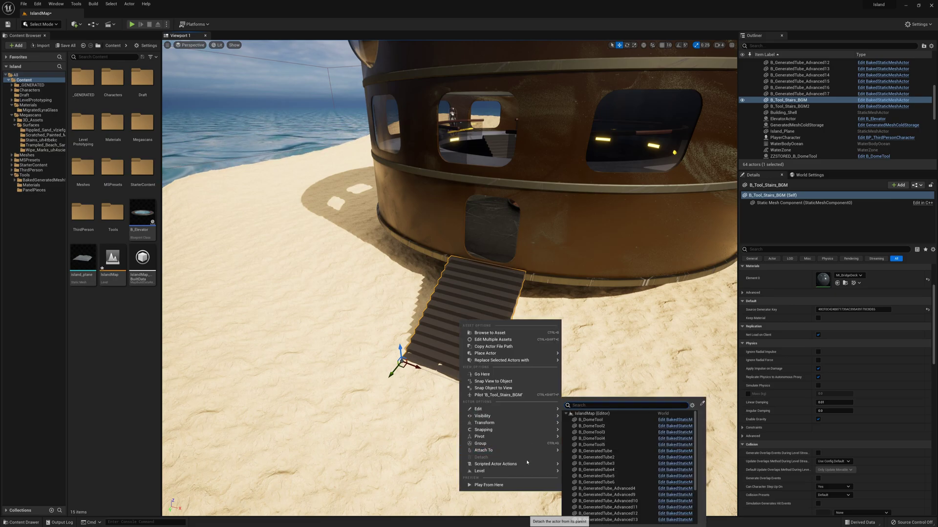
pyautogui.moveTo(540, 467)
pyautogui.click(599, 473)
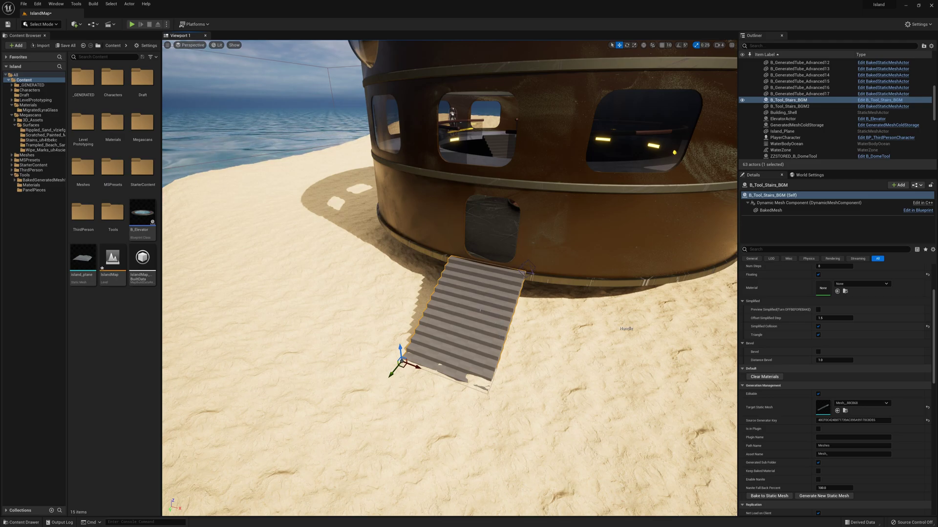
pyautogui.hotkey('ctrl', 'z')
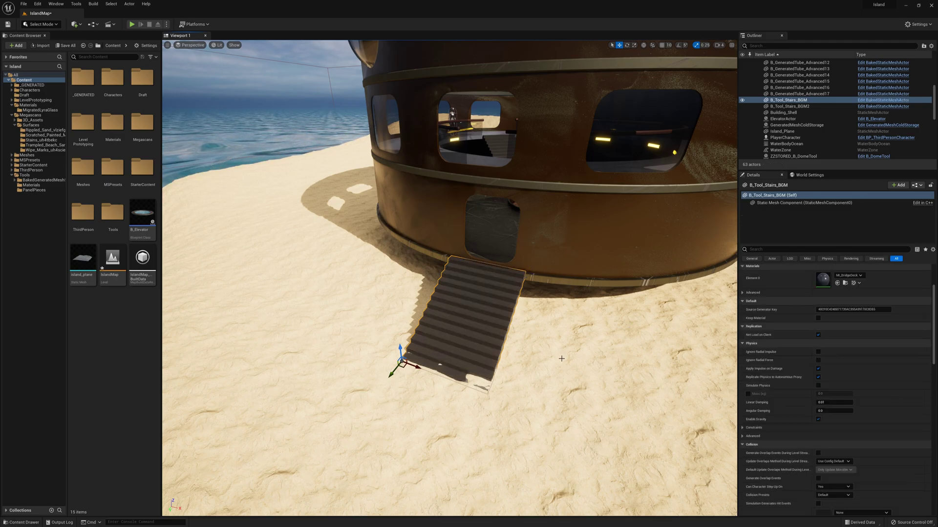
# Step: Duplicate the curved interior ledge and raise the copy to just above the row of windows
pyautogui.moveTo(554, 335)
pyautogui.mouseDown(button='right')
pyautogui.moveTo(542, 303)
pyautogui.moveTo(527, 303)
pyautogui.moveTo(527, 273)
pyautogui.moveTo(554, 322)
pyautogui.mouseUp(button='right')
pyautogui.press('w')
pyautogui.press('s')
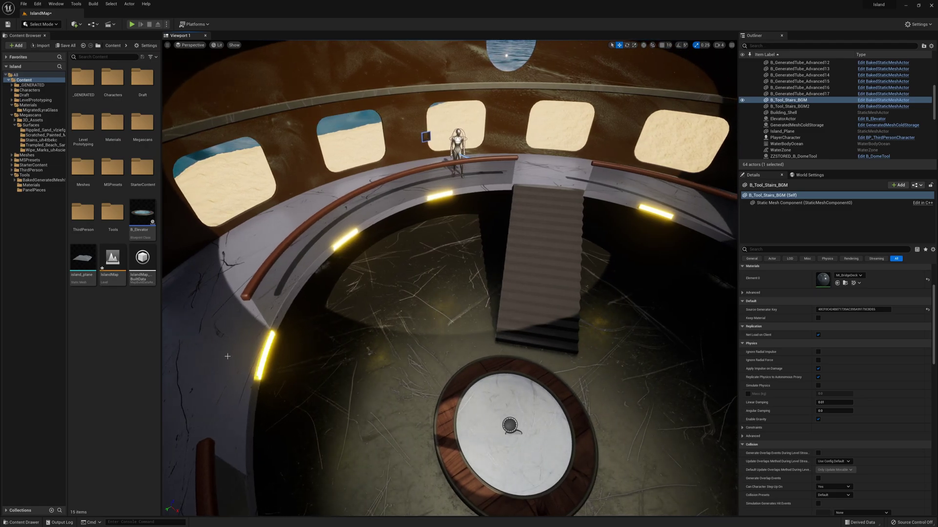
pyautogui.click(602, 190)
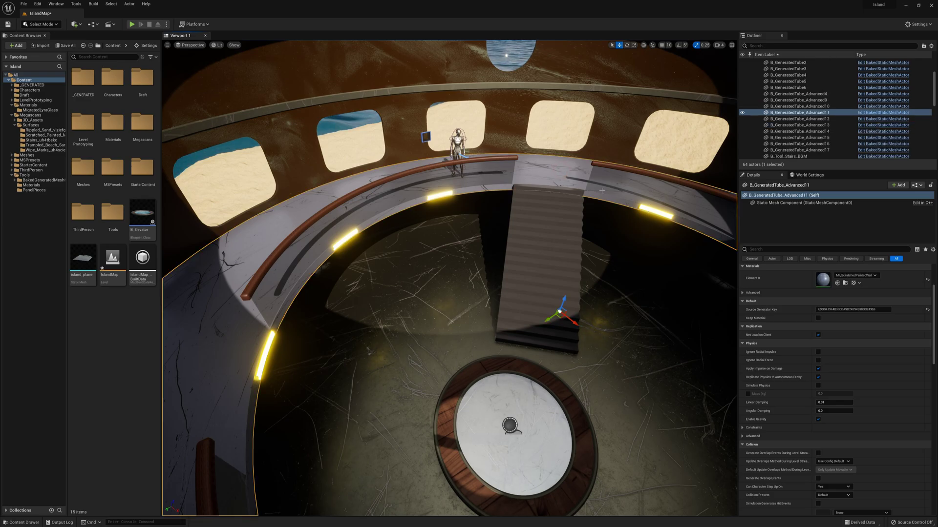
pyautogui.click(572, 264)
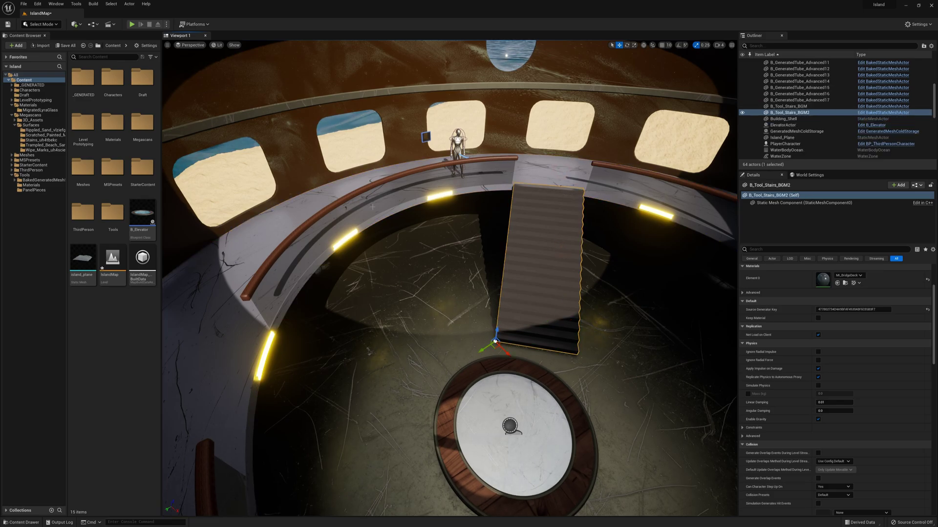
pyautogui.click(230, 342)
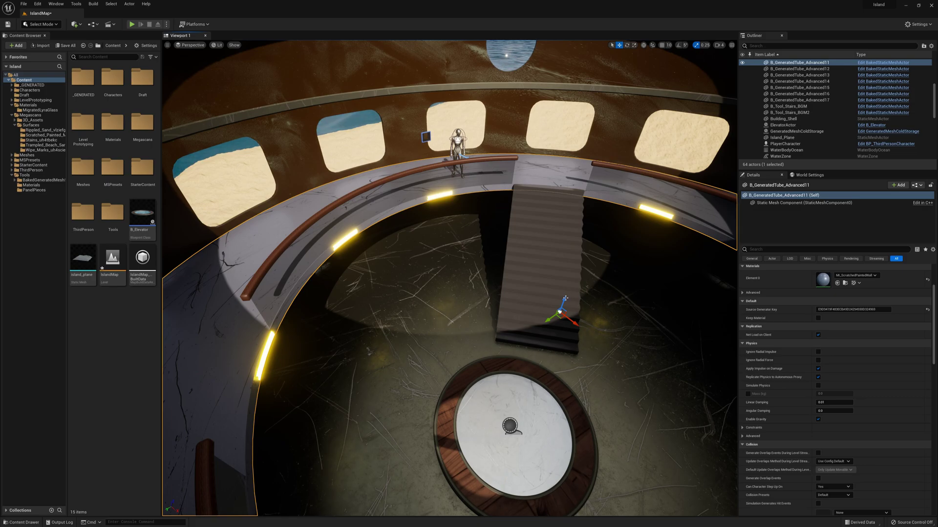
pyautogui.keyDown('alt'); pyautogui.moveTo(565, 299); pyautogui.dragTo(574, 167); pyautogui.keyUp('alt')
pyautogui.click(564, 205)
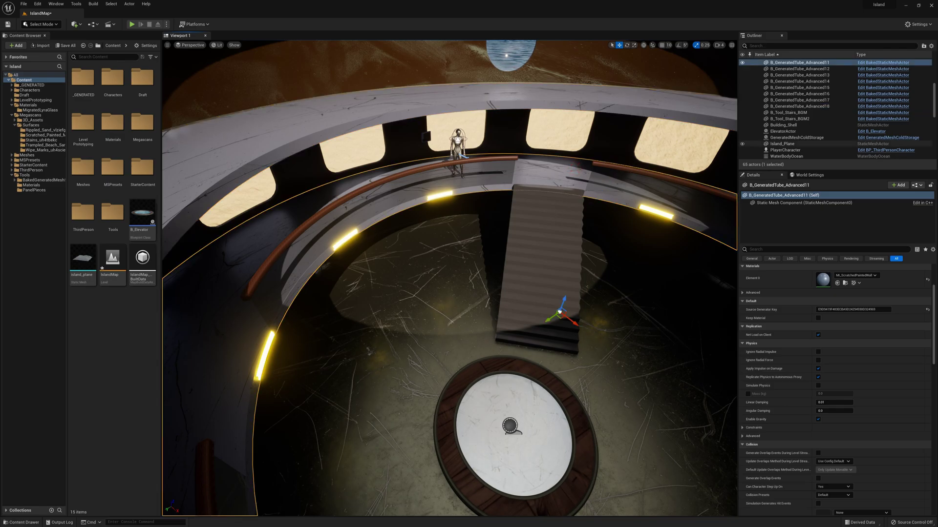
# Step: Check the scripted actions of the raised ledge copy and delete that copy
pyautogui.rightClick(557, 99)
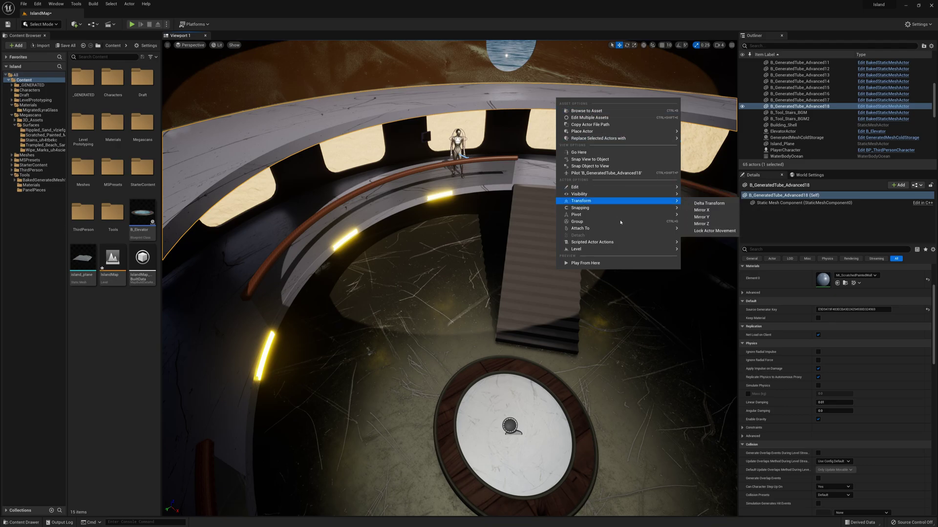
pyautogui.moveTo(610, 242)
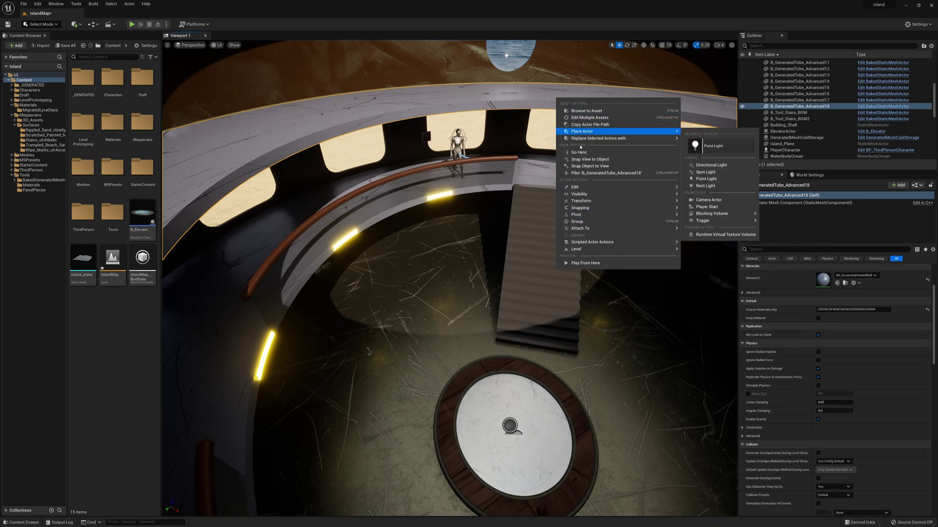
pyautogui.click(506, 143)
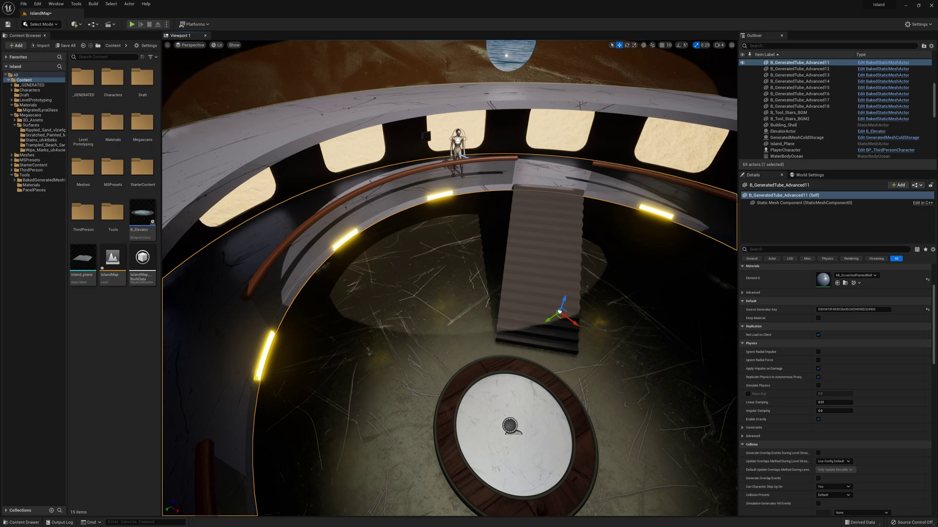
pyautogui.hotkey('ctrl', 'z')
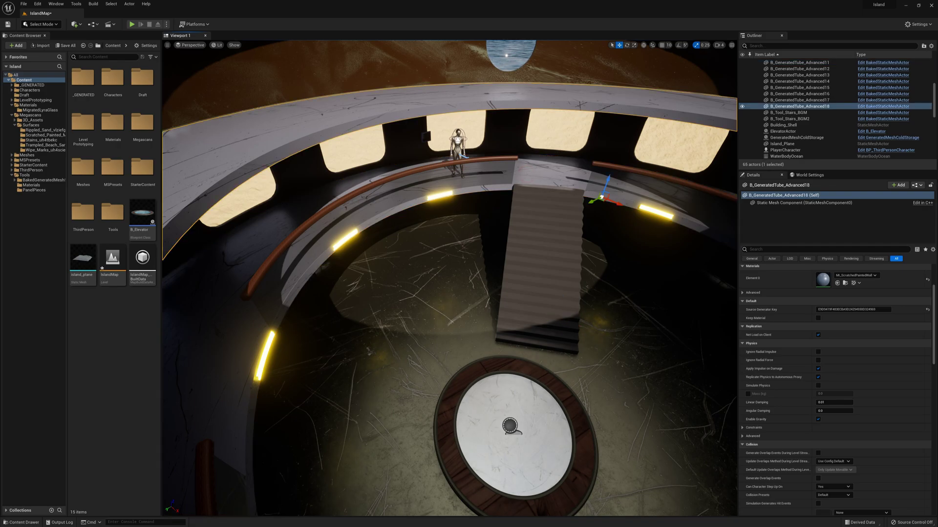
pyautogui.press('Delete')
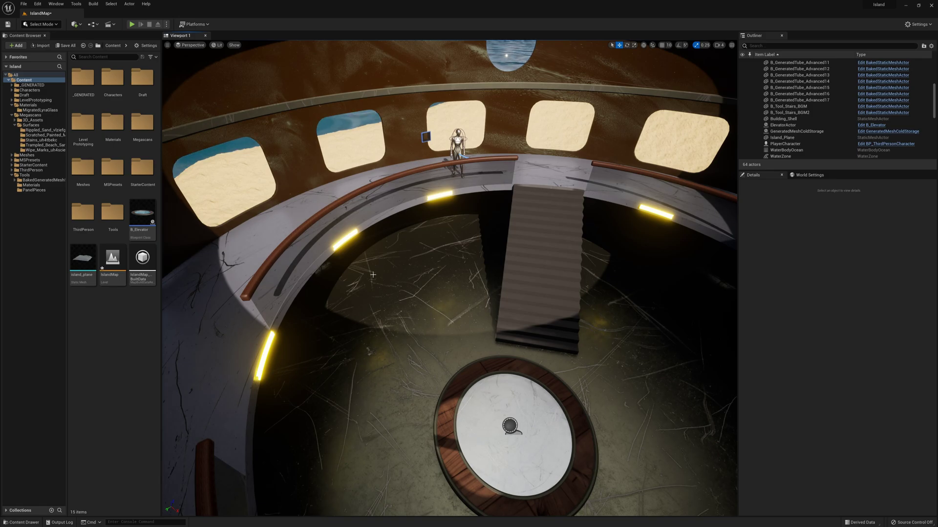
# Step: Swap the curved interior ledge B_GeneratedTube_Advanced11 to its editable generated mesh
pyautogui.click(244, 335)
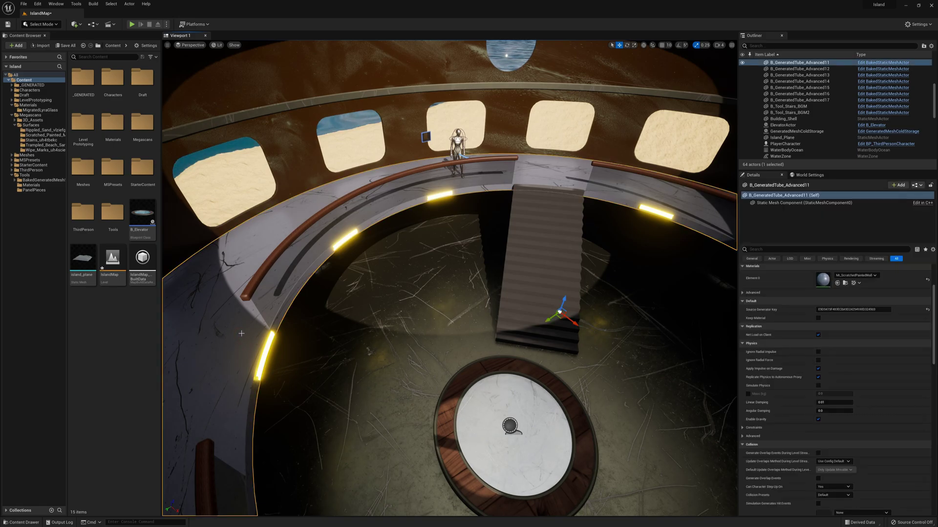
pyautogui.rightClick(242, 336)
pyautogui.moveTo(313, 478)
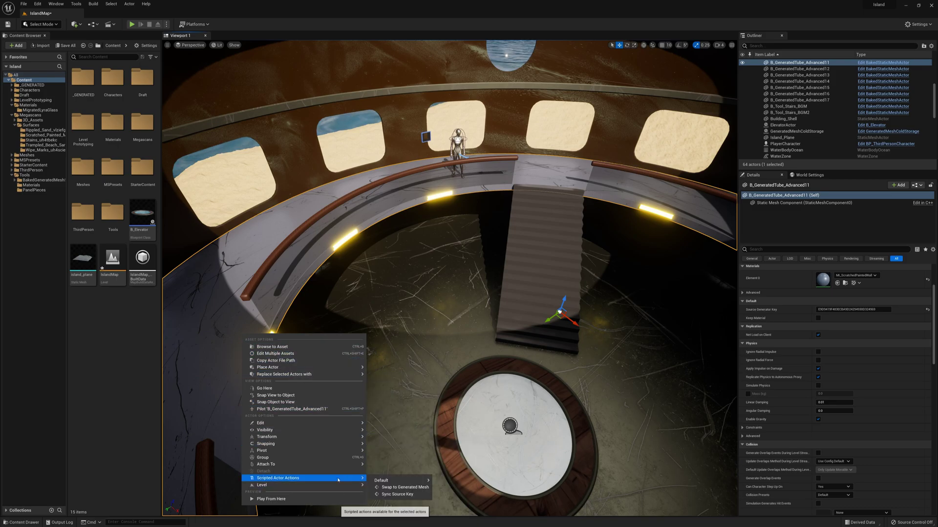
pyautogui.click(399, 488)
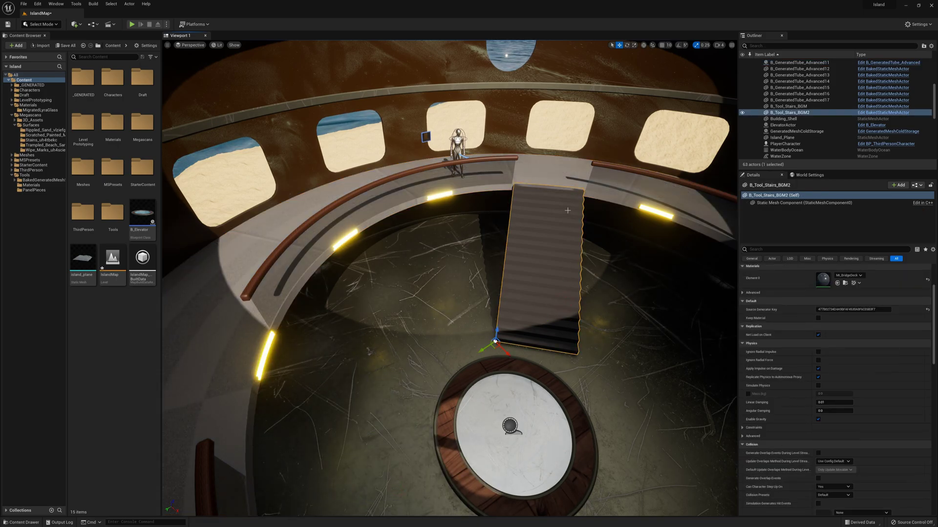
# Step: Duplicate the editable interior ledge and raise the copy to just above the row of windows
pyautogui.moveTo(564, 299); pyautogui.dragTo(293, 232, button='right')
pyautogui.moveTo(293, 229); pyautogui.dragTo(296, 173)
pyautogui.press('f')
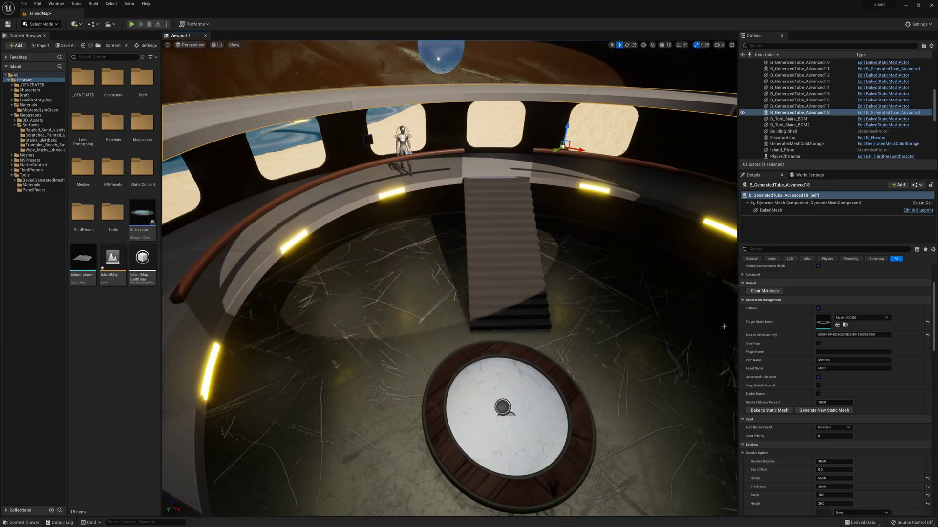
# Step: Set the raised ledge's thickness to 250, radius to 750 and height to 15, and lift it slightly
pyautogui.scroll(-2, 822, 392)
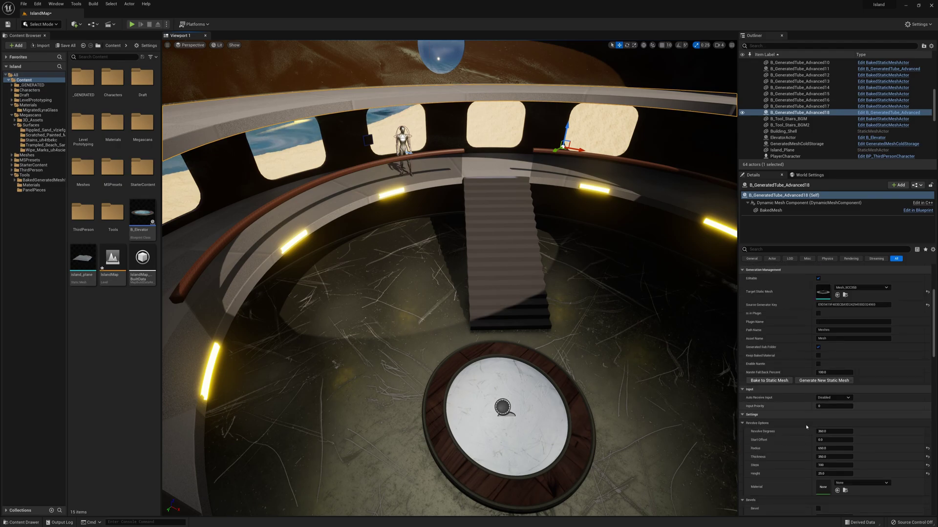
pyautogui.click(827, 448)
pyautogui.click(833, 456)
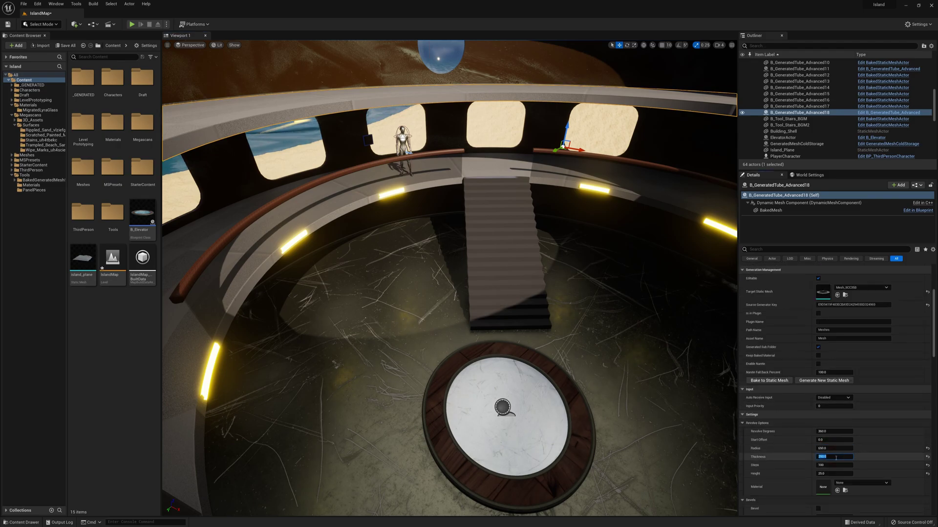
pyautogui.write('250')
pyautogui.press('Return')
pyautogui.click(833, 449)
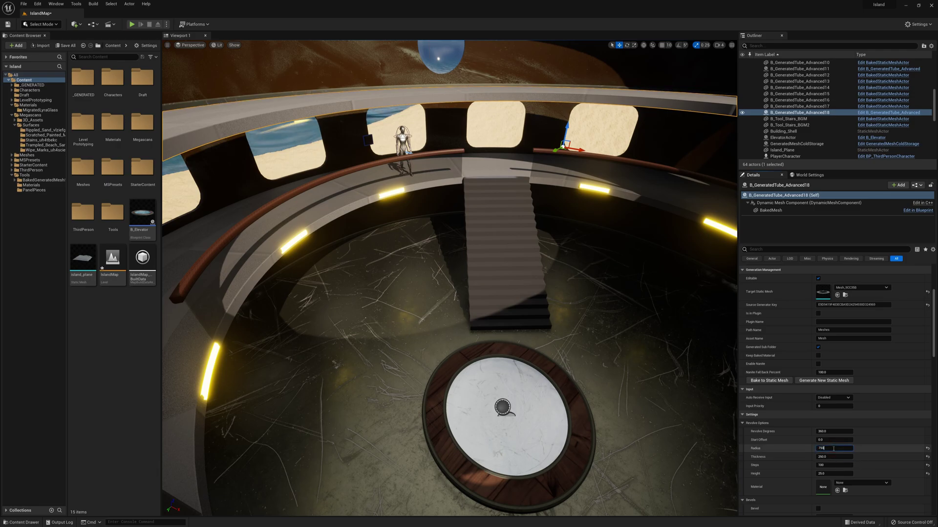
pyautogui.press('Return')
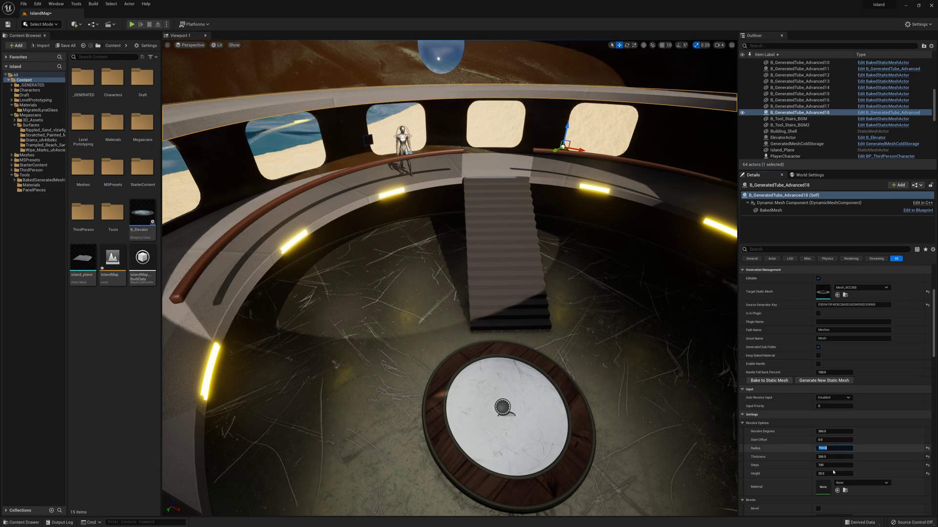
pyautogui.click(838, 472)
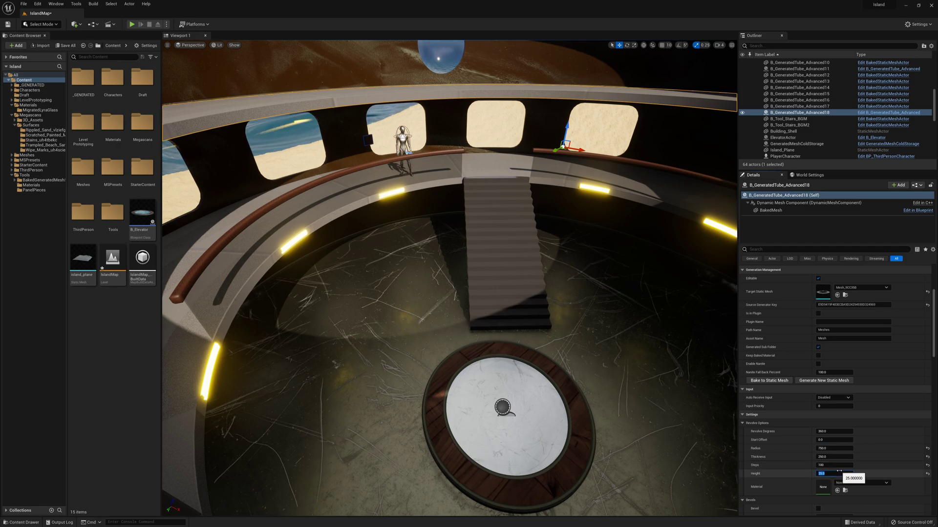
pyautogui.write('15')
pyautogui.press('Return')
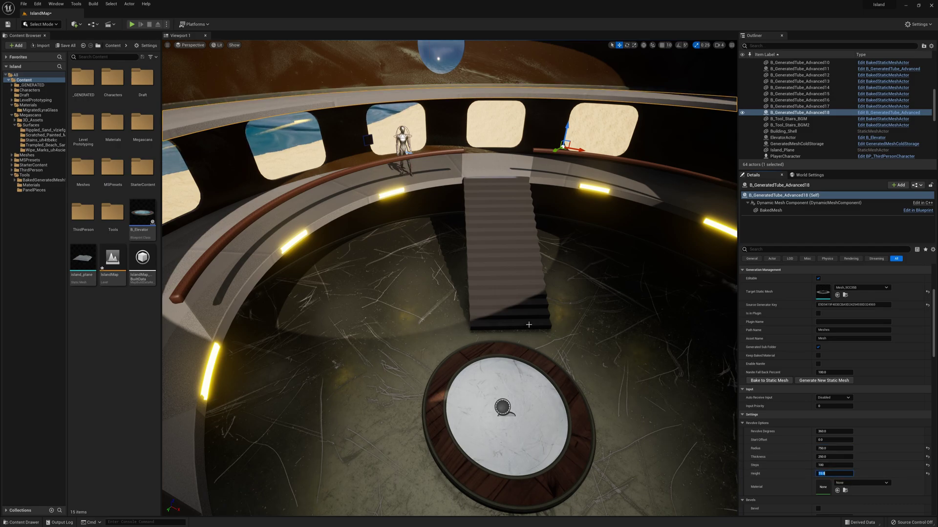
pyautogui.moveTo(566, 131); pyautogui.dragTo(568, 124)
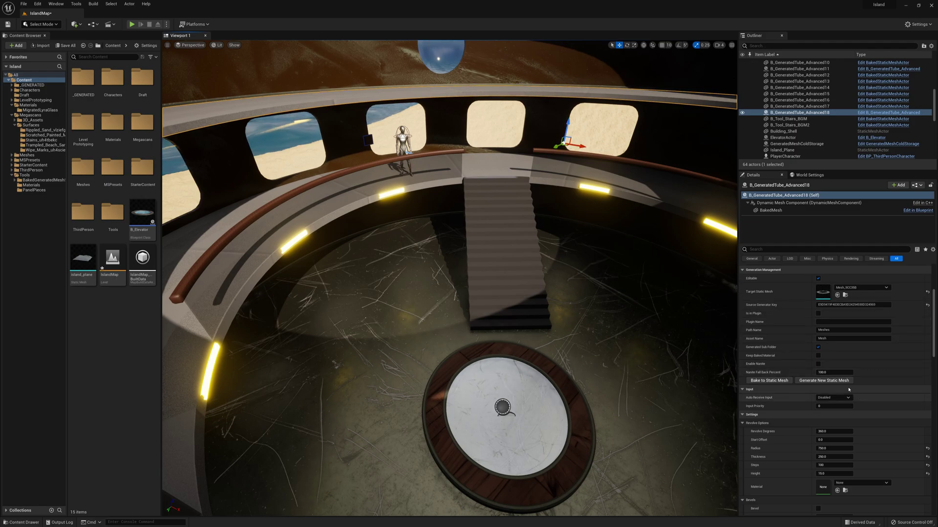
# Step: Swap the raised ledge B_GeneratedTube_Advanced18 to a baked static mesh
pyautogui.scroll(-3, 837, 362)
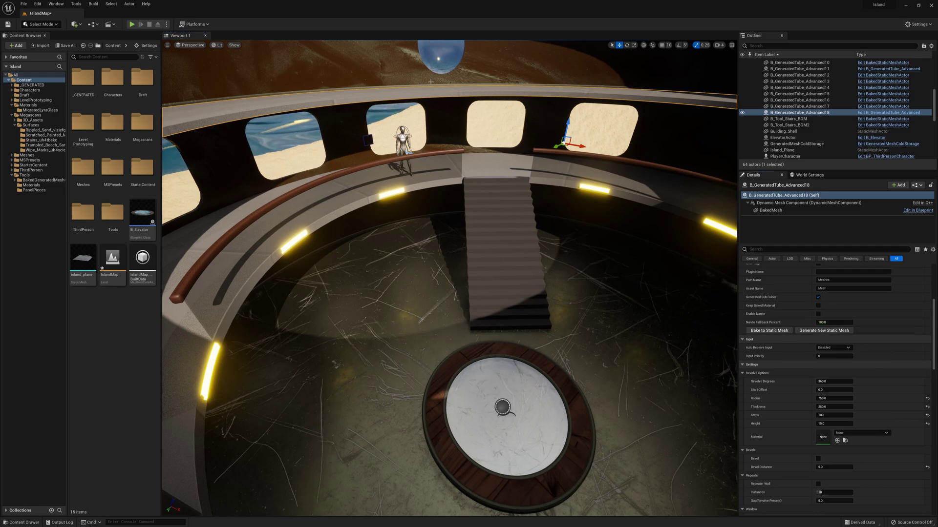
pyautogui.rightClick(446, 90)
pyautogui.moveTo(518, 235)
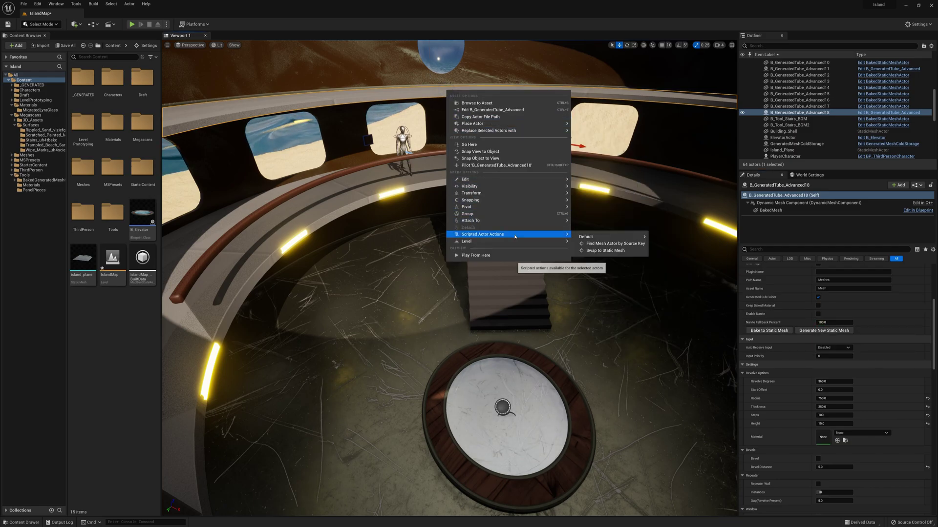
pyautogui.click(588, 250)
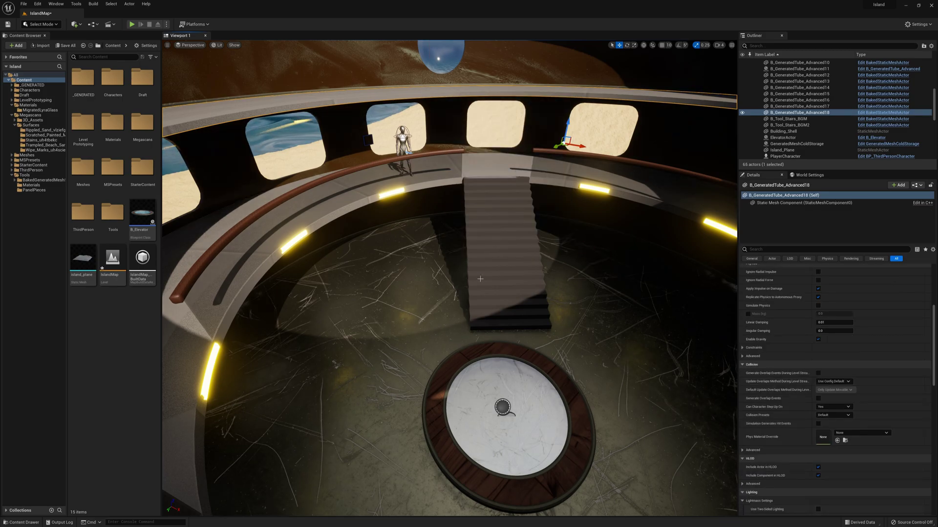
# Step: Swap the lower ledge B_GeneratedTube_Advanced11 back to a baked static mesh
pyautogui.moveTo(348, 306); pyautogui.dragTo(344, 281)
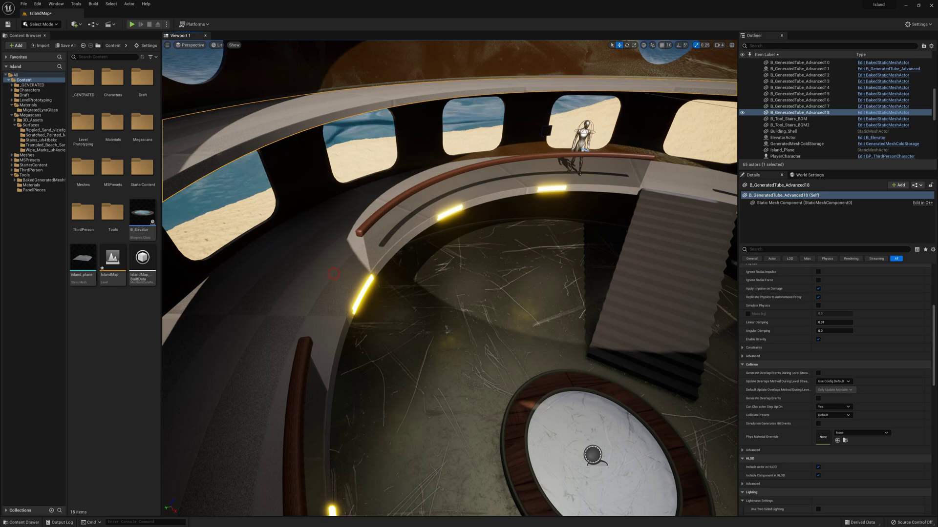
pyautogui.click(345, 281)
pyautogui.rightClick(345, 280)
pyautogui.moveTo(439, 425)
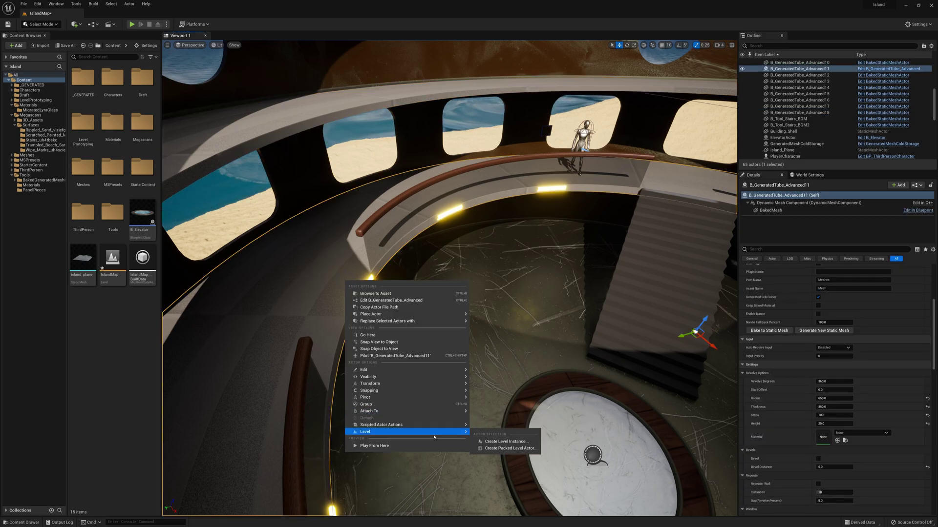
pyautogui.click(503, 441)
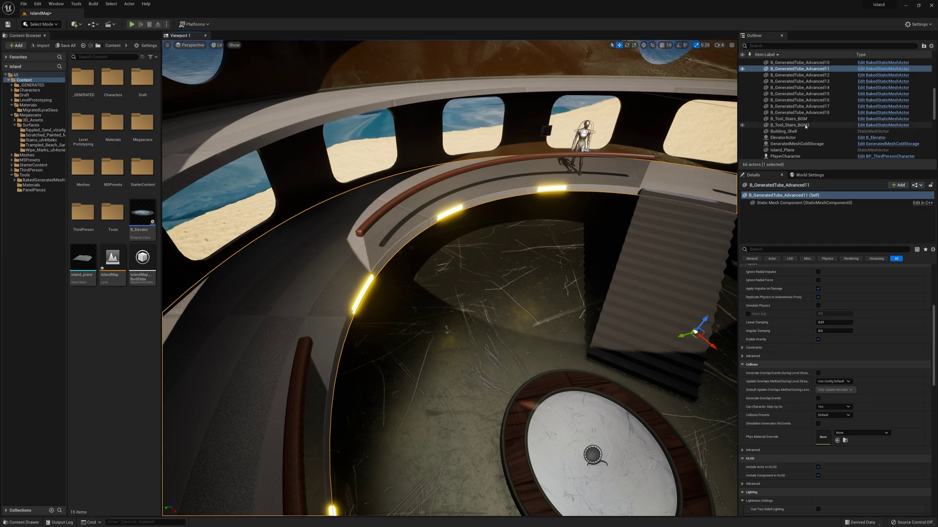
# Step: Swap the lower ledge to its editable generated mesh and set its material to M_Brick_Clay_New
pyautogui.rightClick(325, 303)
pyautogui.moveTo(427, 453)
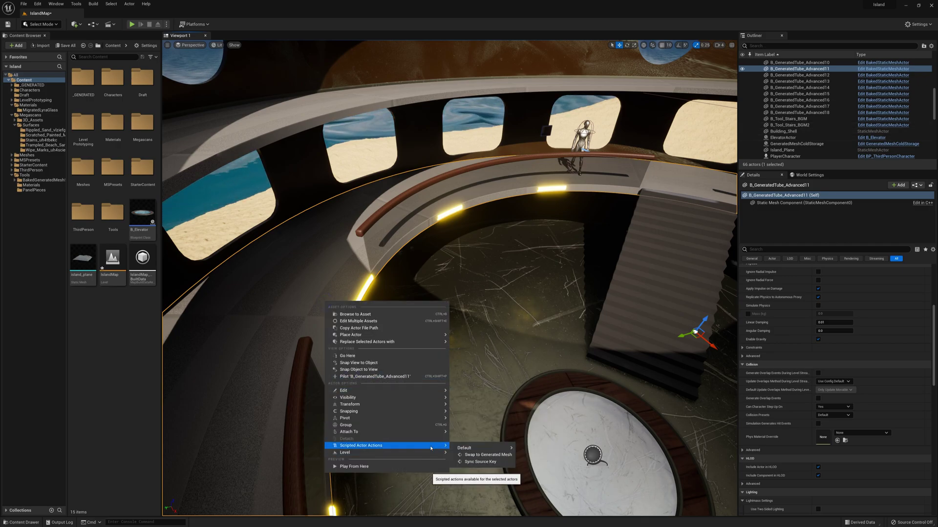
pyautogui.hotkey('ctrl', 'z')
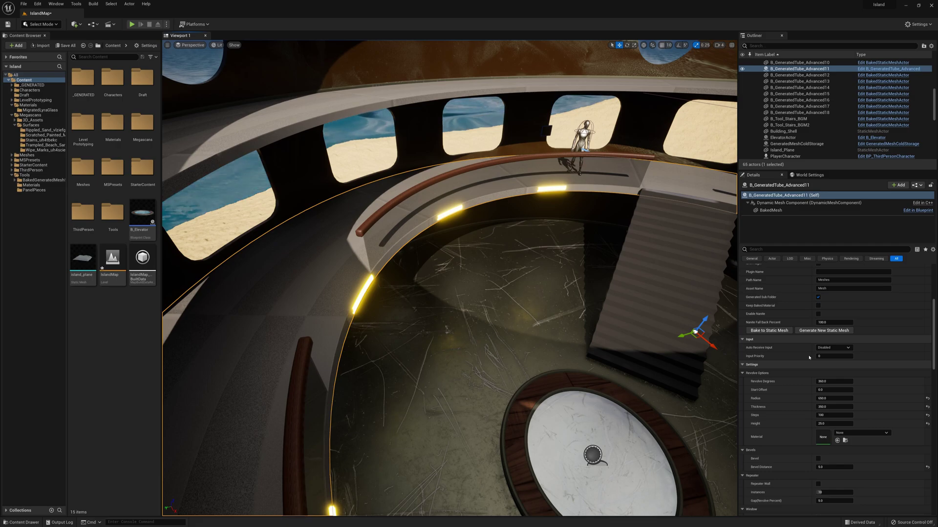
pyautogui.scroll(-2, 808, 357)
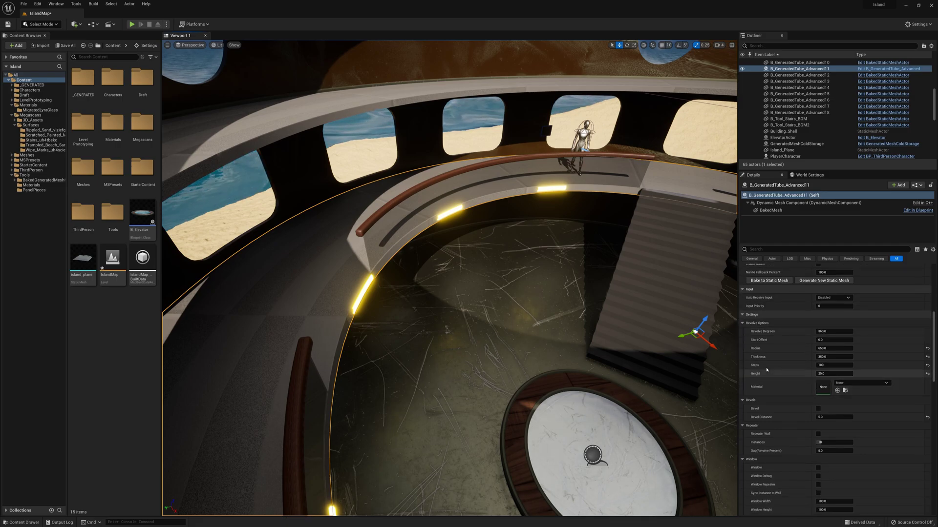
pyautogui.click(852, 383)
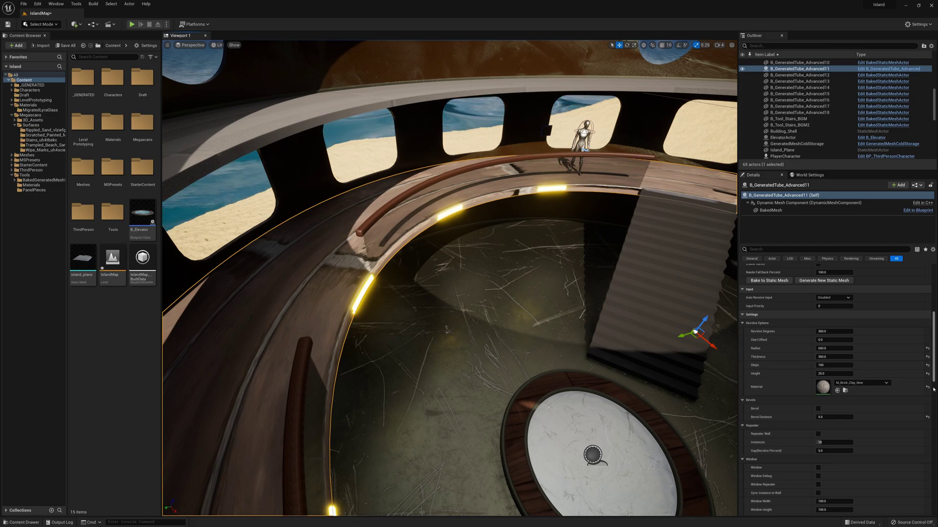
# Step: Undo the lower ledge's material change and mesh swap, and check the scripted actions of the baked ledge
pyautogui.scroll(-5, 830, 381)
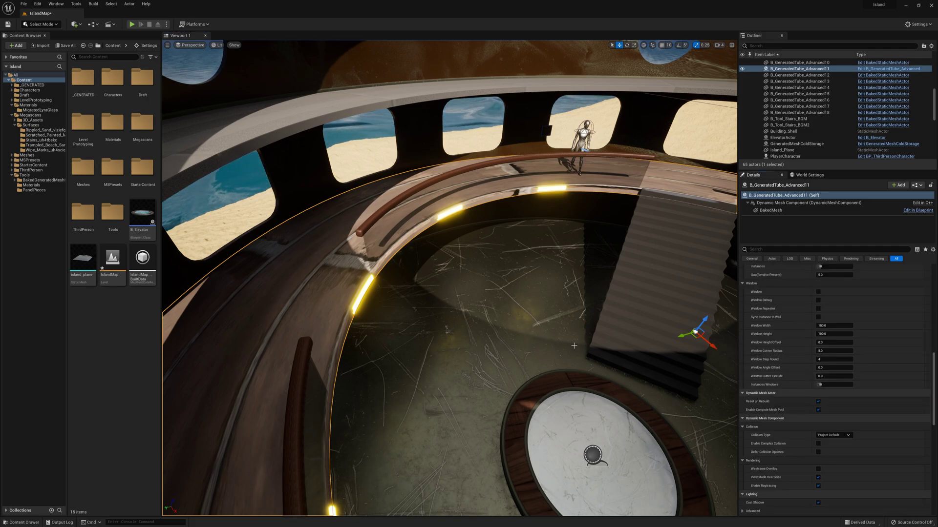
pyautogui.hotkey('ctrl', 'z')
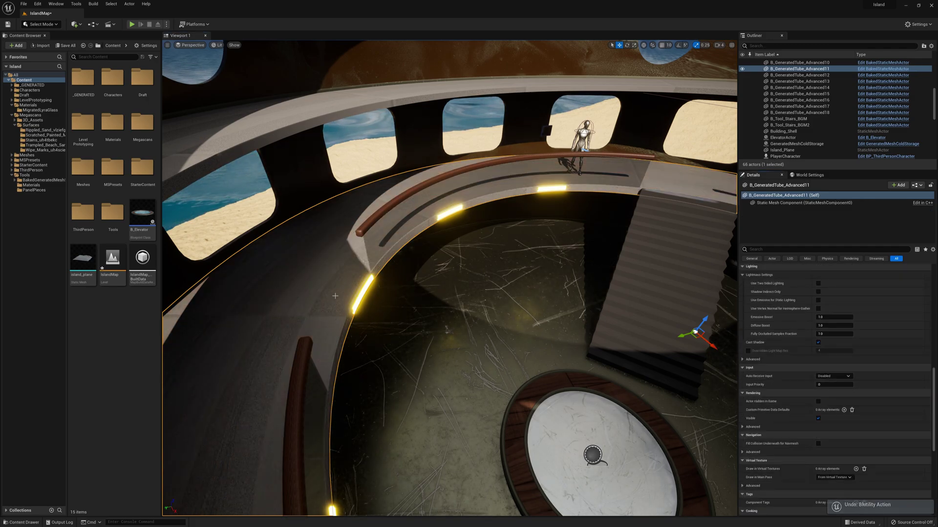
pyautogui.rightClick(336, 297)
pyautogui.moveTo(415, 441)
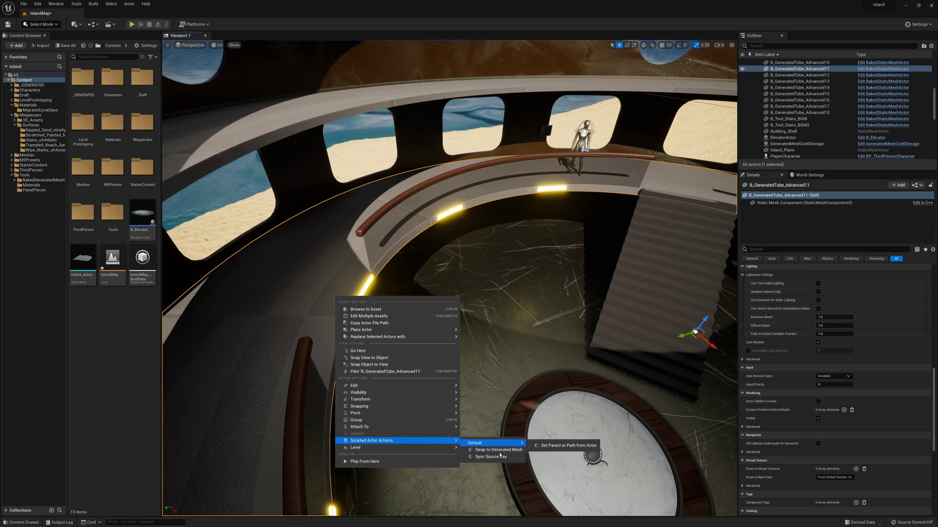
pyautogui.click(480, 274)
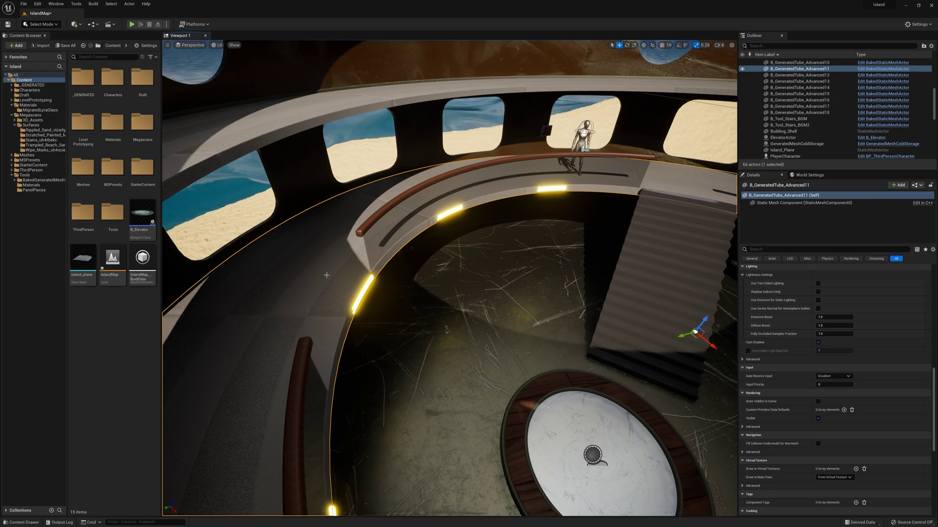
# Step: Apply MI_BridgeDeck to the lower ledge and MI_ScratchedPaintedWall to the raised ledge from the Materials folder
pyautogui.doubleClick(113, 125)
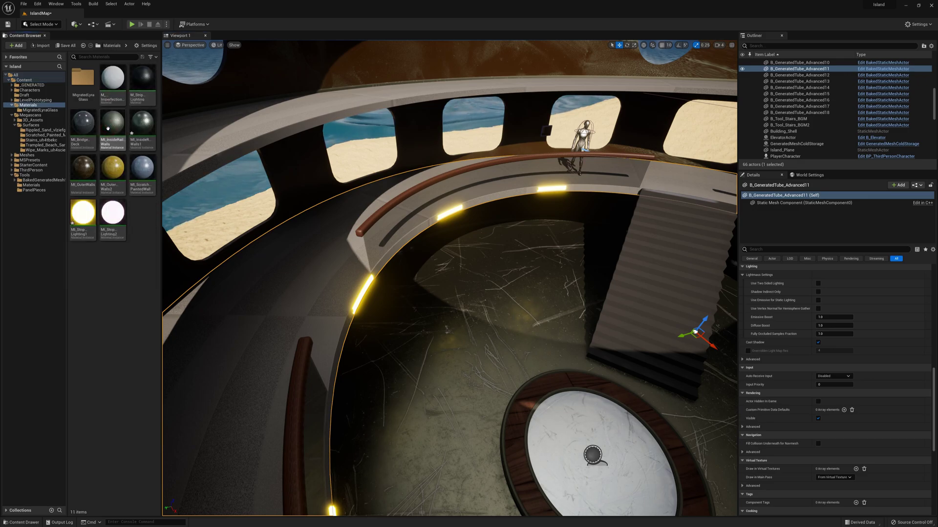
pyautogui.click(81, 125)
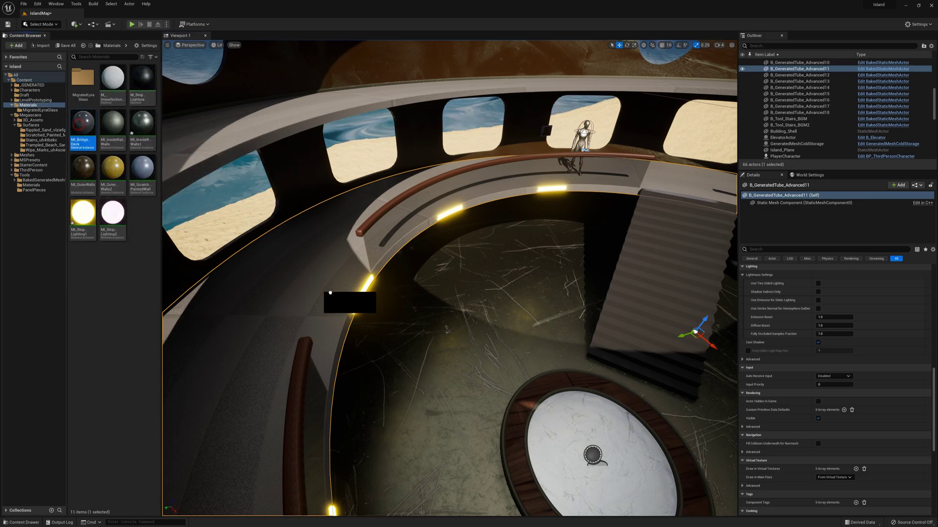
pyautogui.moveTo(330, 294); pyautogui.dragTo(352, 306)
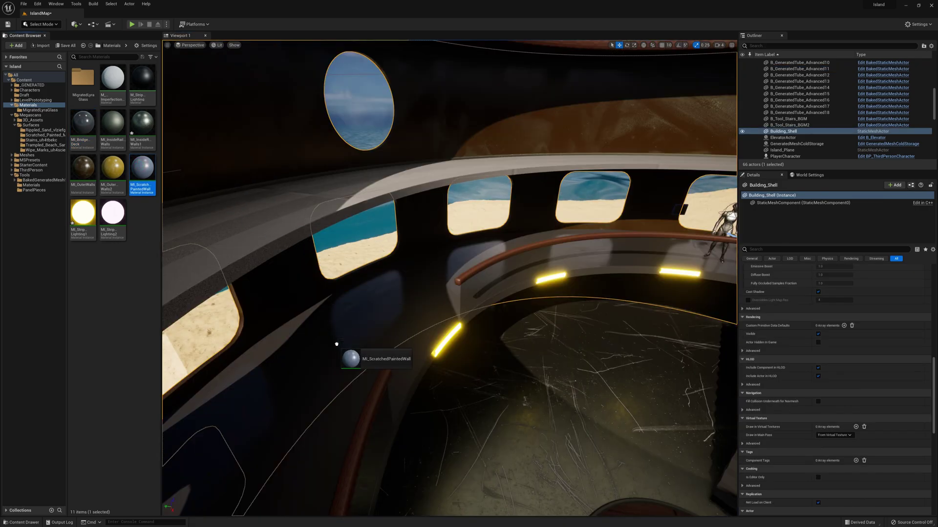
pyautogui.moveTo(335, 342); pyautogui.dragTo(303, 222)
# Step: Examine the tower's exterior and entrance stairs from outside, and select the island plane
pyautogui.moveTo(513, 293); pyautogui.dragTo(508, 307, button='right')
pyautogui.moveTo(430, 207); pyautogui.dragTo(429, 207, button='right')
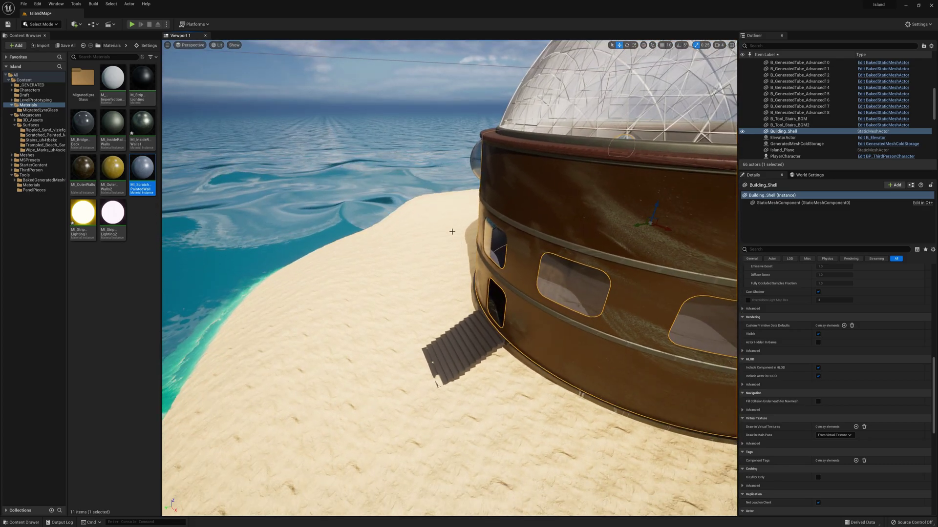
pyautogui.click(429, 207)
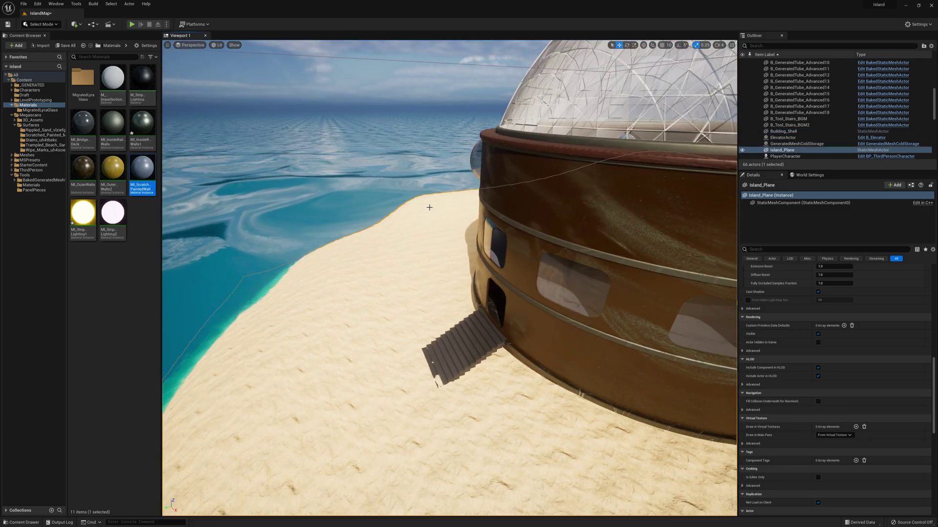